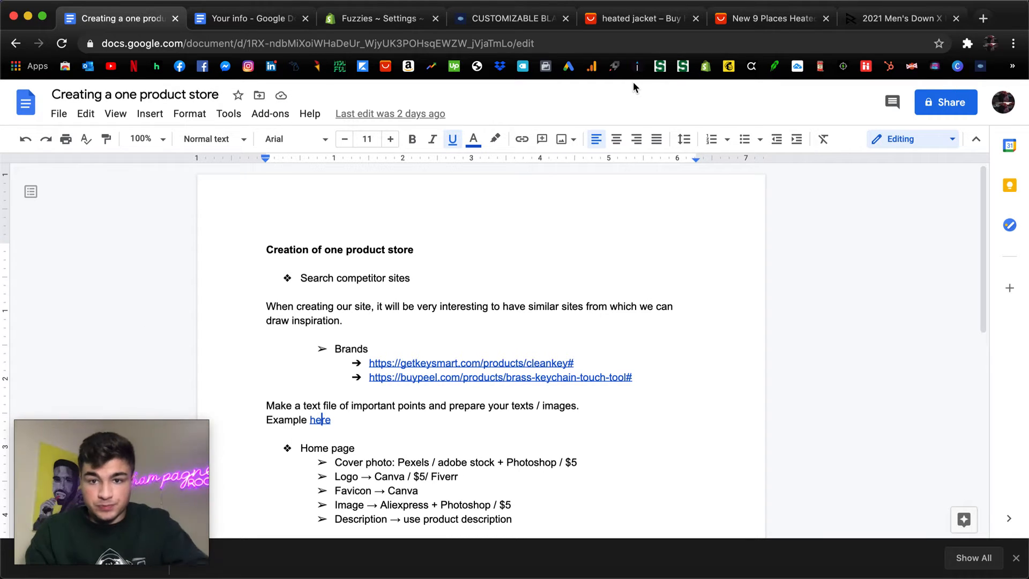
Switch to the AliExpress heated jacket results and open the best-selling Winter Heating Jacket Heated-Vest listing from HIBUBBLE-SPORT Store.
left_click(637, 20)
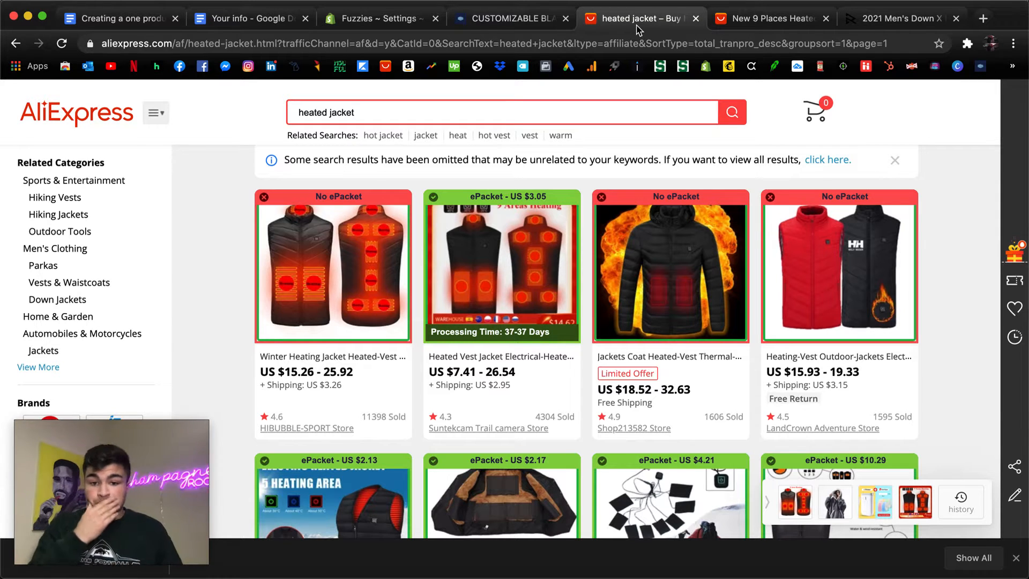
scroll(407, 225, "up", 2)
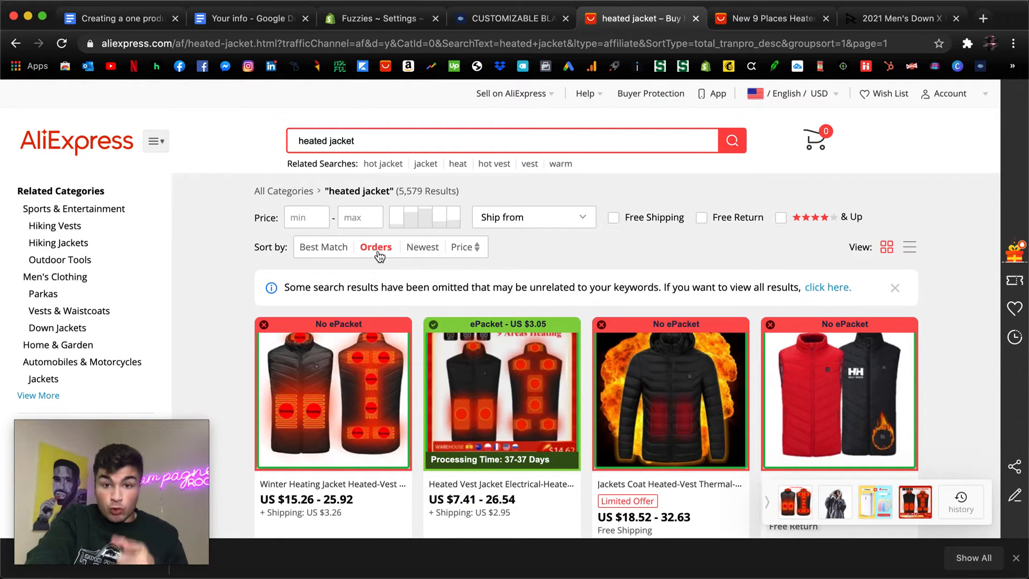
scroll(348, 298, "down", 3)
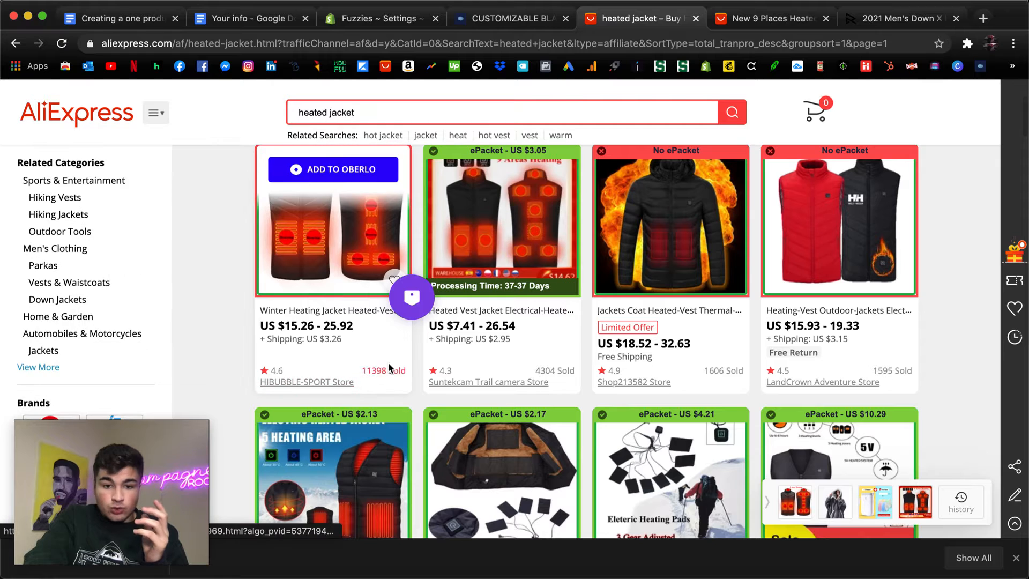
left_click(333, 276)
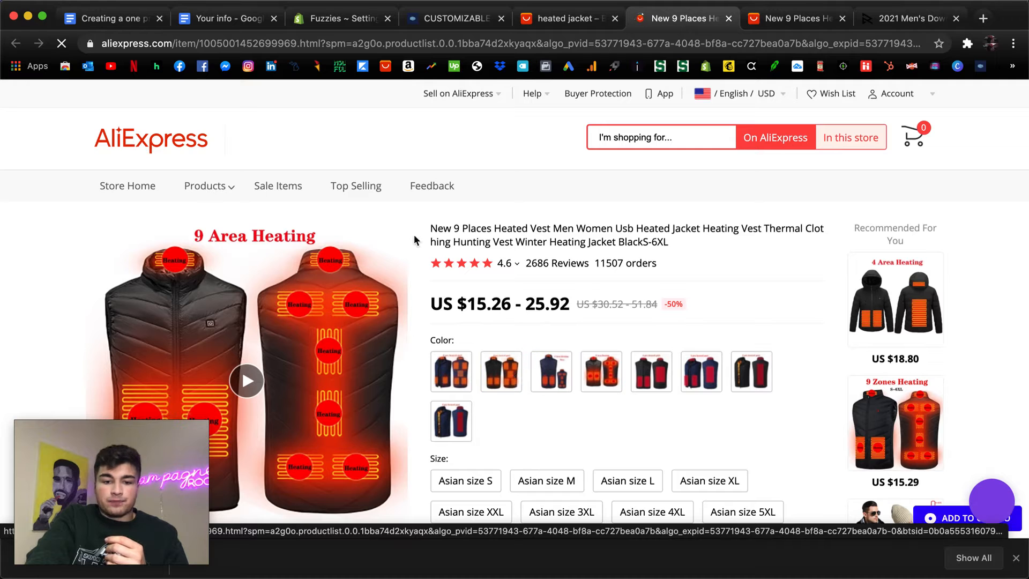
Choose the Black 8 Pcs Heated color for the vest and review its size, quantity and shipping details.
scroll(232, 404, "down", 3)
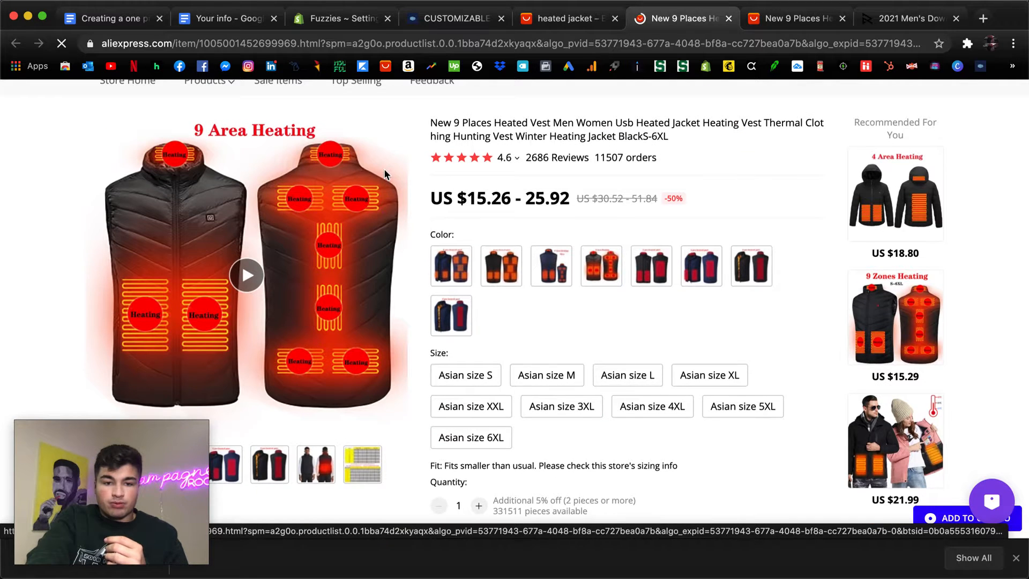
left_click(501, 294)
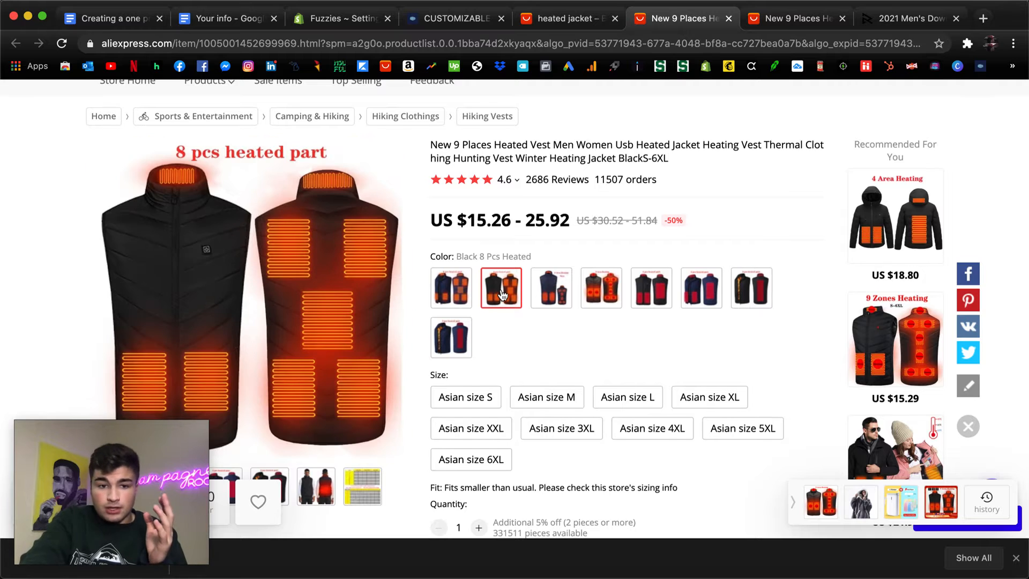
scroll(502, 295, "down", 1)
scroll(485, 317, "down", 1)
scroll(485, 320, "down", 12)
scroll(486, 320, "up", 16)
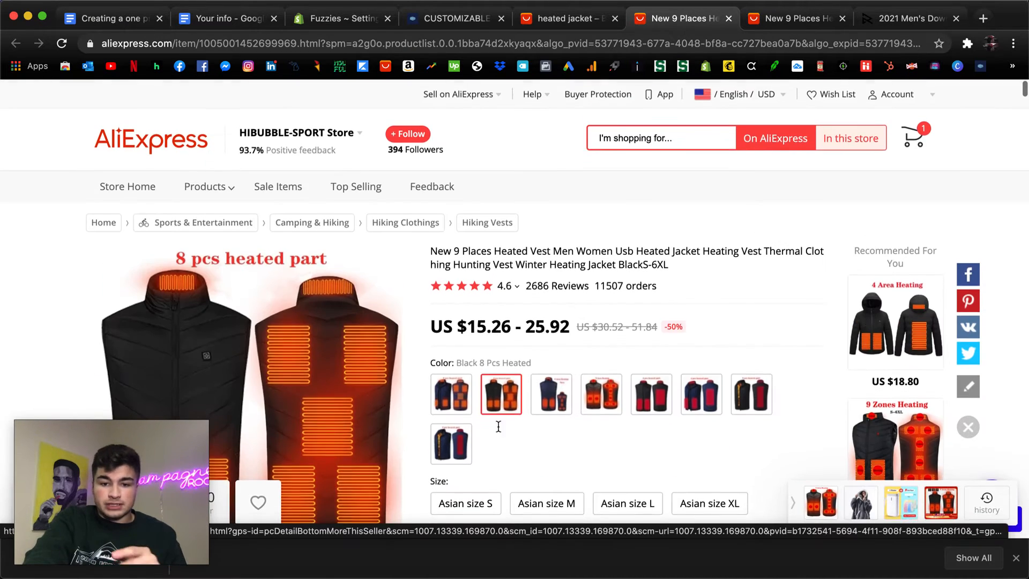
scroll(650, 354, "down", 6)
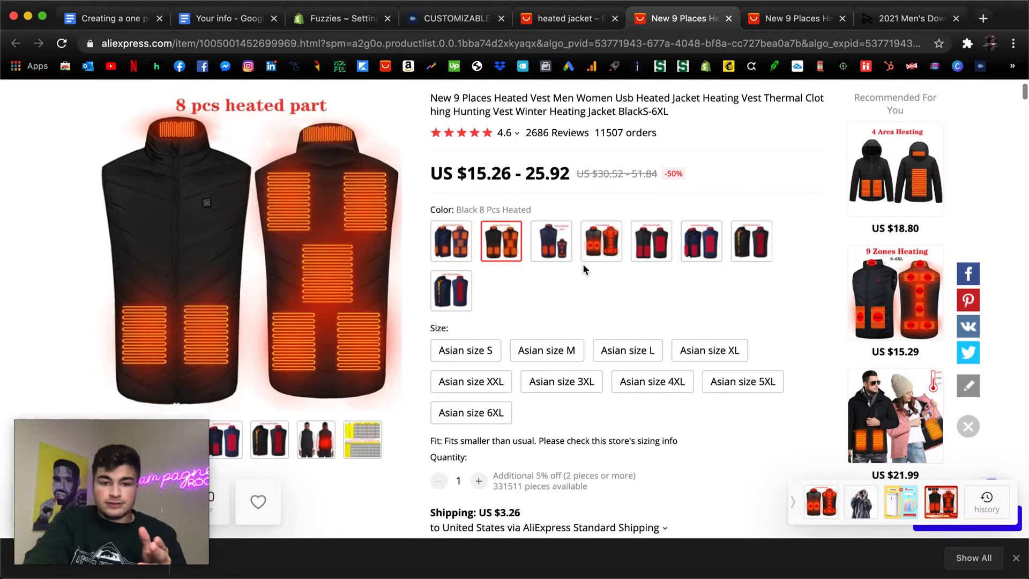
scroll(583, 265, "down", 6)
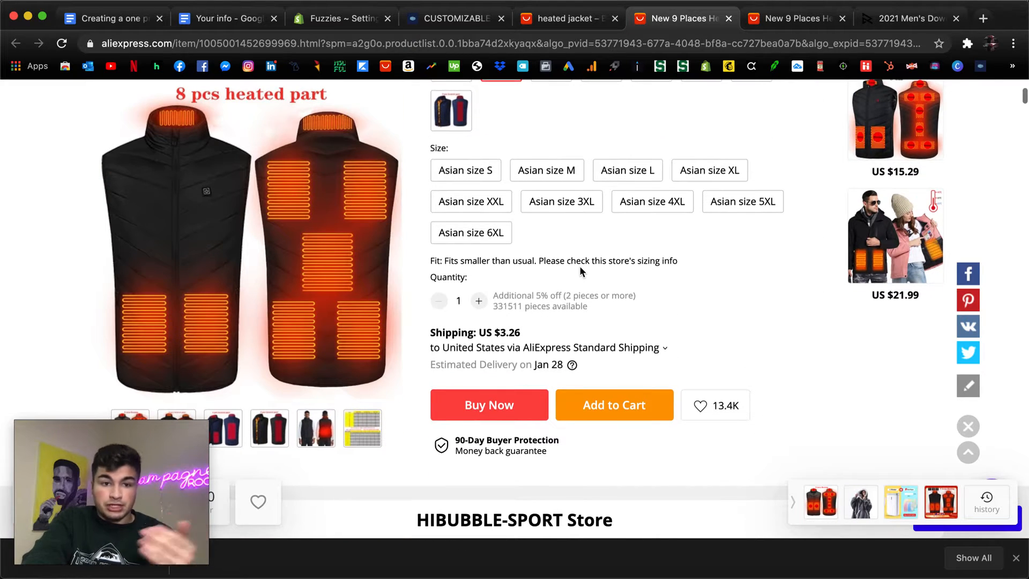
scroll(580, 266, "down", 2)
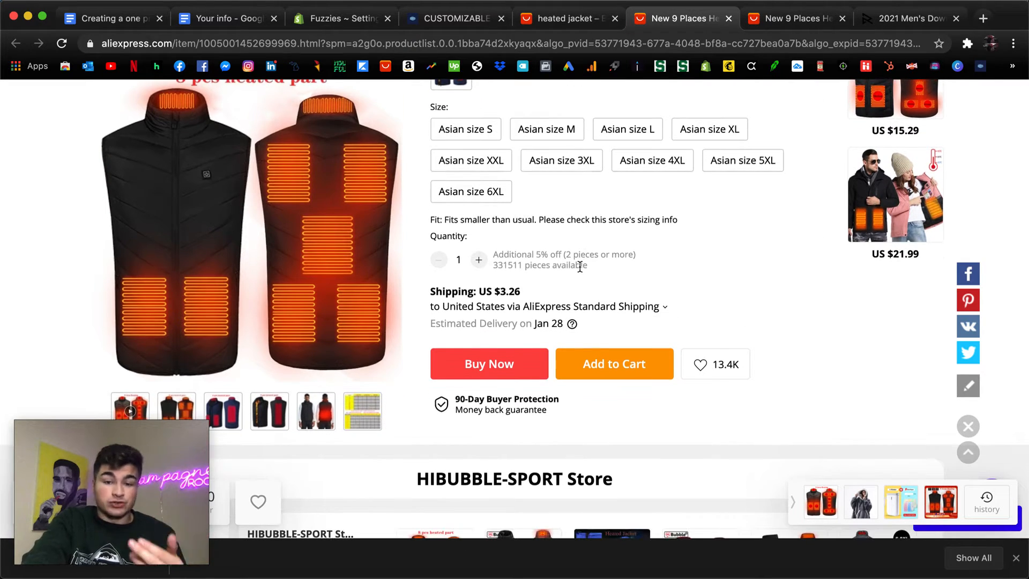
Look through the product description images, including the size info, battery life and color views, for pictures suitable for the store.
scroll(580, 266, "down", 20)
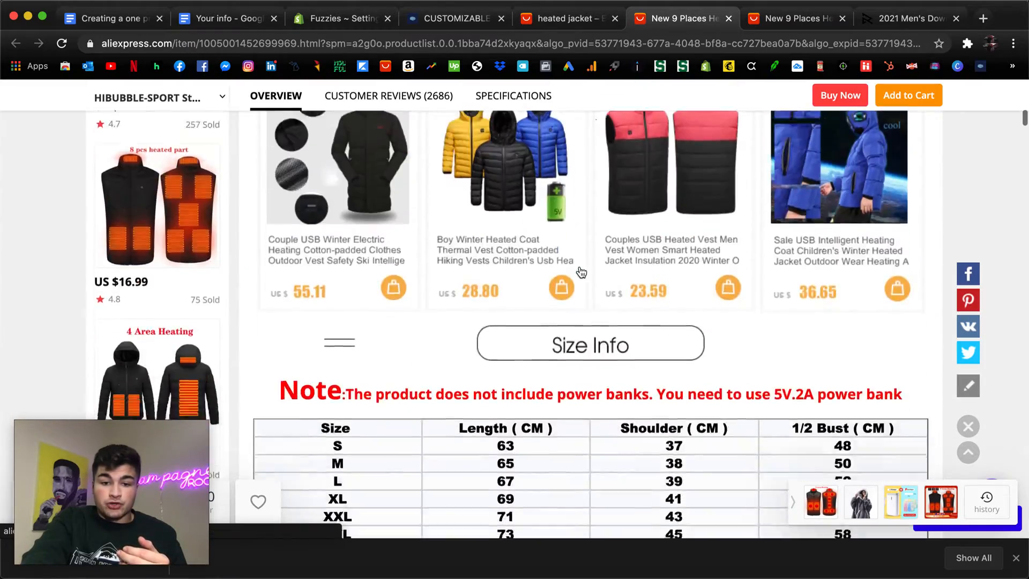
scroll(581, 273, "down", 20)
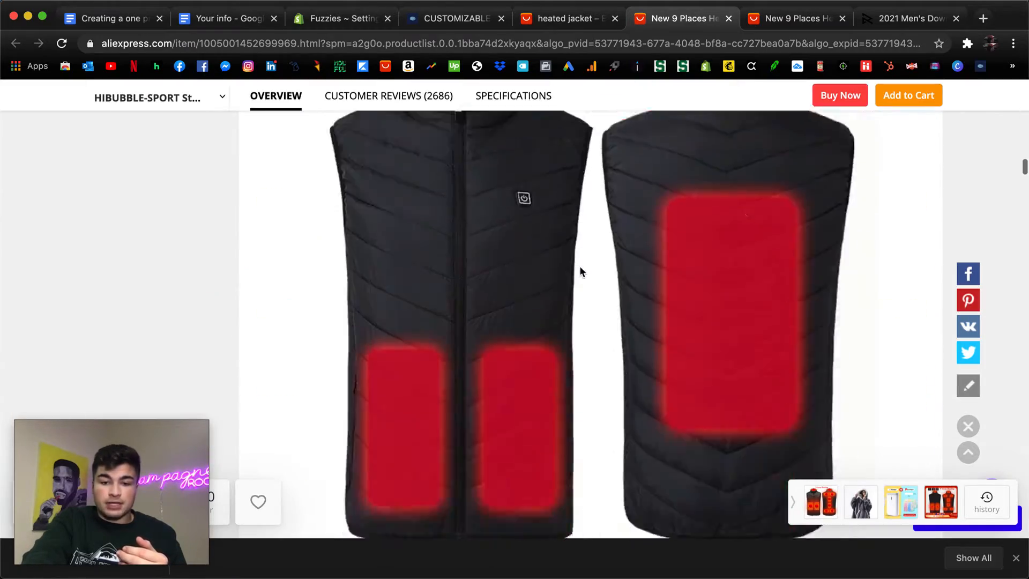
scroll(580, 266, "up", 20)
scroll(482, 327, "down", 4)
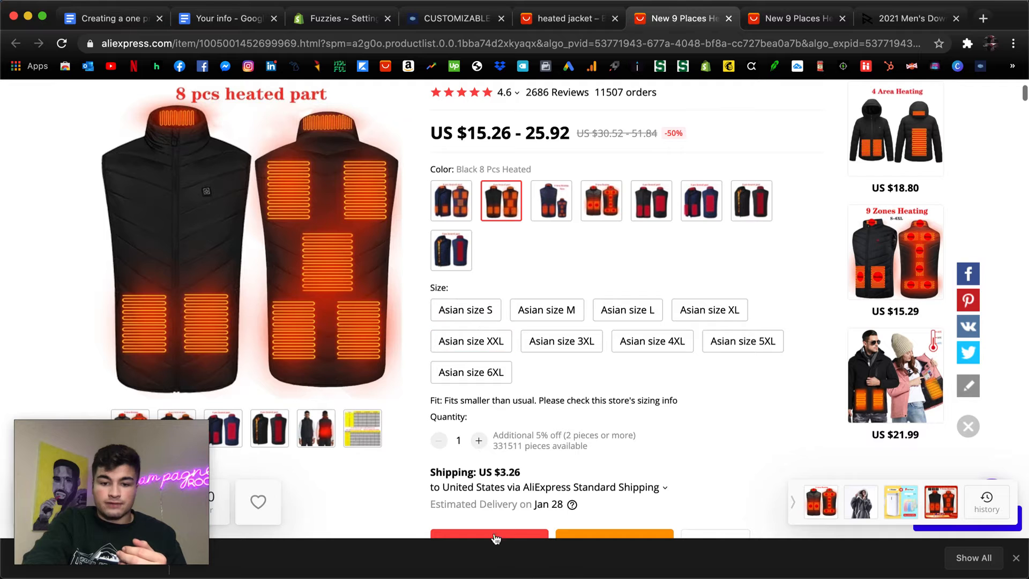
scroll(606, 111, "down", 10)
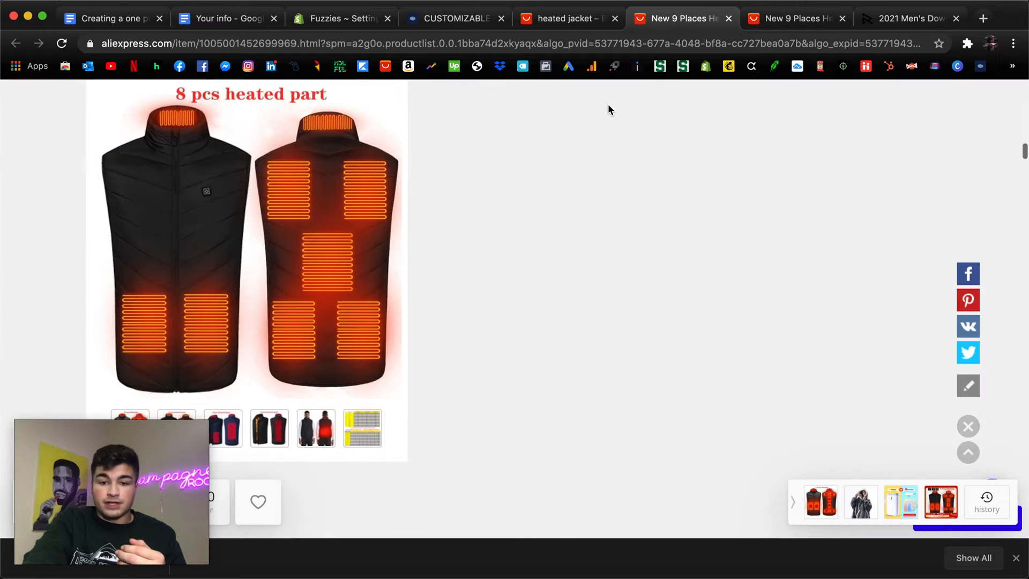
scroll(608, 107, "down", 15)
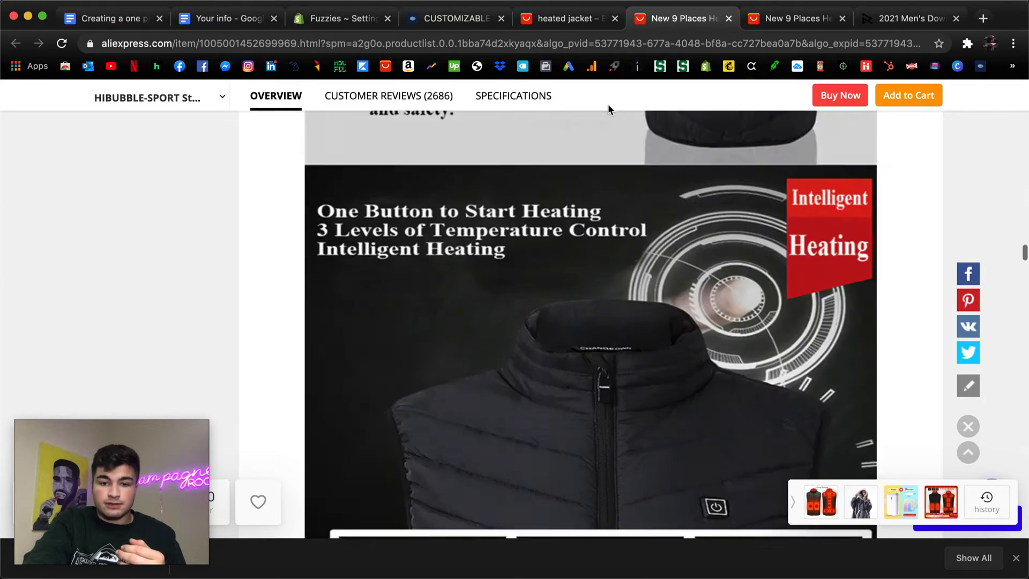
scroll(609, 110, "down", 5)
scroll(609, 109, "up", 10)
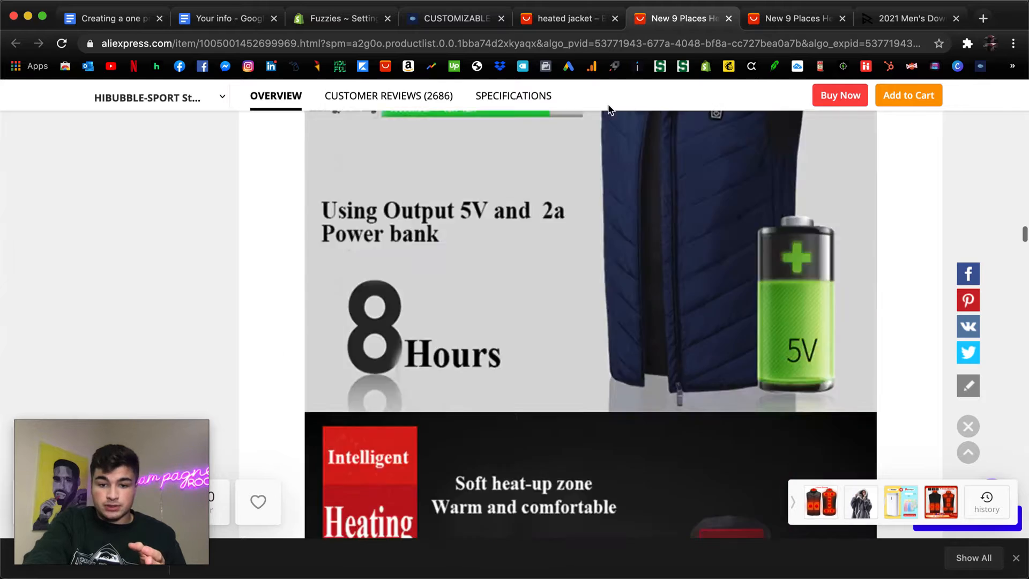
scroll(608, 107, "up", 7)
scroll(596, 326, "down", 5)
scroll(594, 320, "up", 1)
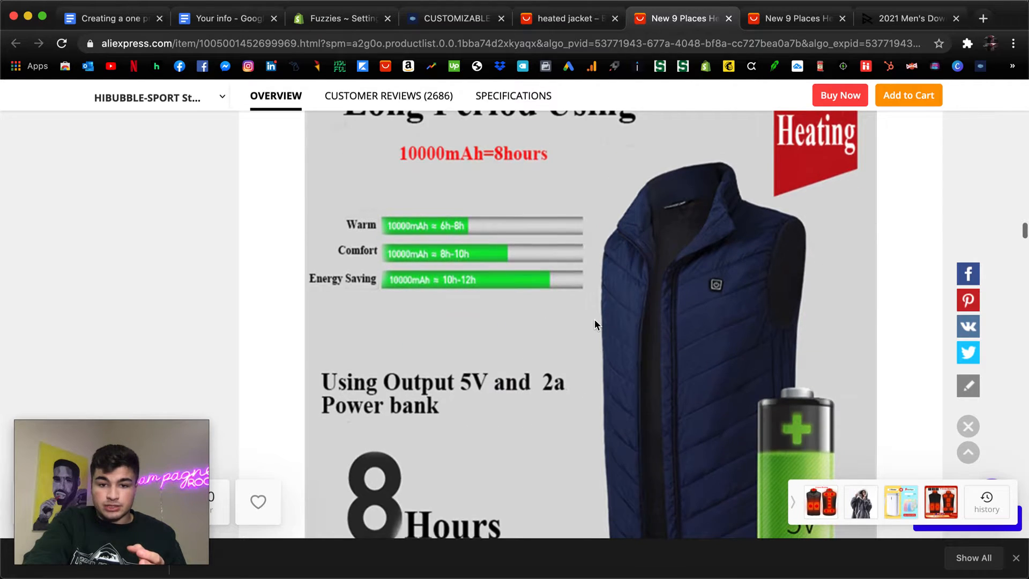
scroll(594, 320, "up", 2)
scroll(595, 324, "down", 2)
right_click(599, 274)
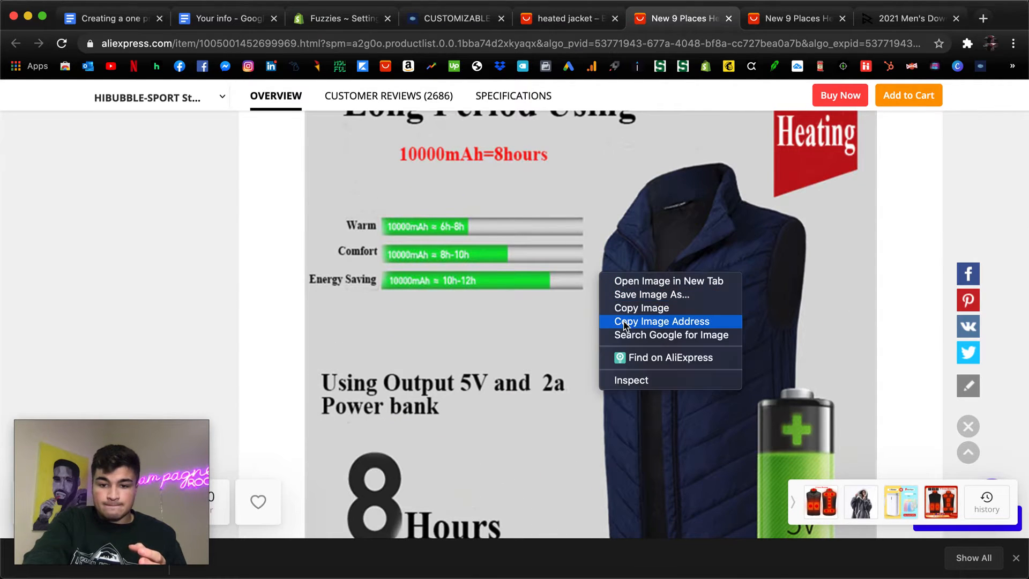
left_click(551, 280)
scroll(484, 267, "up", 2)
scroll(484, 271, "down", 10)
scroll(483, 273, "down", 8)
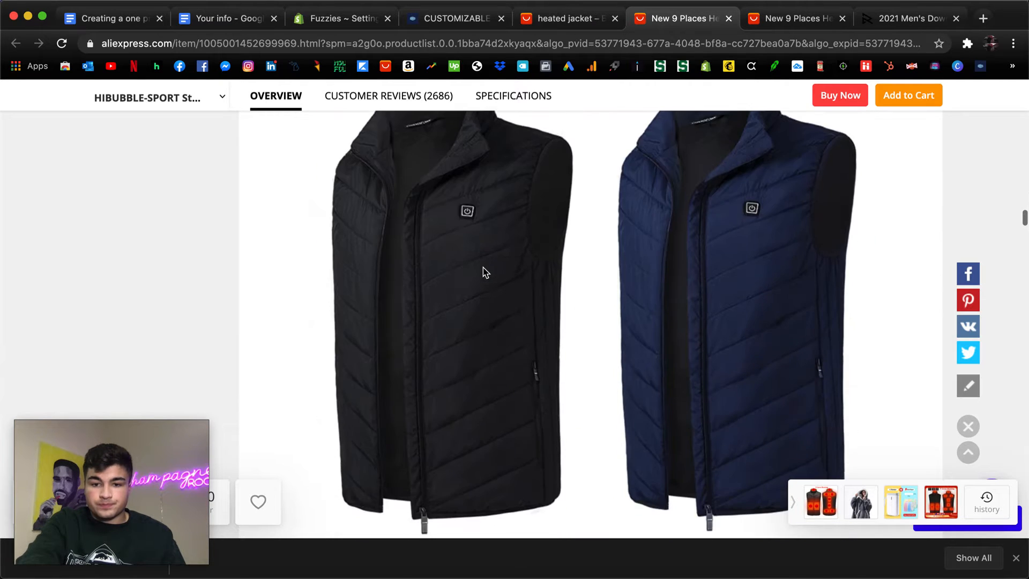
scroll(484, 273, "up", 6)
scroll(484, 272, "down", 1)
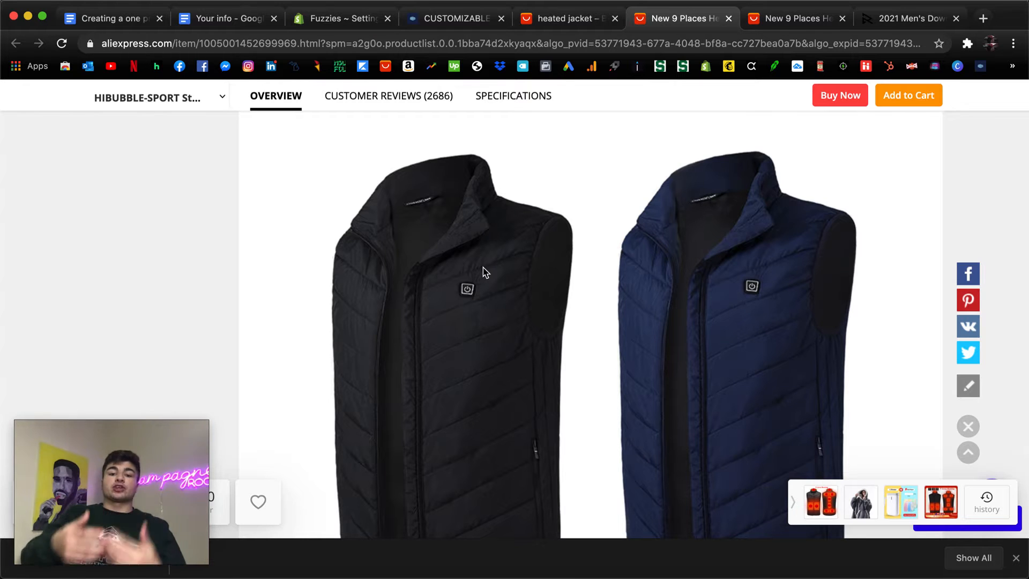
Save the washing machine feature image from the product description to Downloads as HeatedJacketImage2.
scroll(484, 272, "down", 20)
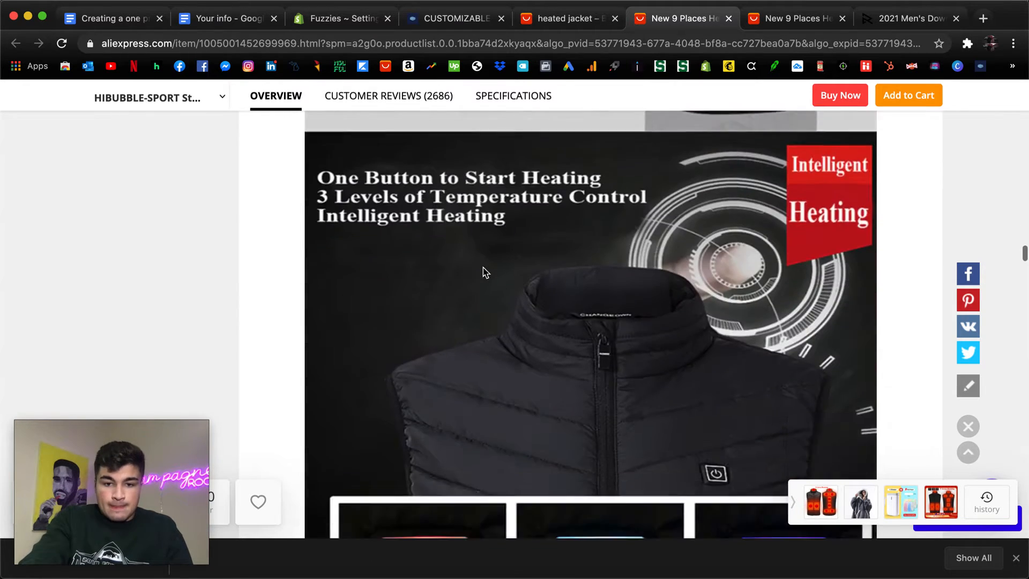
scroll(483, 272, "down", 6)
scroll(483, 270, "up", 10)
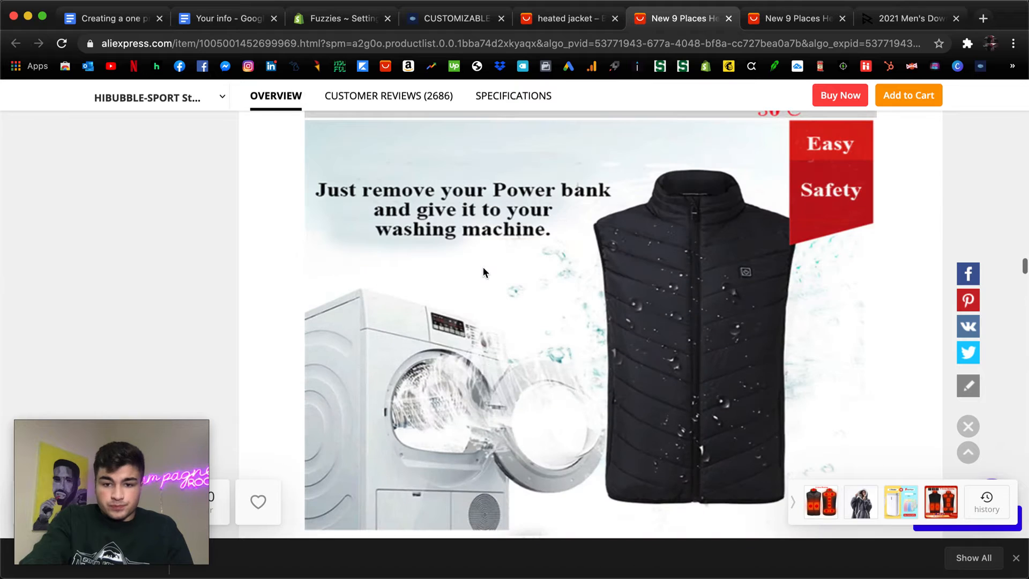
scroll(611, 271, "down", 3)
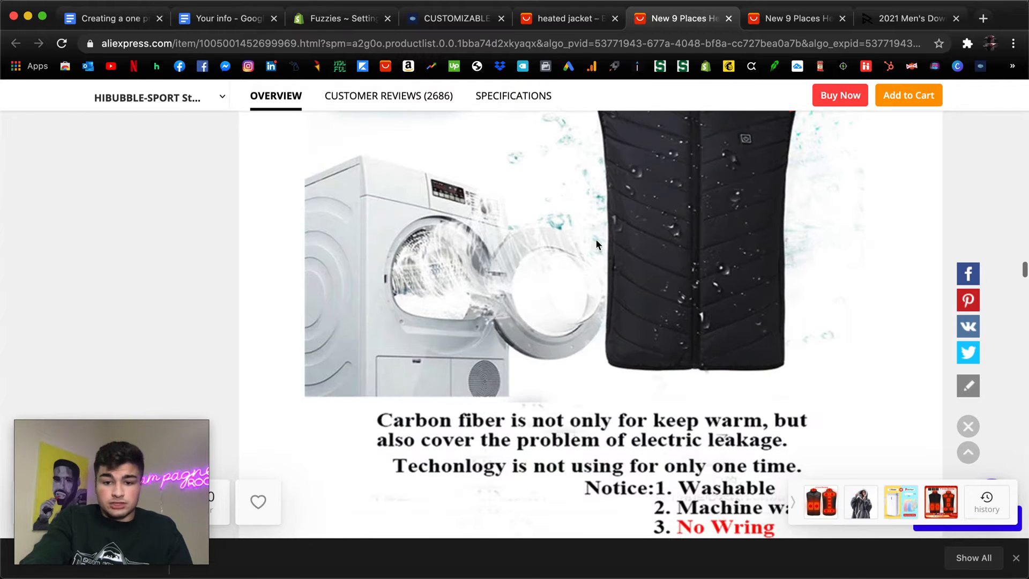
right_click(593, 244)
left_click(616, 264)
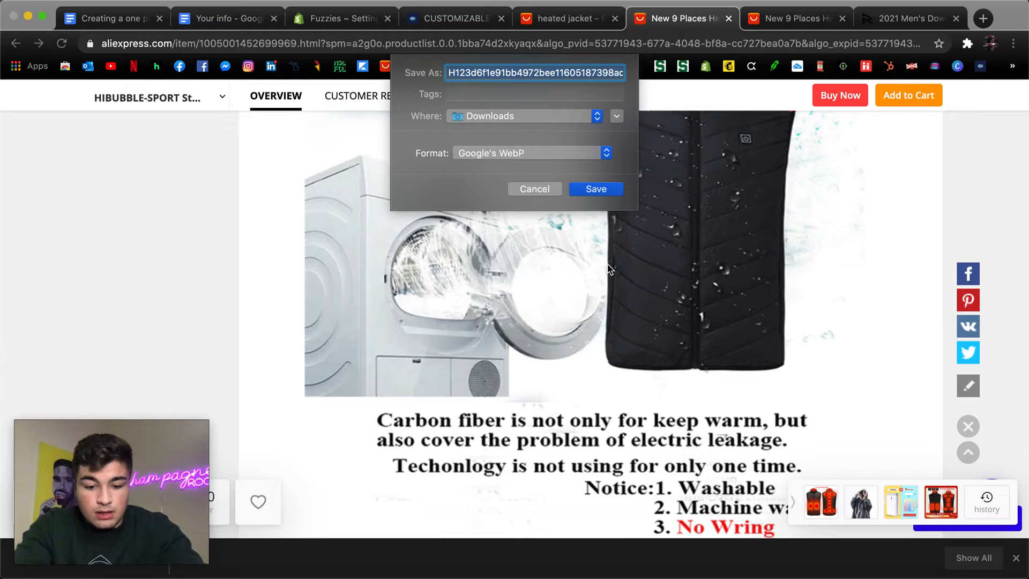
type("Heated ")
type("acketIm")
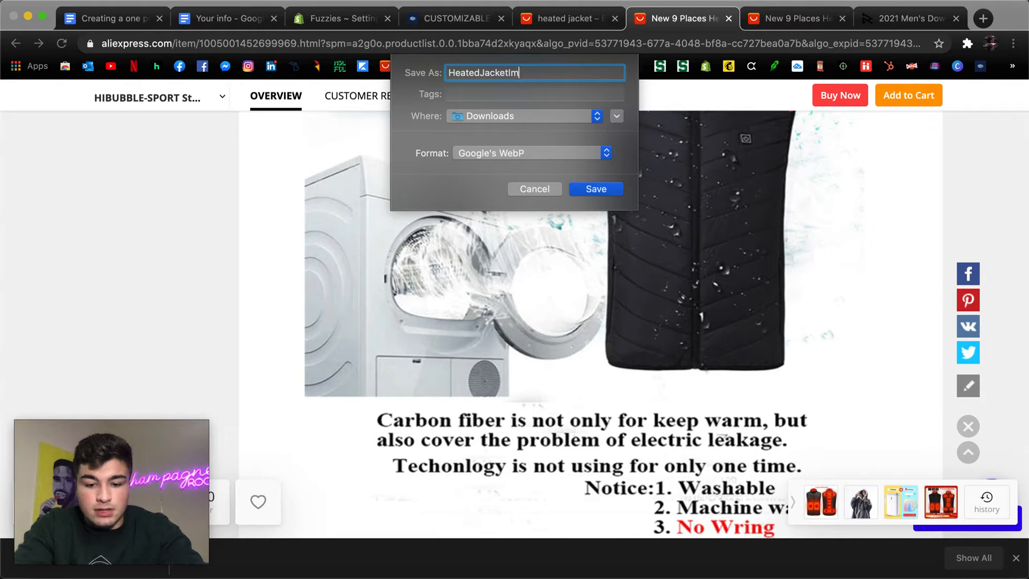
type("age2")
left_click(601, 190)
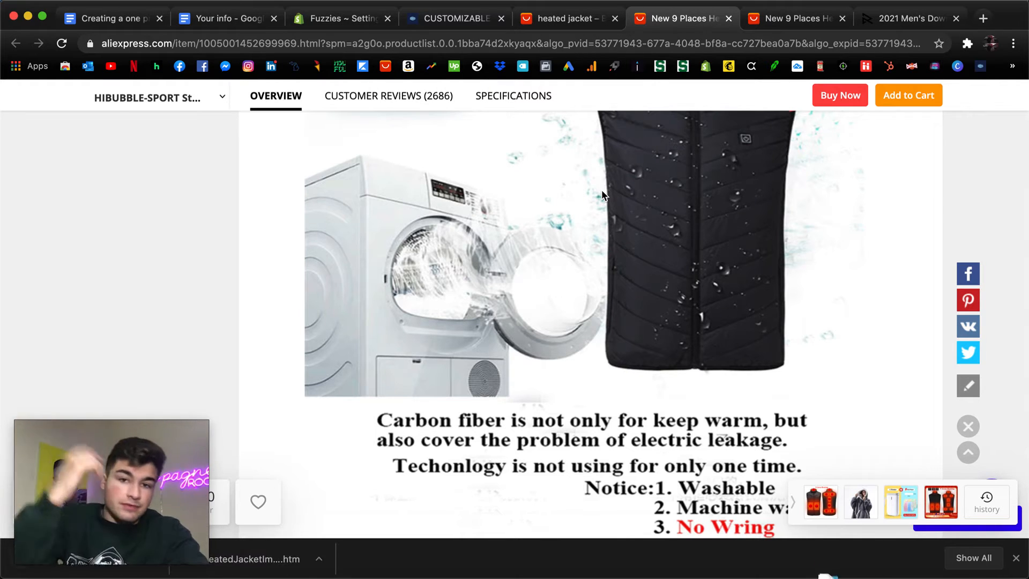
Examine the remaining description images of the vest's colors, zipper and pocket details, and the model photos.
scroll(577, 446, "down", 15)
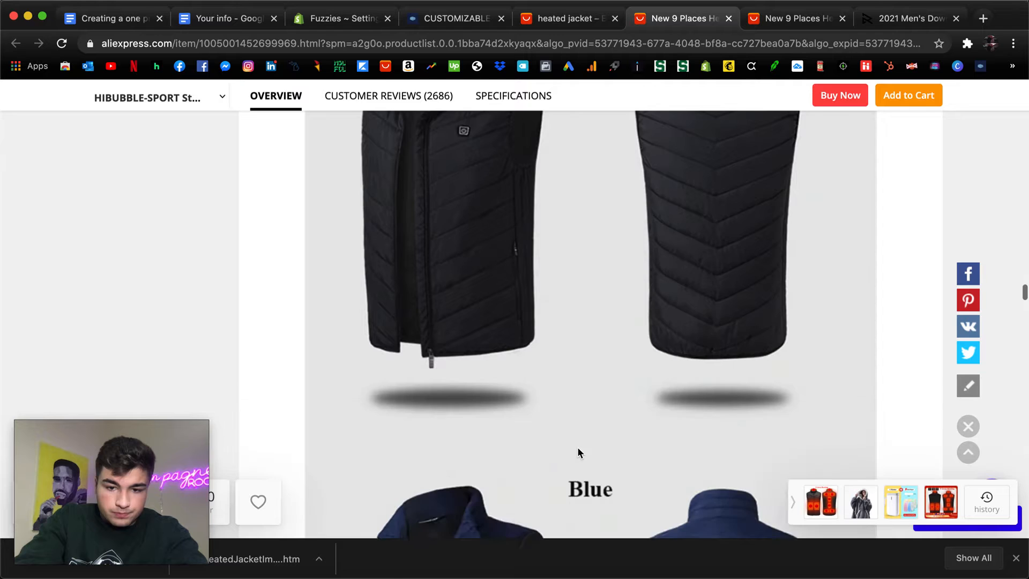
scroll(579, 453, "up", 5)
scroll(579, 453, "down", 5)
scroll(589, 290, "up", 3)
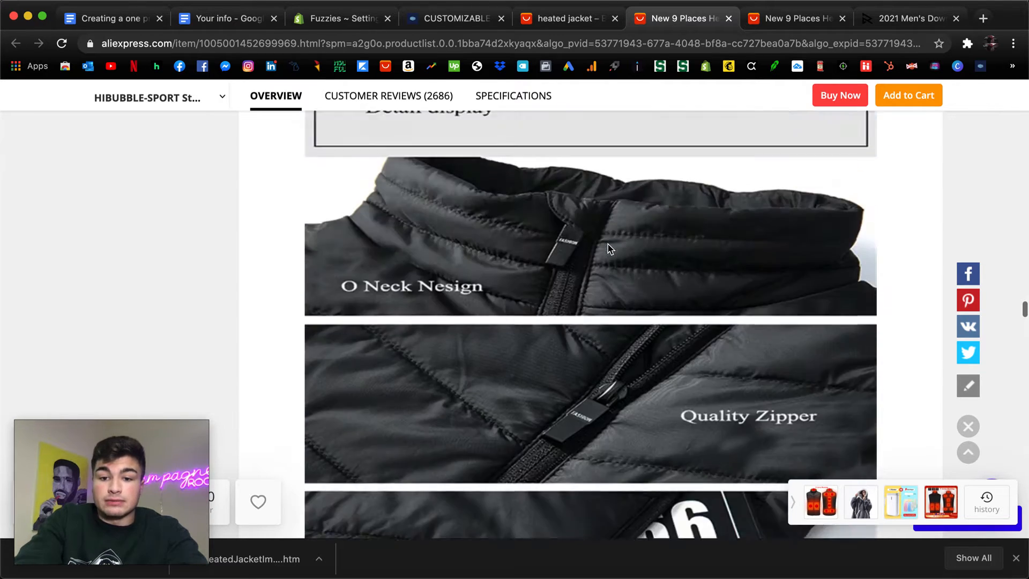
scroll(610, 248, "down", 1)
scroll(610, 247, "up", 1)
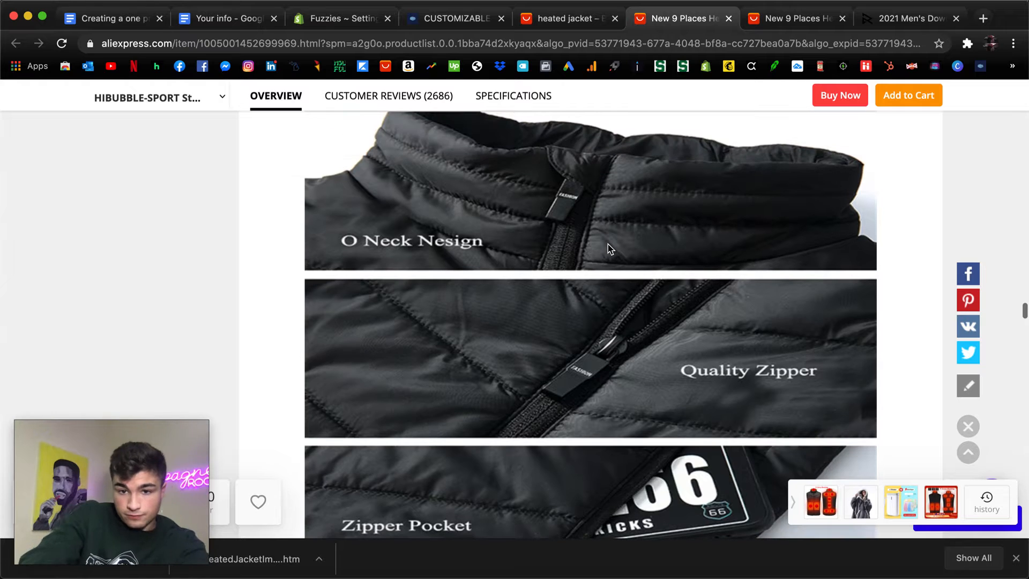
scroll(610, 247, "down", 6)
scroll(610, 248, "down", 15)
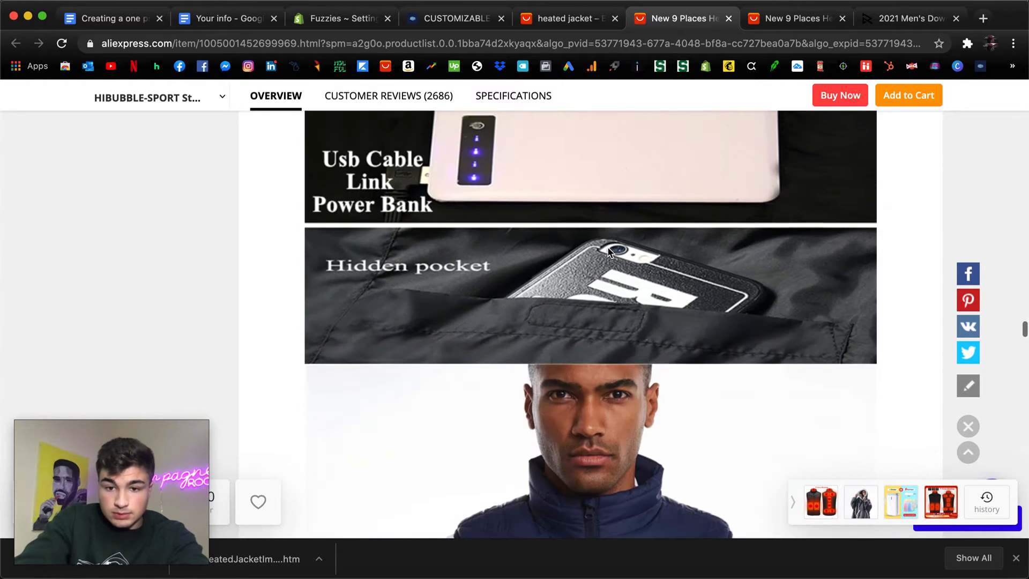
scroll(610, 252, "down", 15)
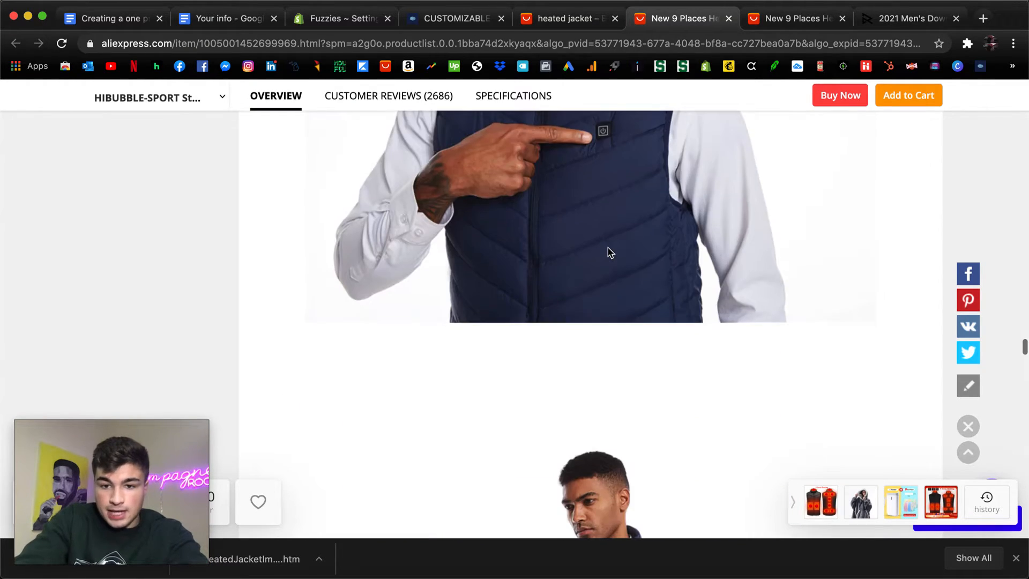
scroll(610, 252, "down", 15)
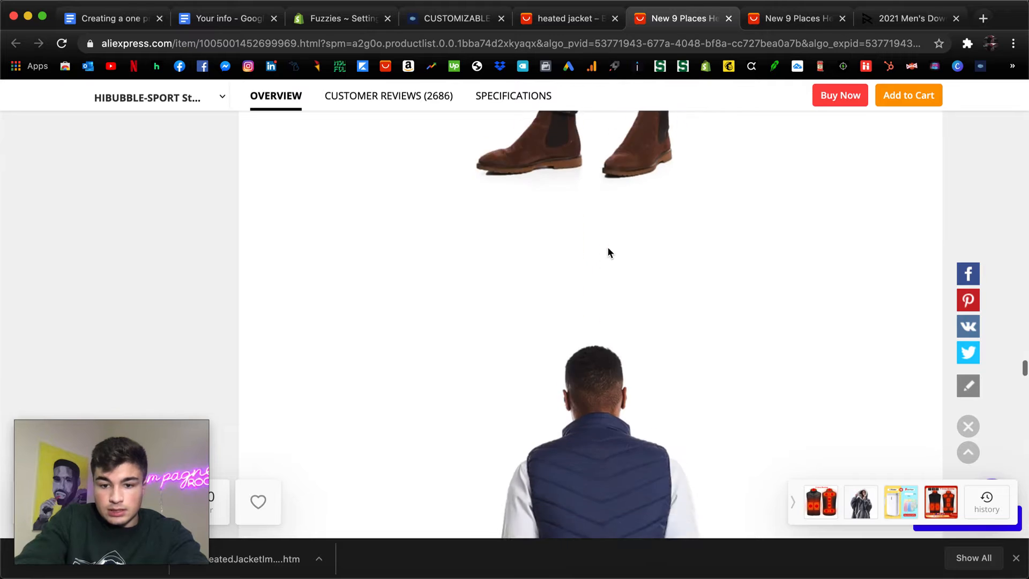
scroll(609, 252, "down", 15)
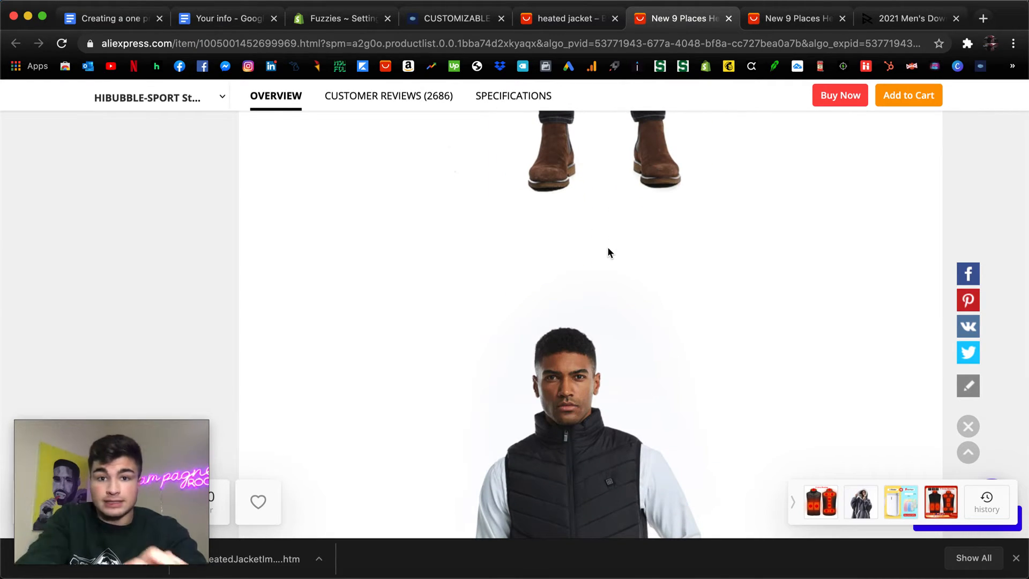
scroll(603, 271, "down", 1)
scroll(602, 273, "down", 10)
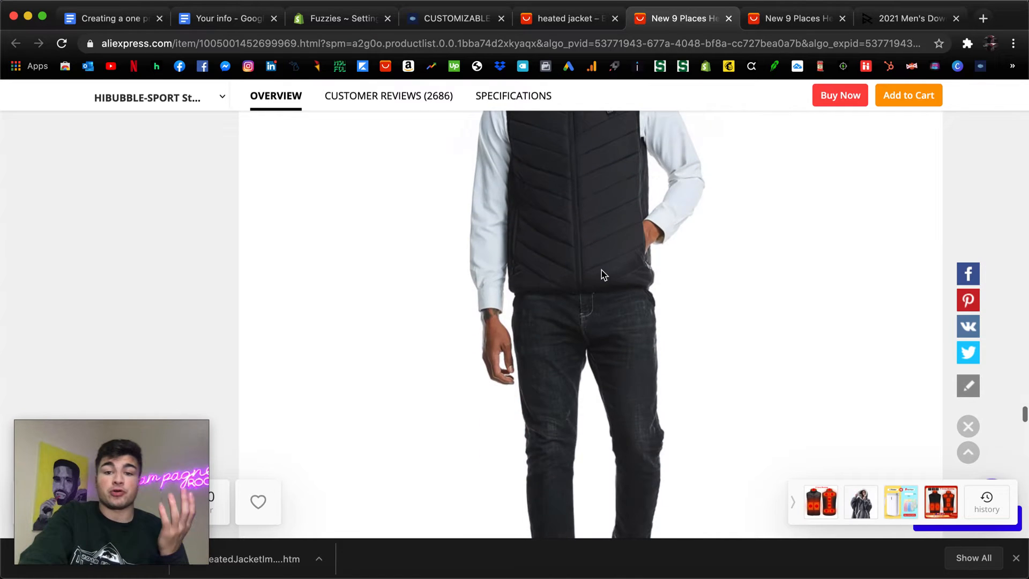
scroll(601, 272, "down", 20)
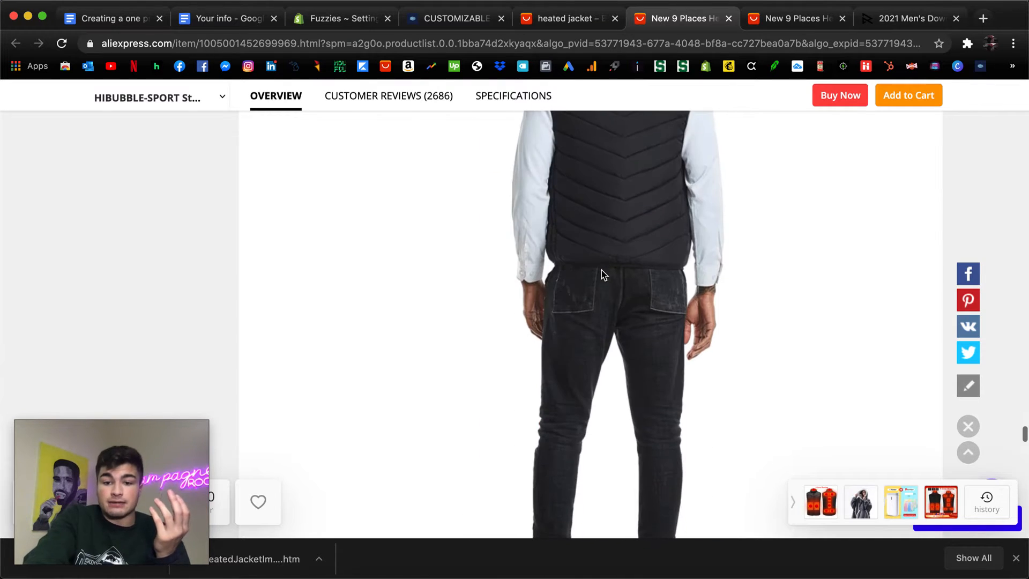
Save the description photo of the model pointing at the navy vest's power button to Downloads as HeatedJacketImage3.
scroll(601, 270, "up", 20)
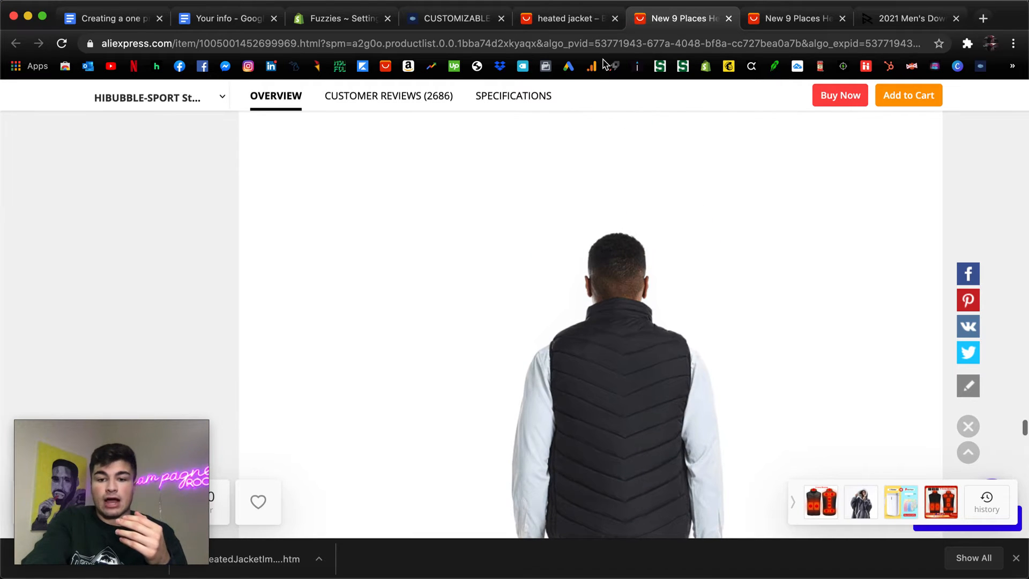
scroll(581, 144, "up", 5)
scroll(581, 145, "down", 1)
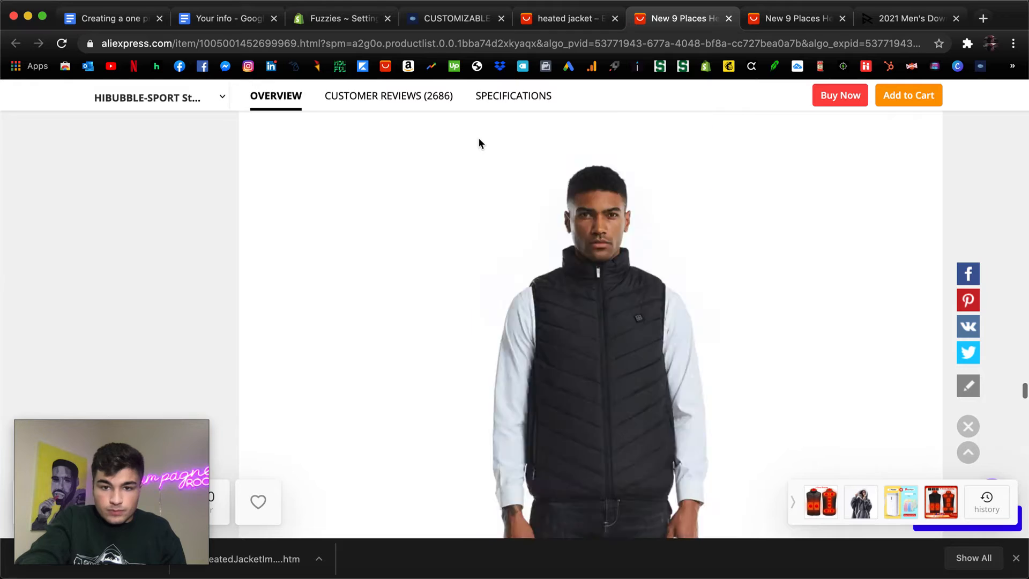
scroll(479, 143, "up", 20)
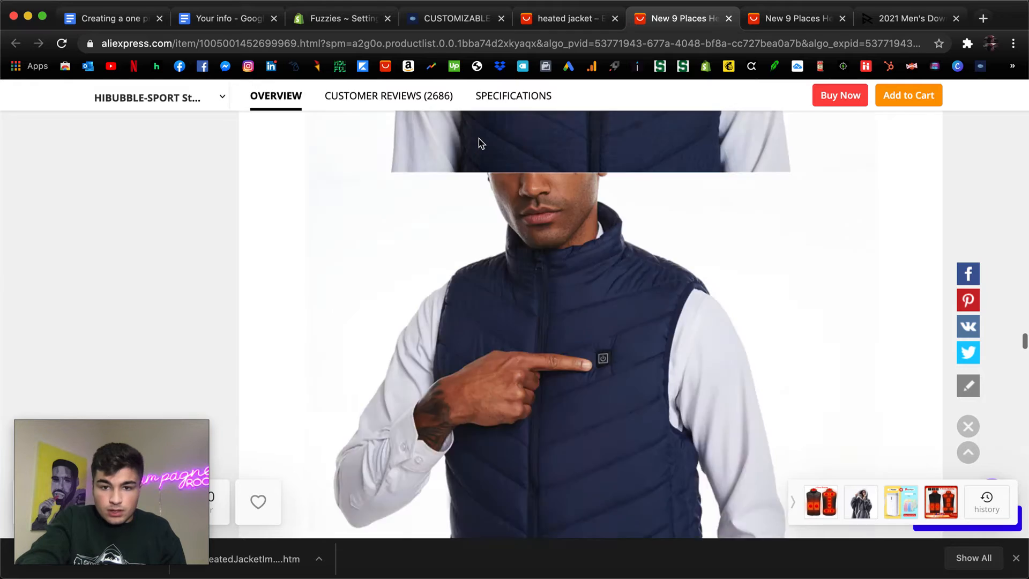
scroll(479, 142, "down", 20)
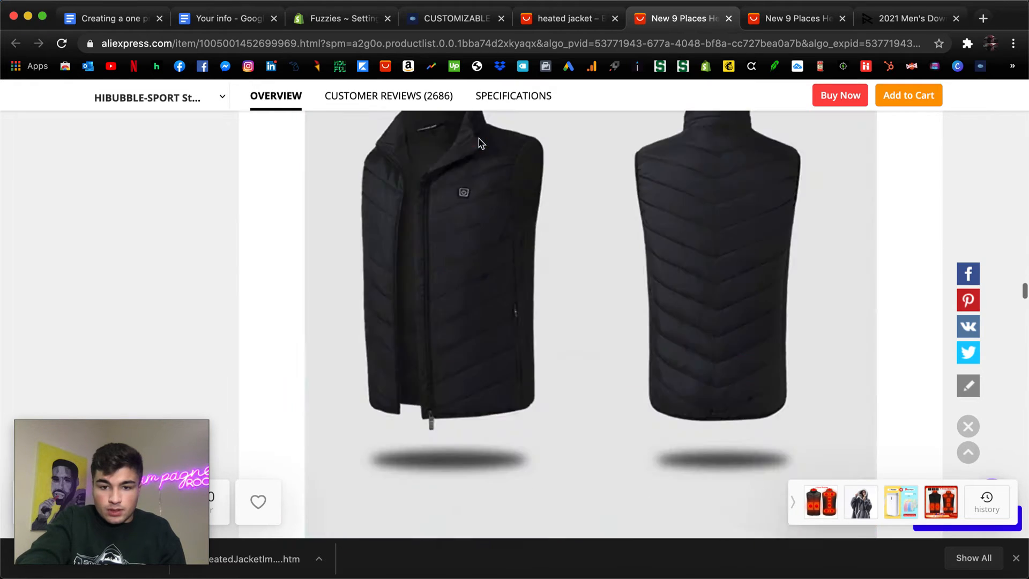
scroll(478, 143, "down", 2)
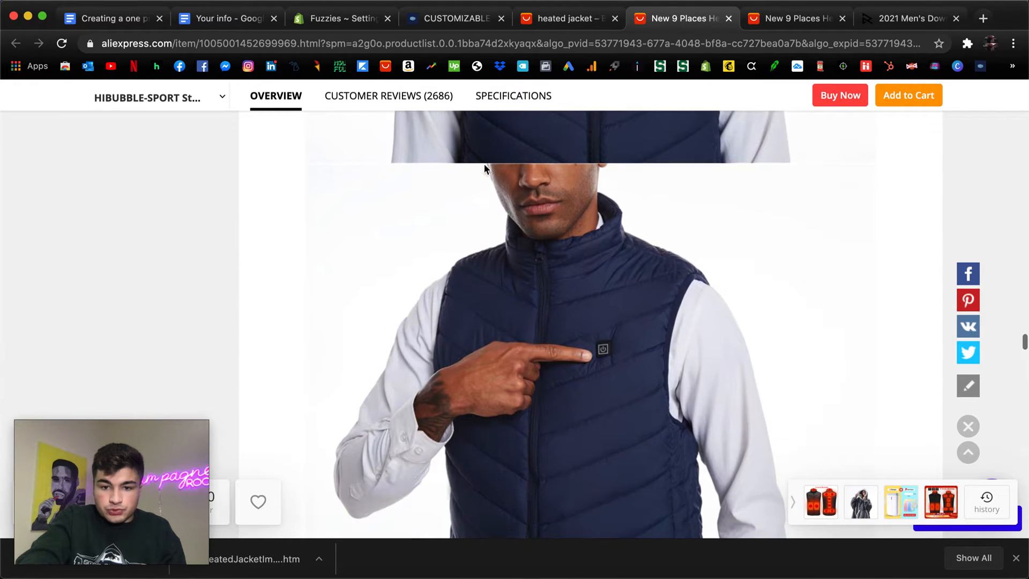
right_click(542, 300)
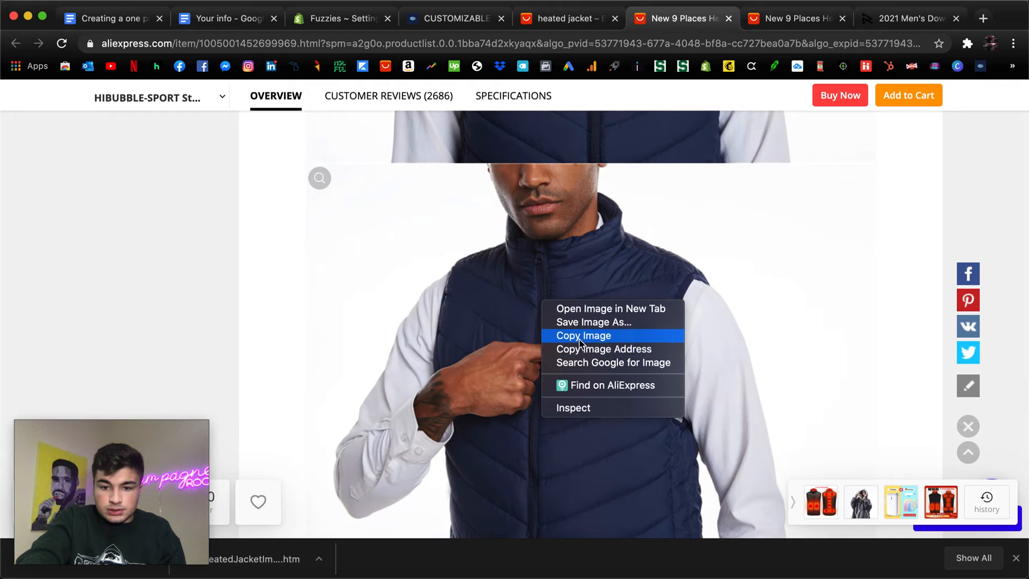
left_click(582, 322)
type("B")
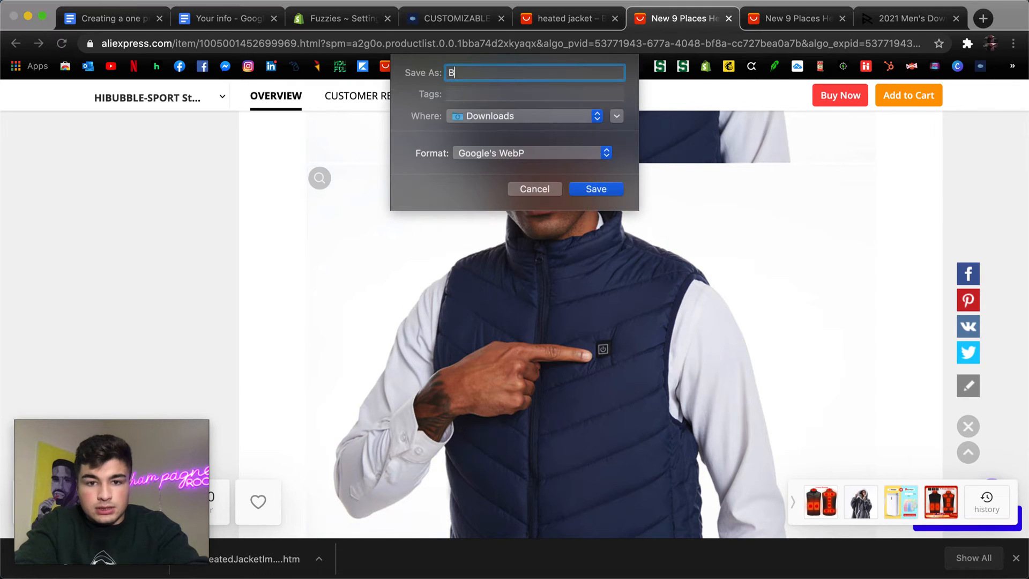
key("BackSpace")
type("HeatedJacketImage3")
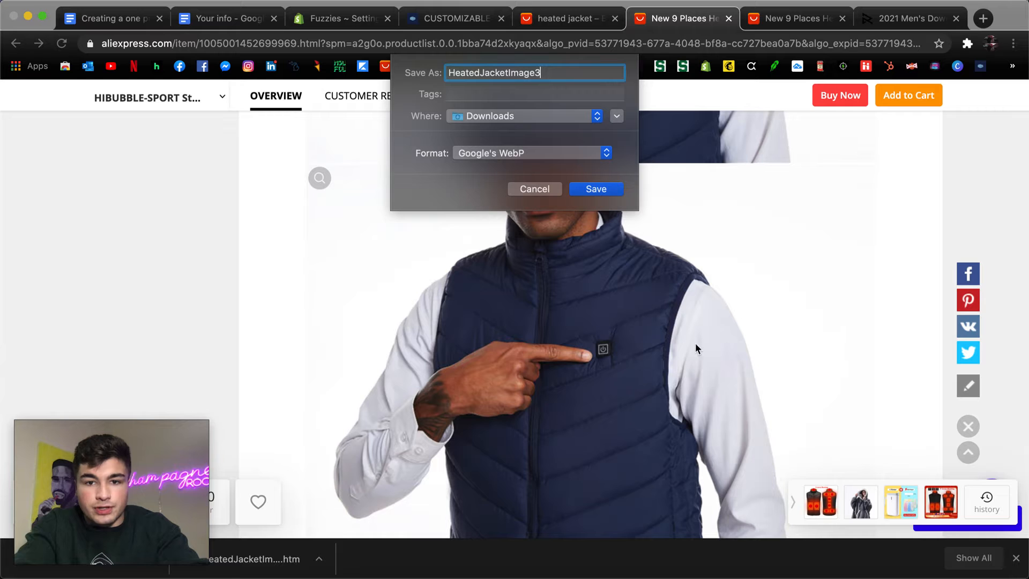
left_click(587, 189)
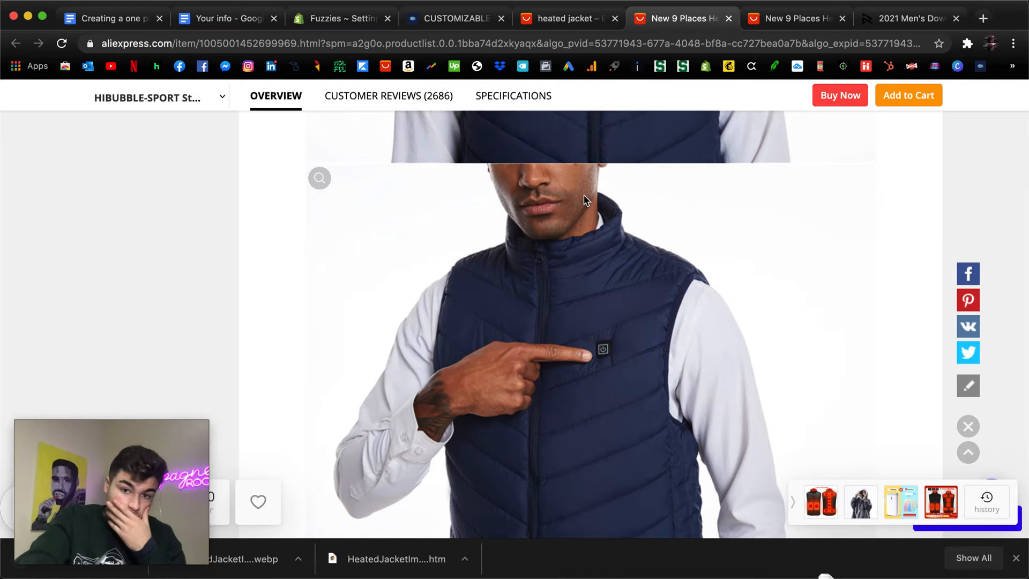
scroll(668, 181, "down", 10)
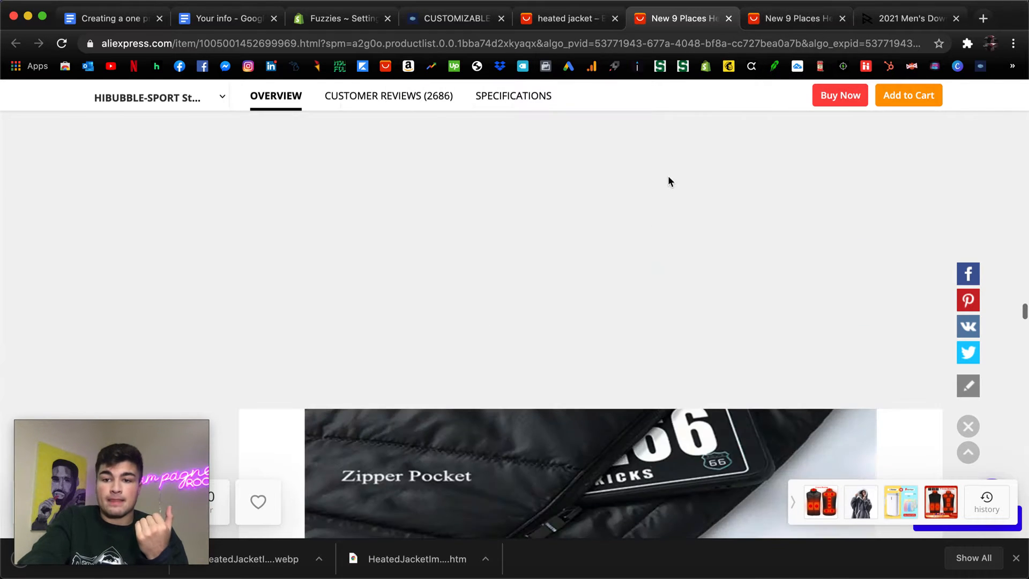
scroll(668, 179, "down", 10)
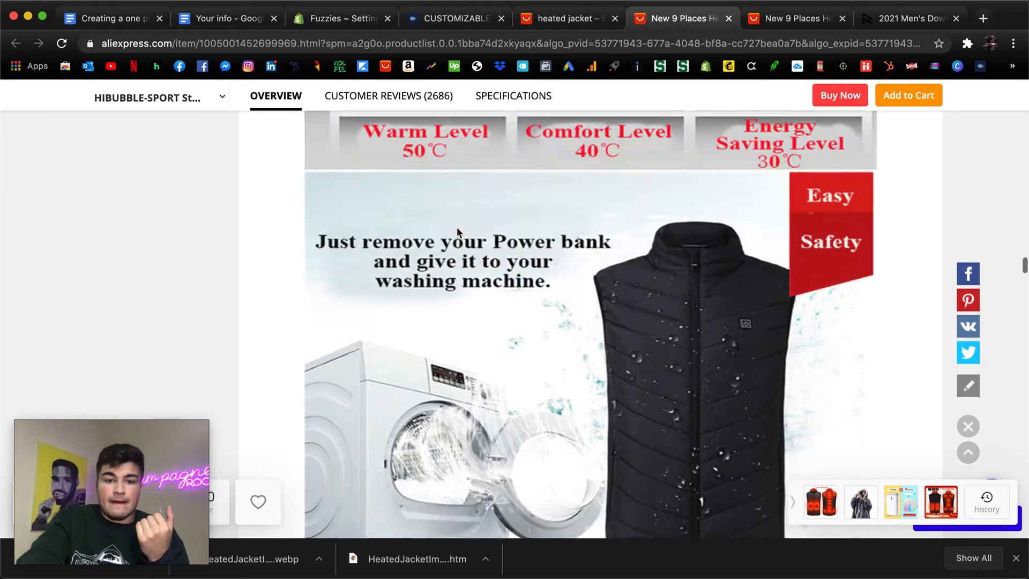
scroll(456, 226, "up", 15)
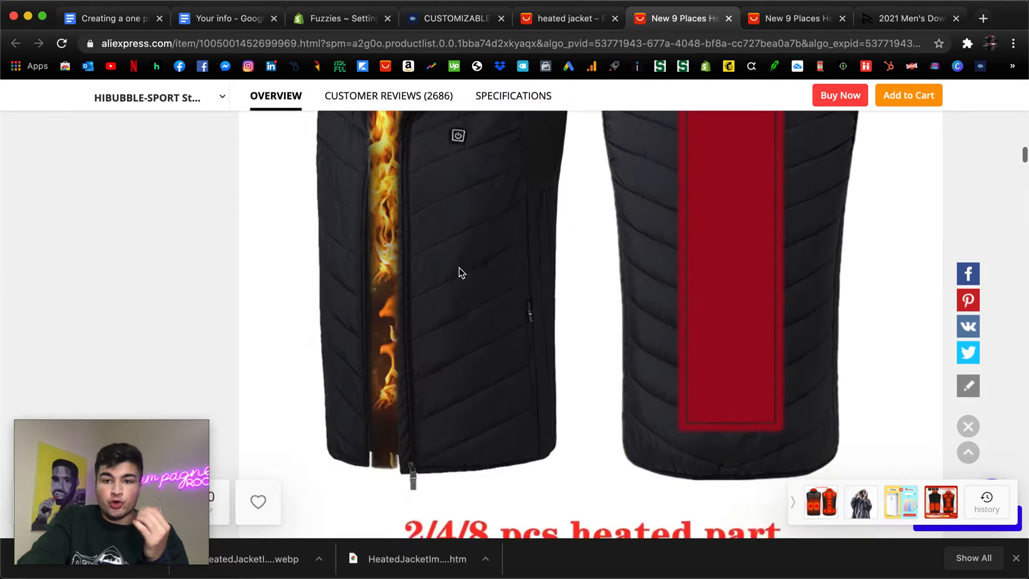
scroll(459, 272, "up", 15)
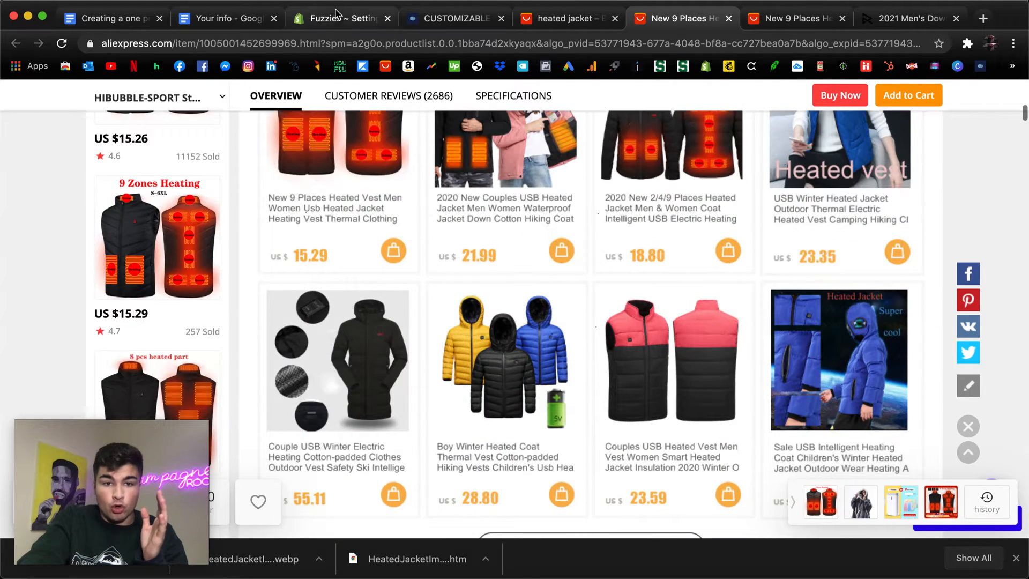
Switch to the Fuzzies store's Shopify admin and open the Oberlo app from its installed apps.
left_click(336, 13)
scroll(375, 250, "down", 3)
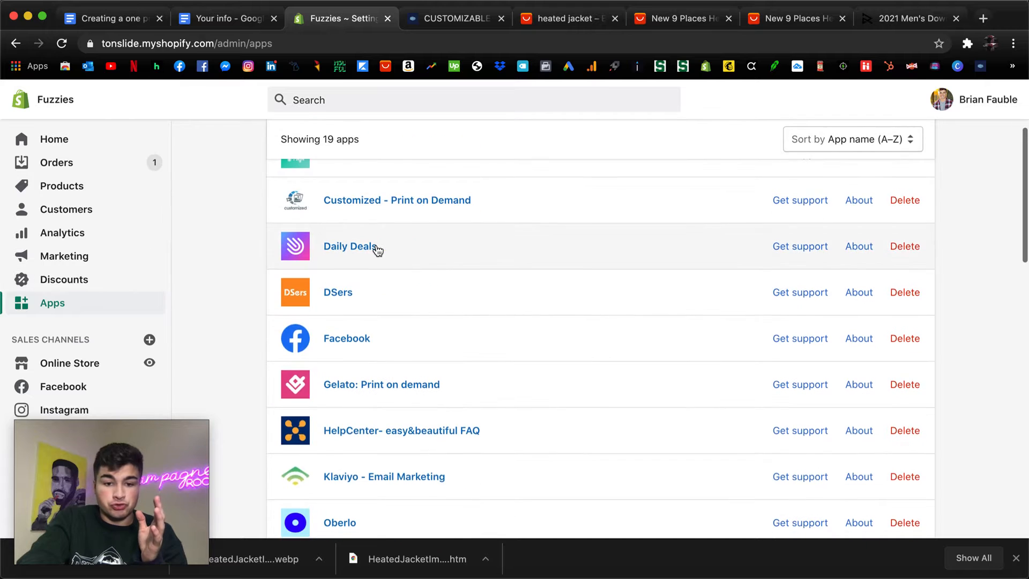
scroll(377, 250, "down", 4)
left_click(367, 328)
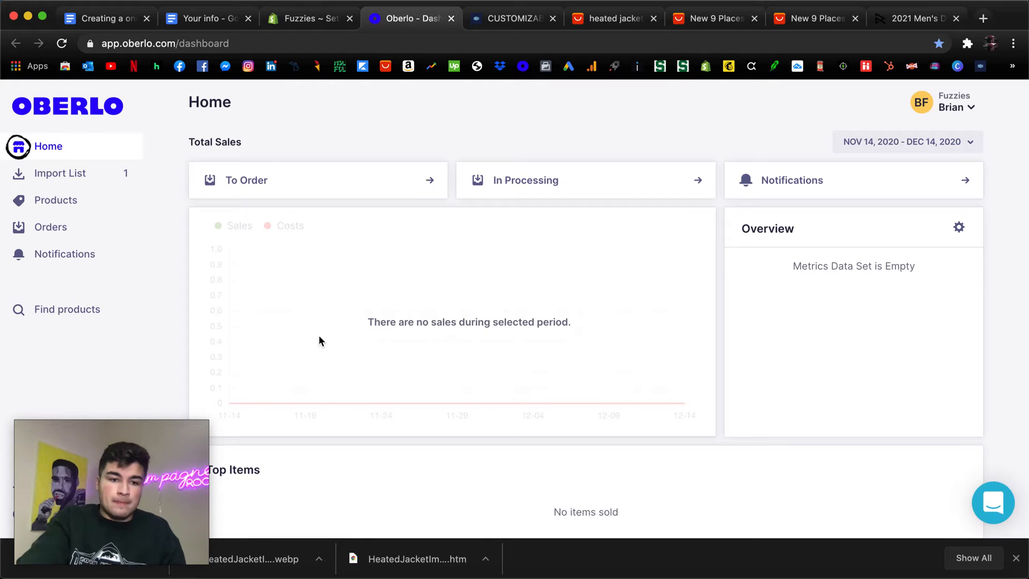
Look over Oberlo's import list and products page, and browse its product finder.
left_click(78, 194)
left_click(75, 176)
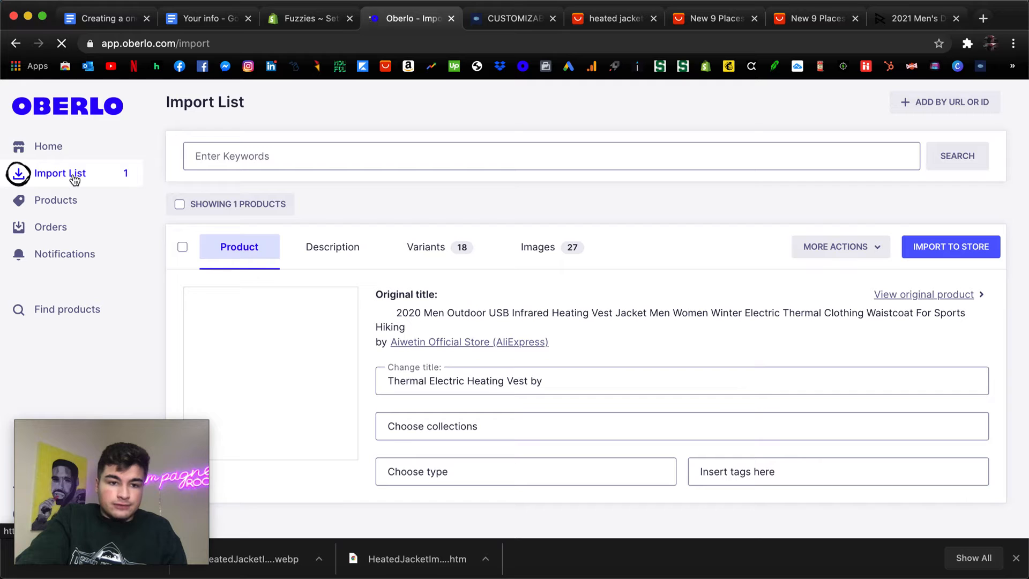
left_click(69, 199)
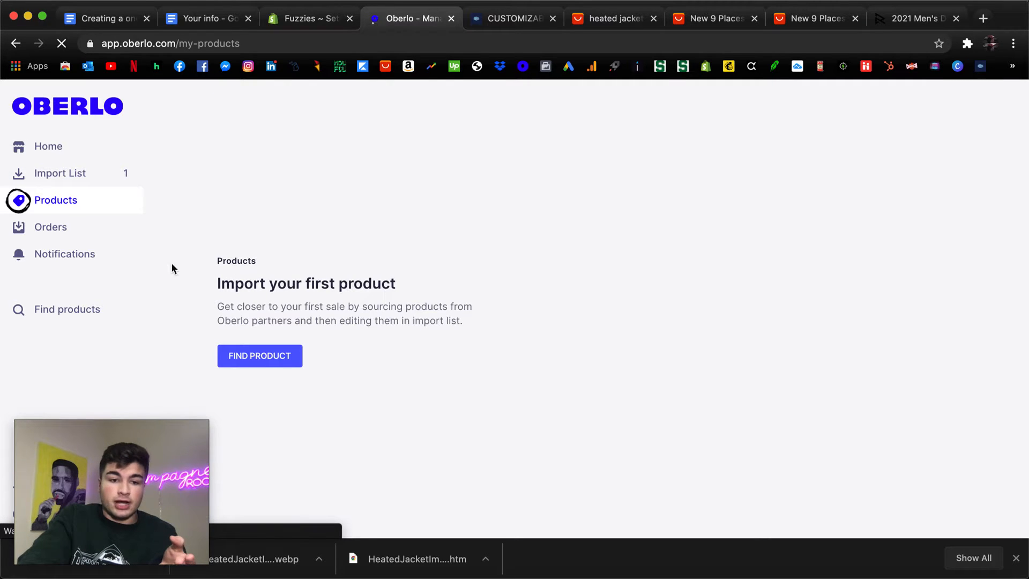
left_click(261, 362)
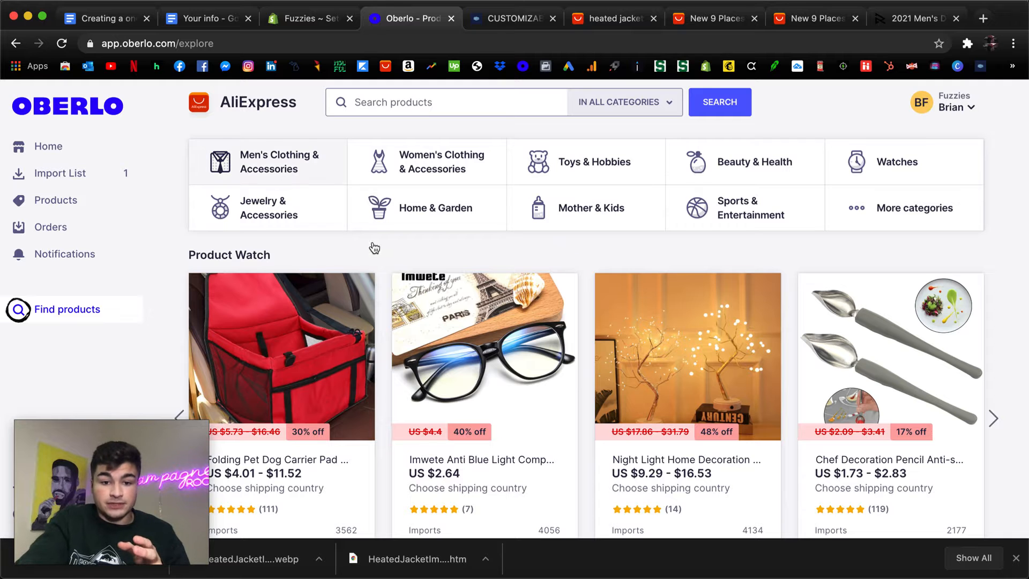
scroll(372, 244, "down", 7)
scroll(373, 247, "up", 7)
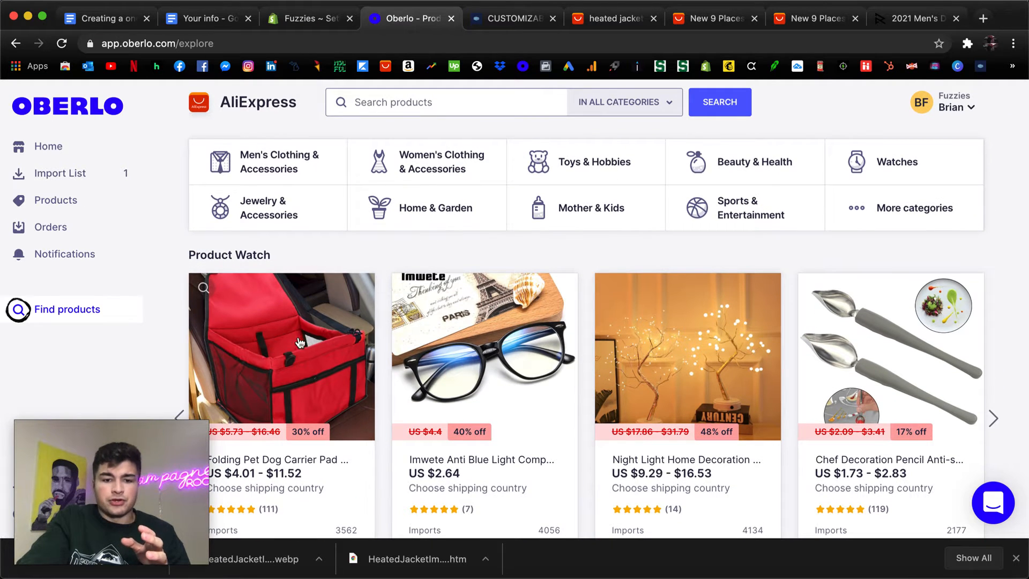
Check the Add to Oberlo option on the first heated jacket result on AliExpress, and return to Oberlo's import list.
left_click(624, 18)
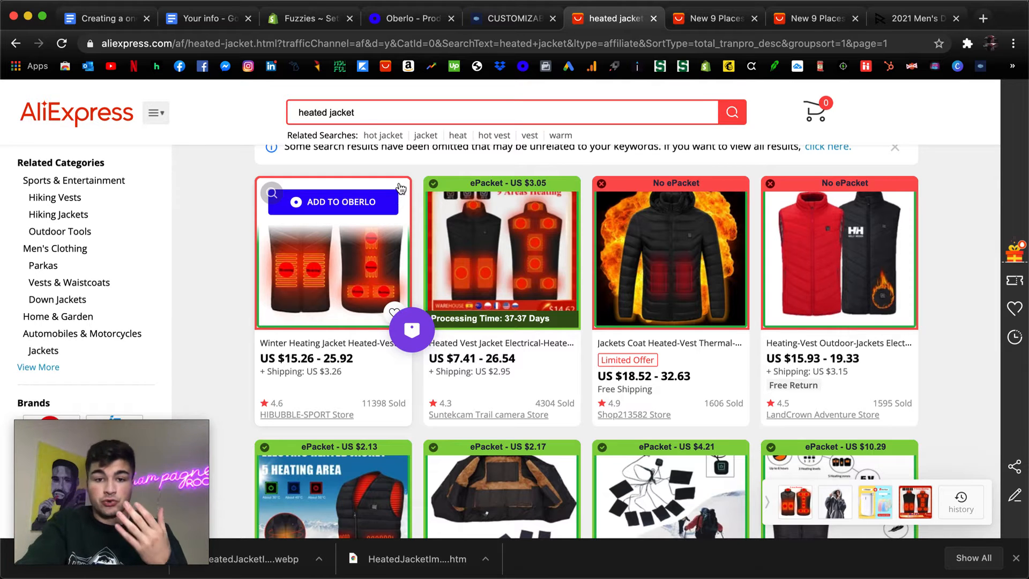
left_click(390, 20)
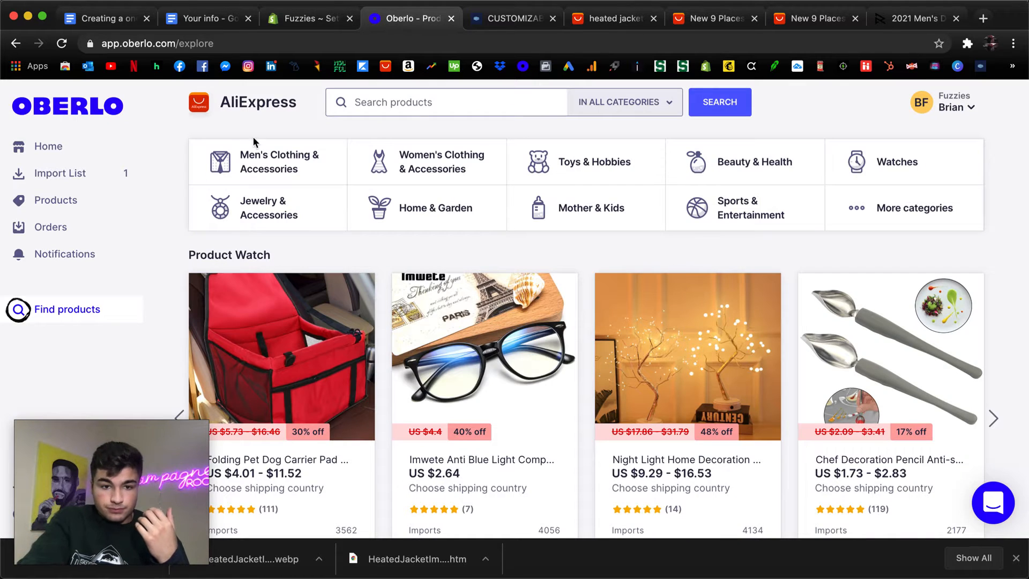
left_click(69, 177)
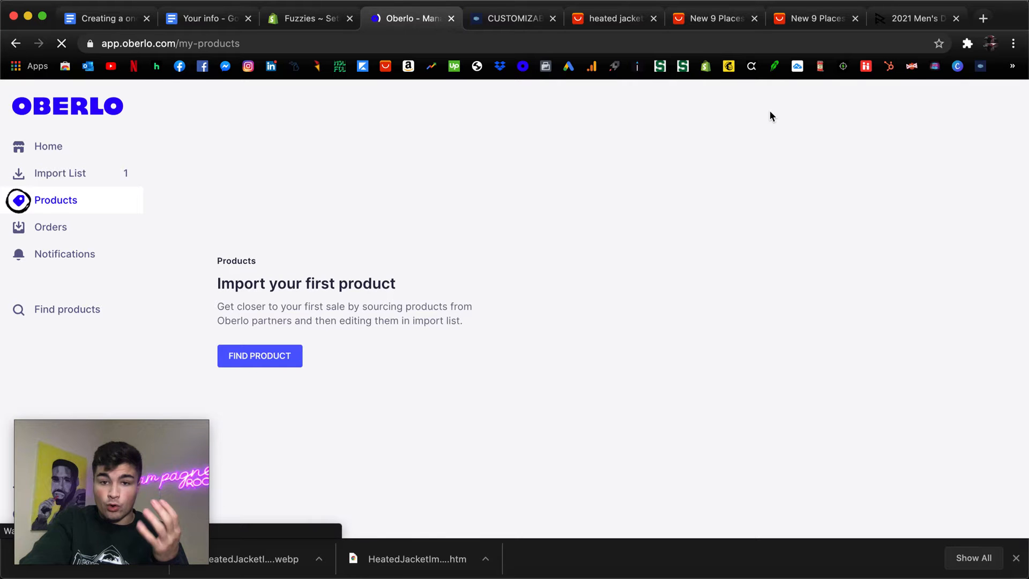
left_click(105, 173)
left_click(604, 19)
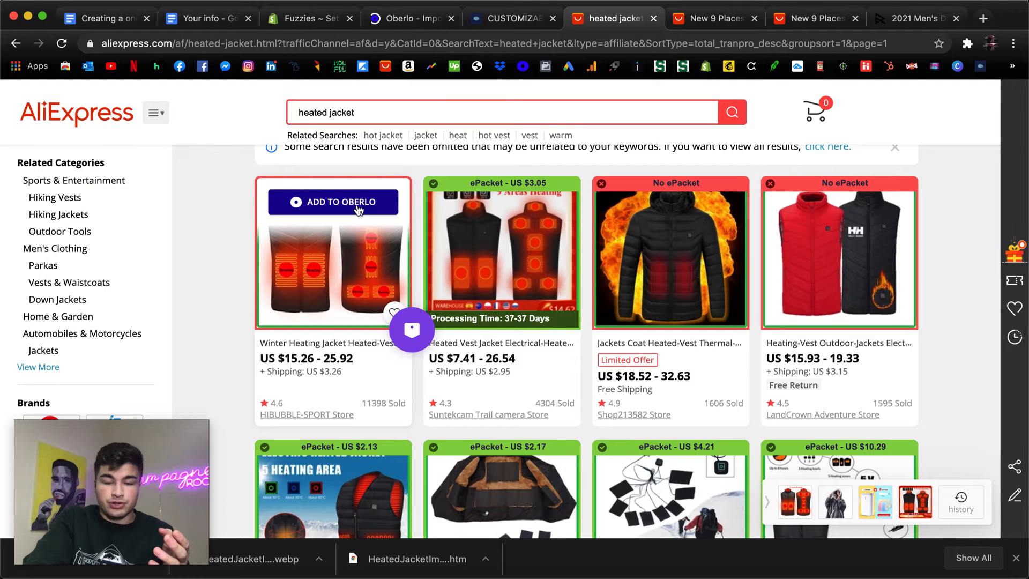
left_click(394, 19)
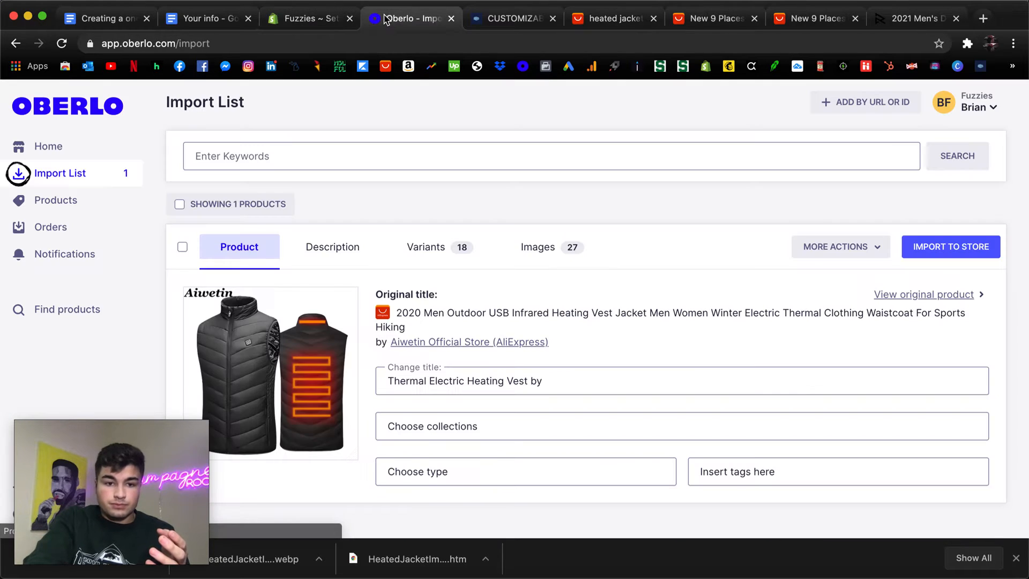
Complete the imported vest's title as "Thermal Electric Heating Vest by FUZZIES".
scroll(306, 334, "down", 2)
scroll(306, 335, "up", 2)
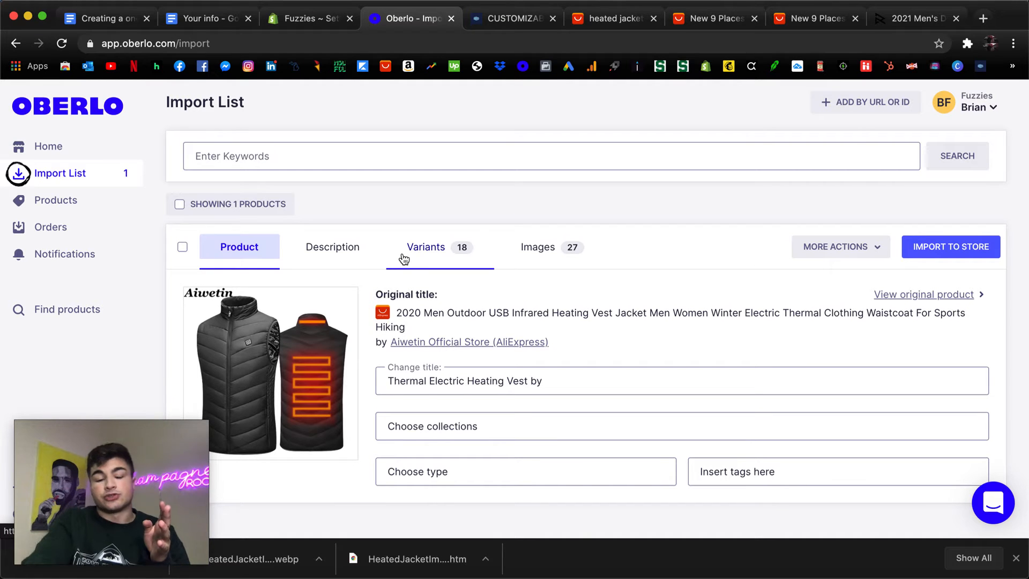
scroll(911, 273, "down", 2)
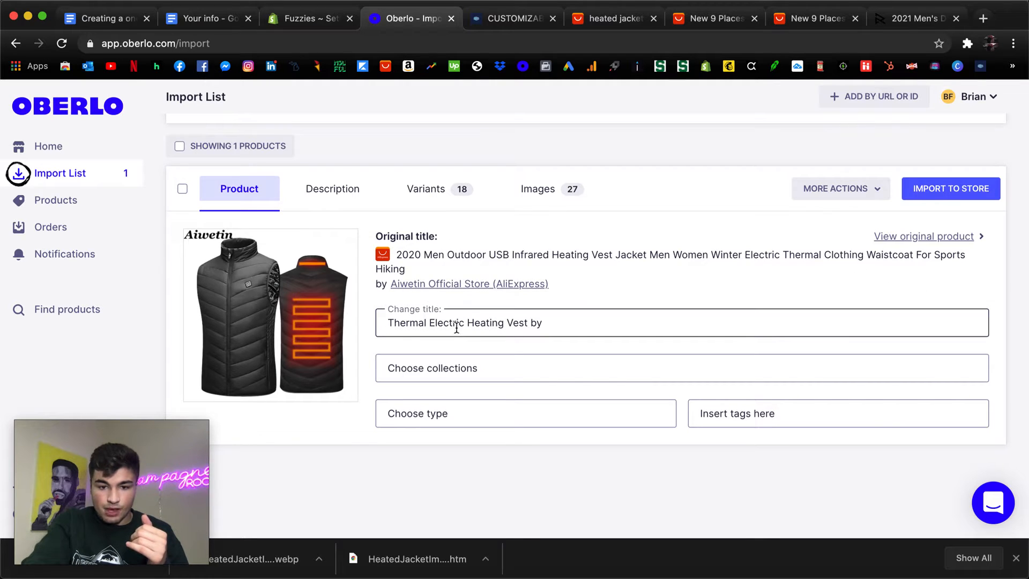
left_click(551, 329)
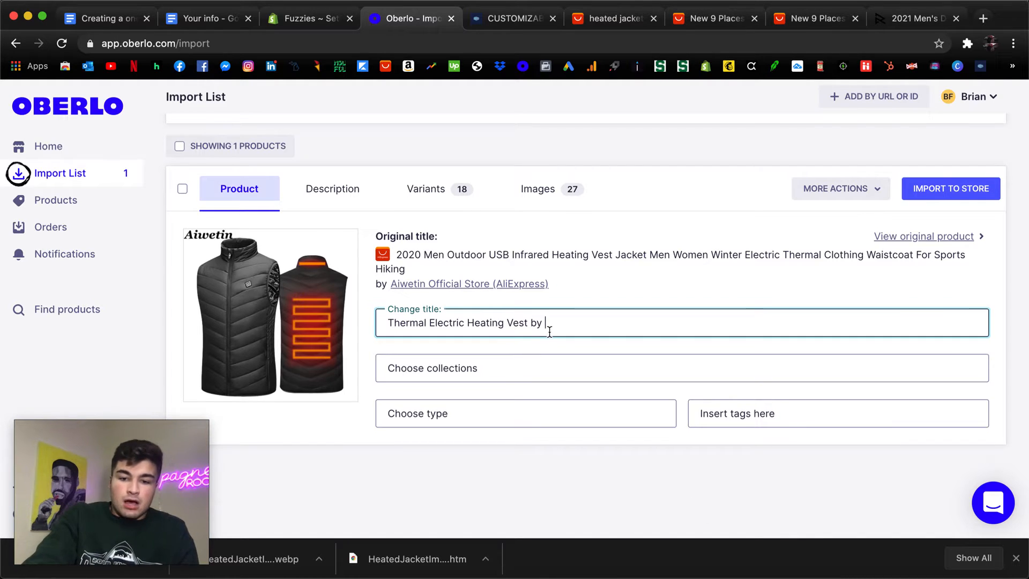
type("ZZIES")
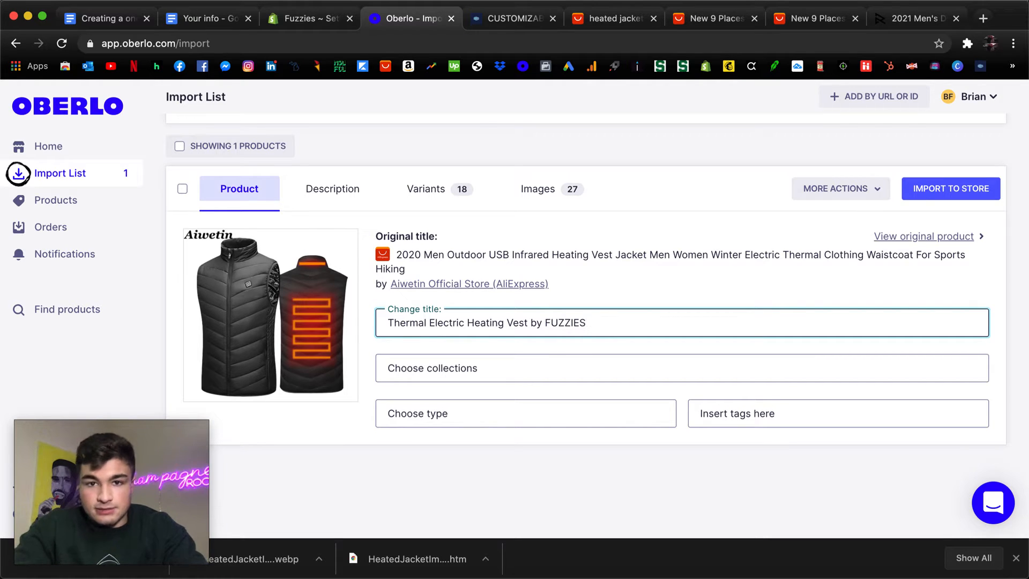
Check the collection and product type choices for the imported vest without selecting any.
left_click(465, 361)
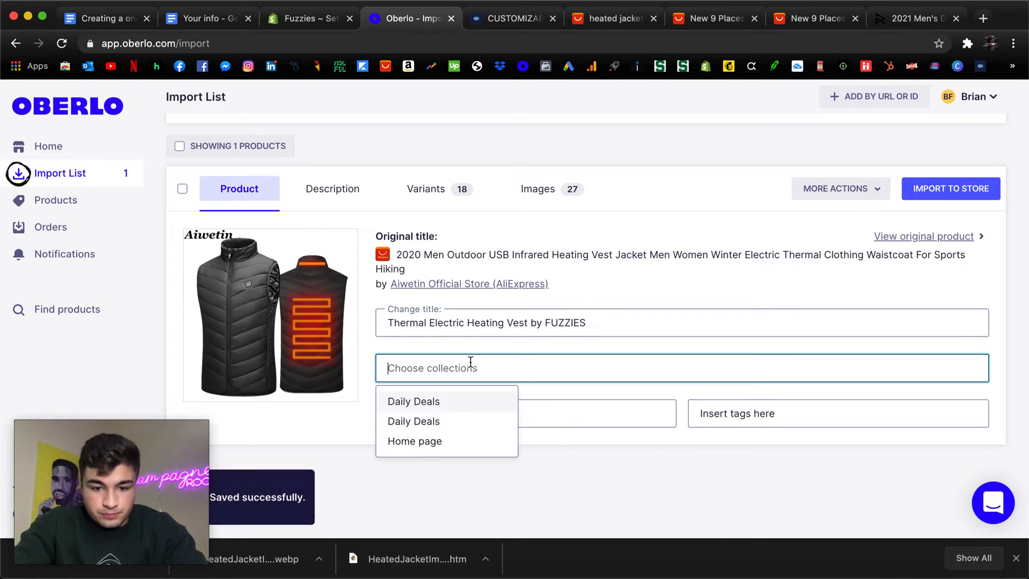
left_click(516, 343)
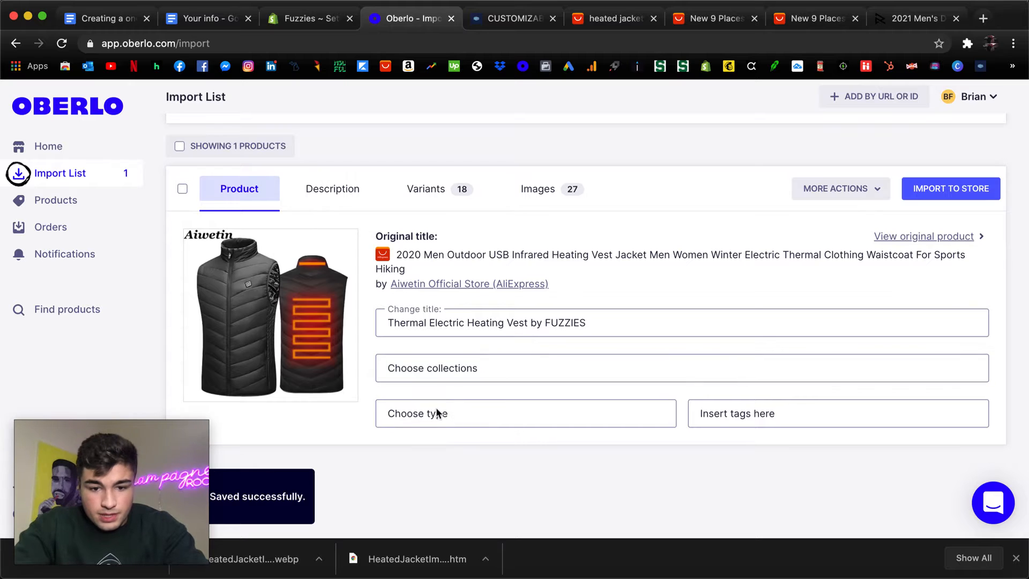
left_click(467, 410)
left_click(354, 437)
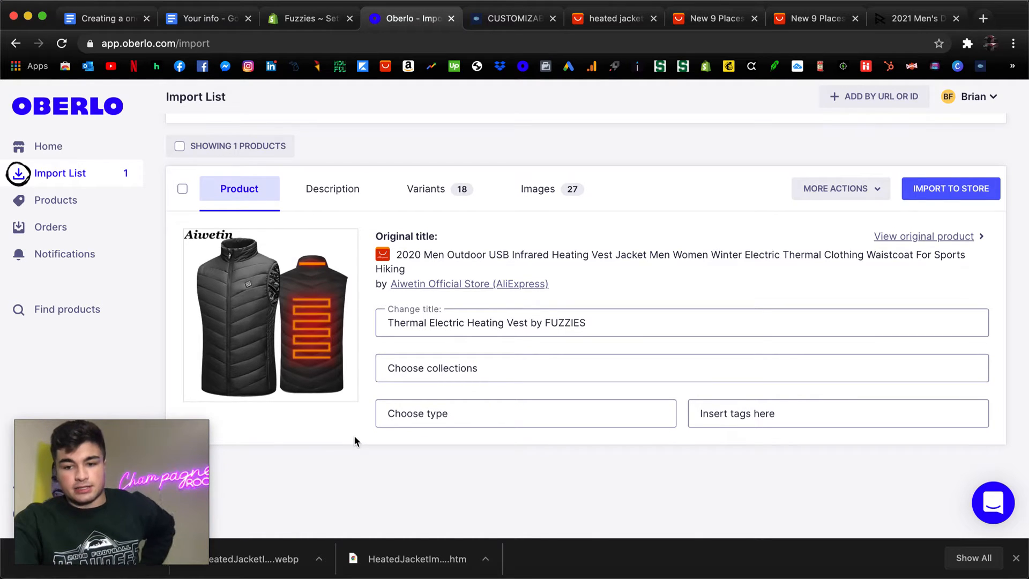
Open the imported vest's description and read through its product attributes.
left_click(438, 191)
left_click(368, 194)
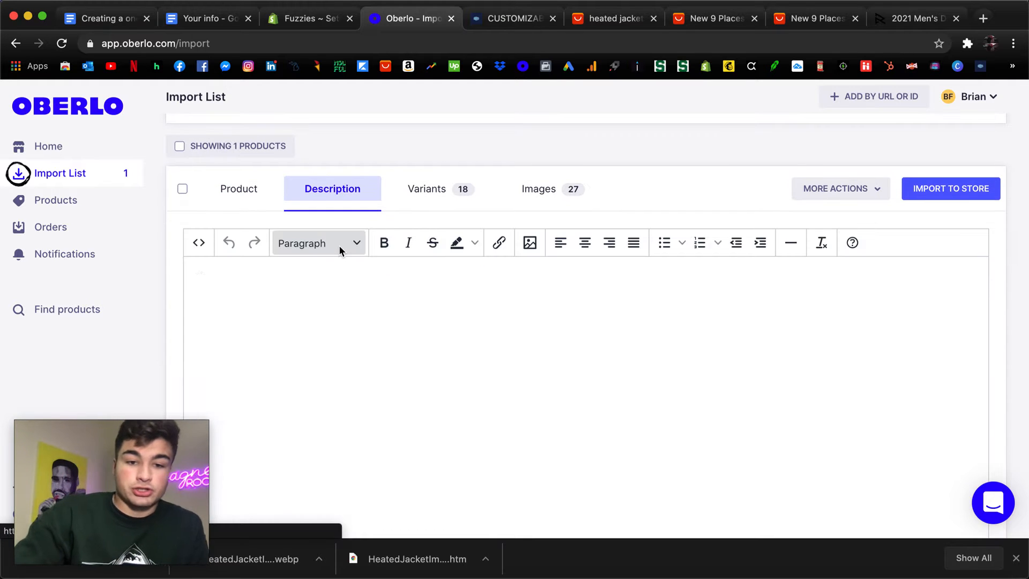
scroll(206, 275, "down", 1)
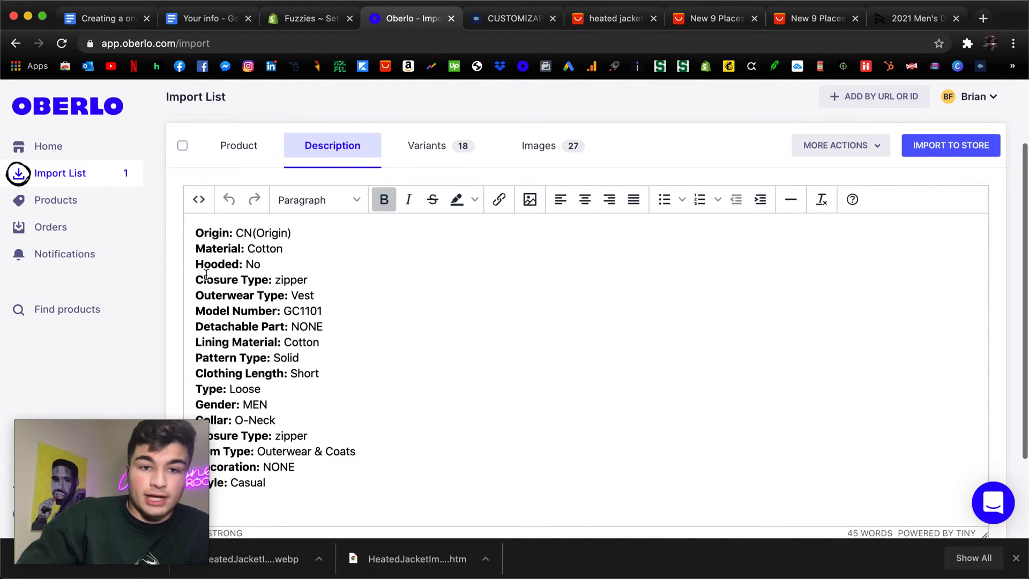
Switch to Google Docs, check the example link in the store guide, and review the customer benefits in the Your info document.
left_click(107, 19)
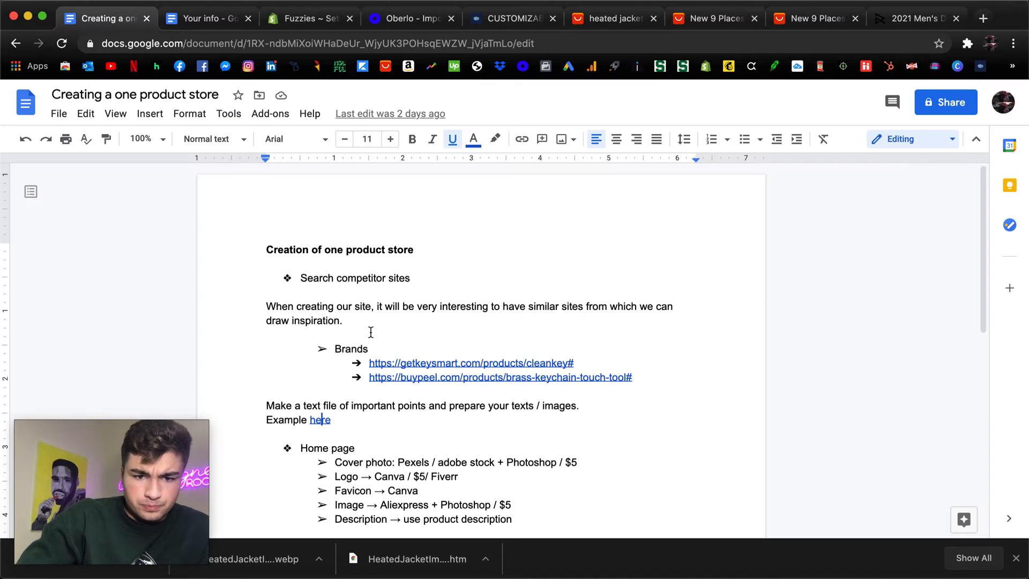
left_click(322, 421)
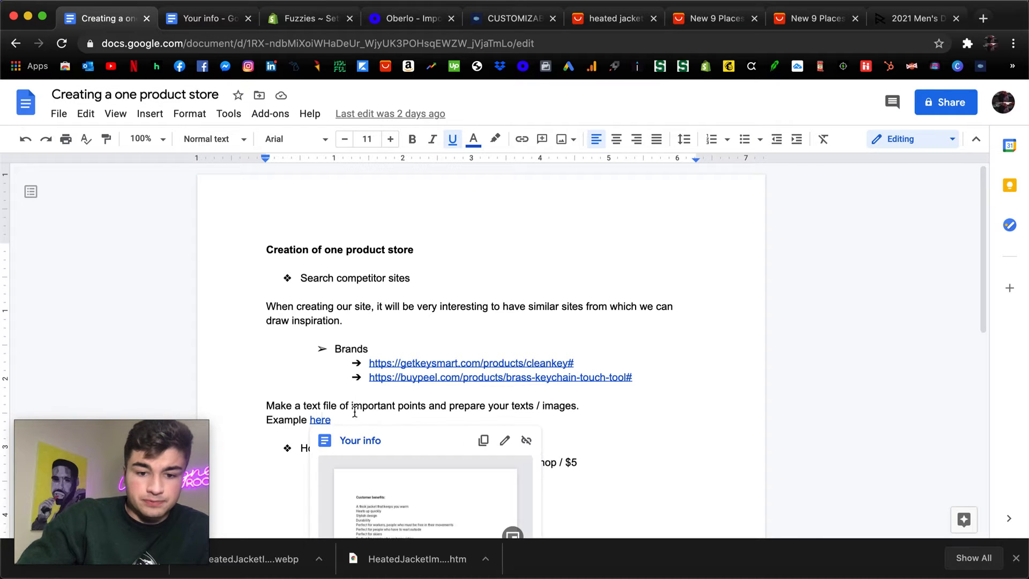
left_click(221, 12)
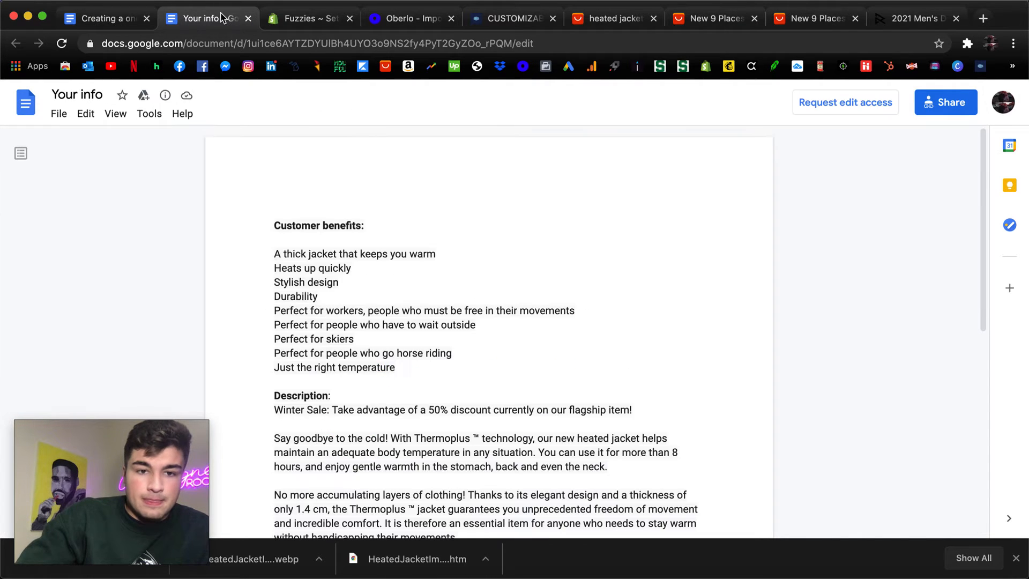
scroll(322, 191, "down", 3)
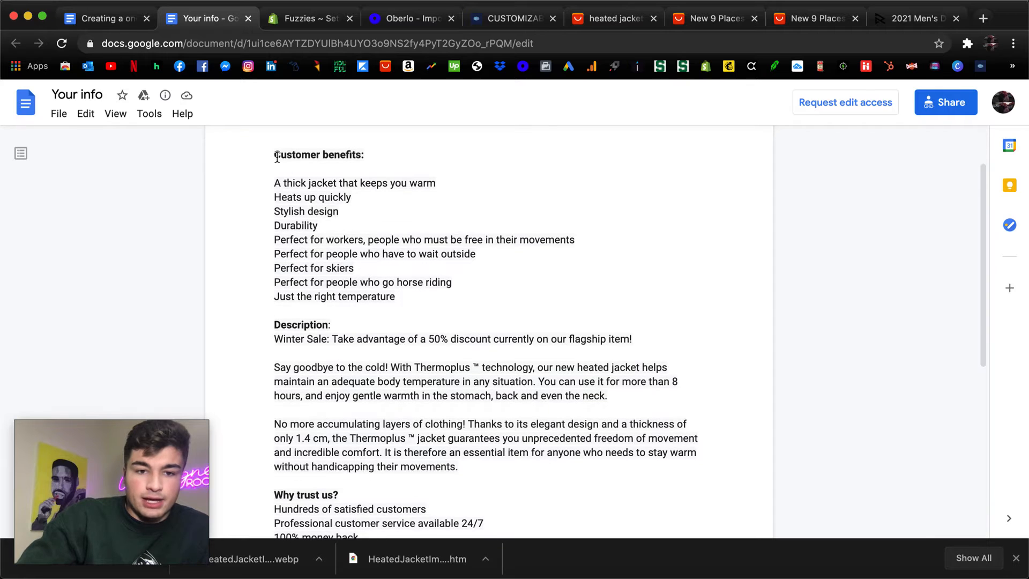
left_click_drag(272, 154, 466, 518)
left_click(465, 402)
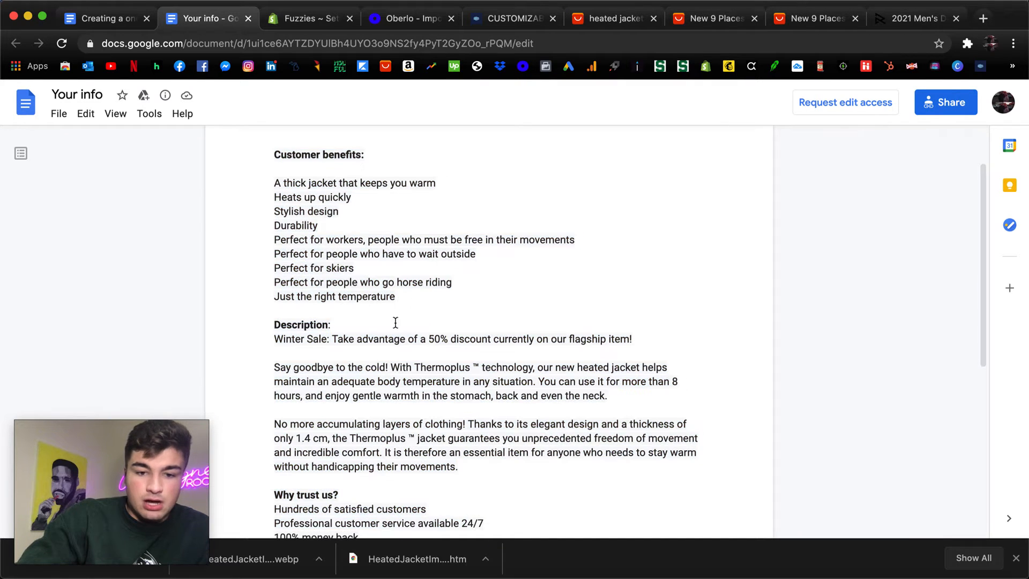
scroll(395, 318, "down", 3)
Compare Oberlo's description with the Your info document, reading its sale text, trust points and image list and highlighting "Thermoplus ™" in the description.
left_click(405, 18)
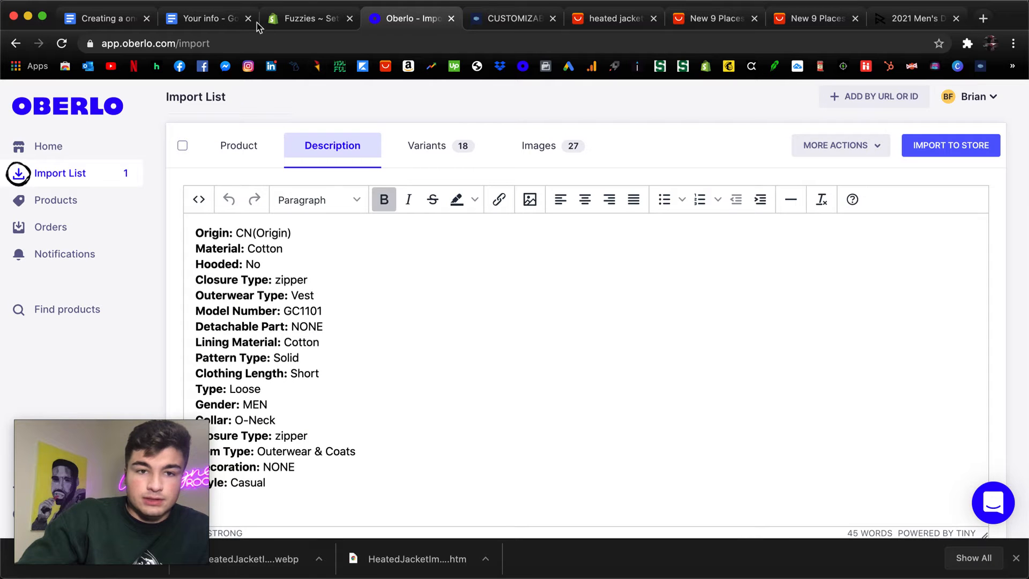
left_click(204, 18)
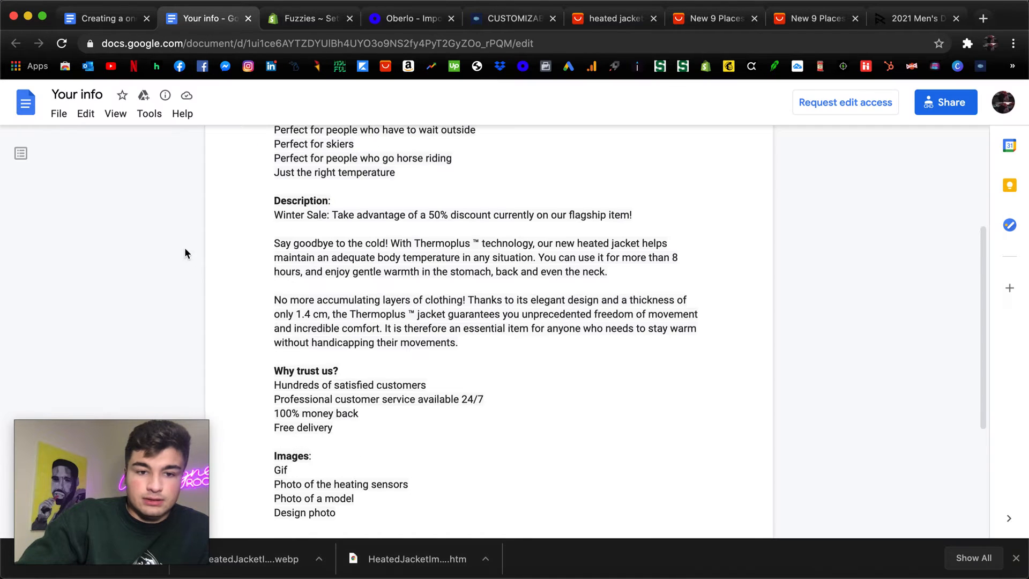
scroll(351, 246, "down", 3)
scroll(372, 150, "up", 2)
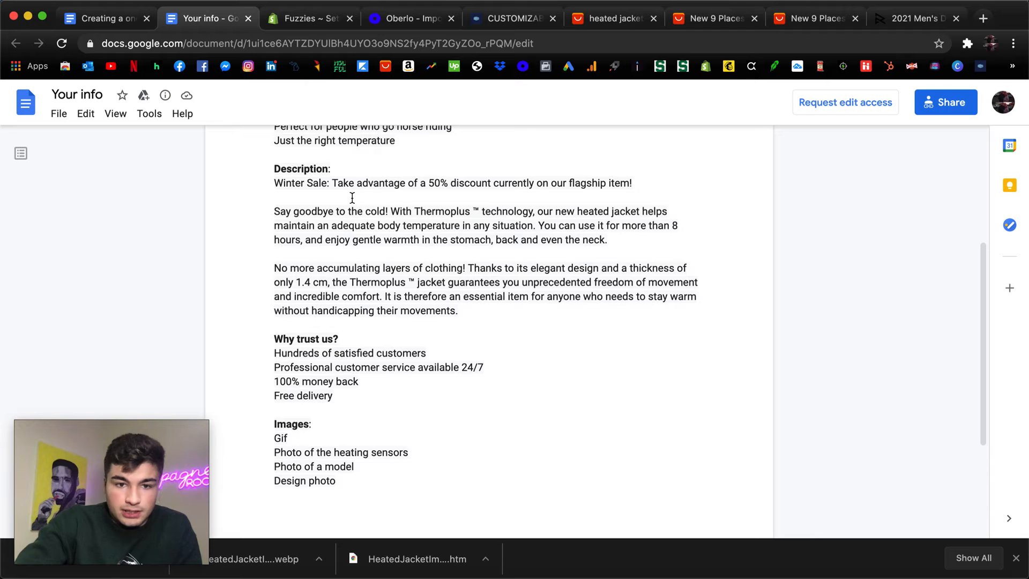
scroll(318, 280, "up", 3)
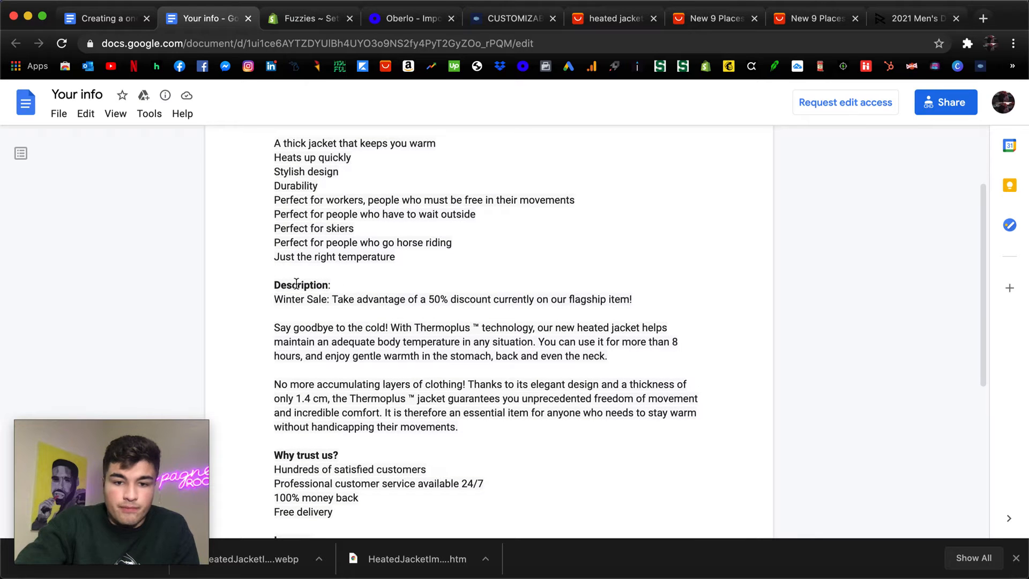
scroll(276, 281, "down", 1)
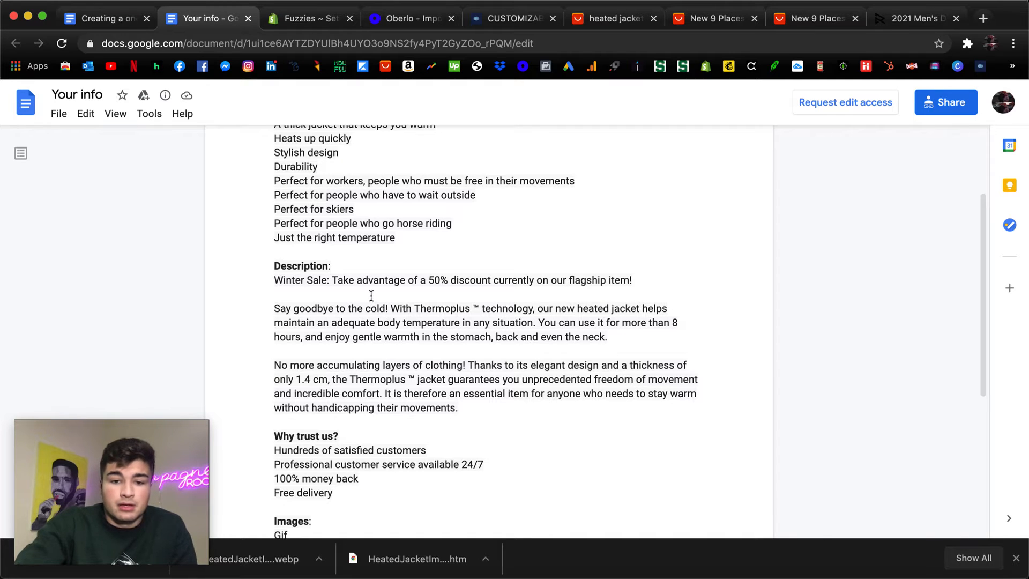
left_click(417, 305)
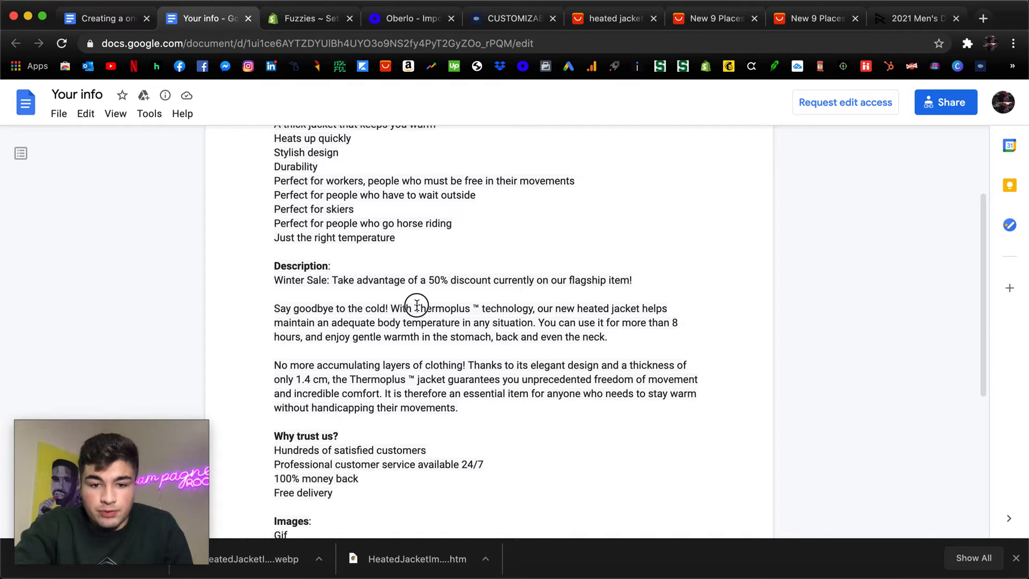
left_click(416, 308)
left_click_drag(461, 308, 479, 311)
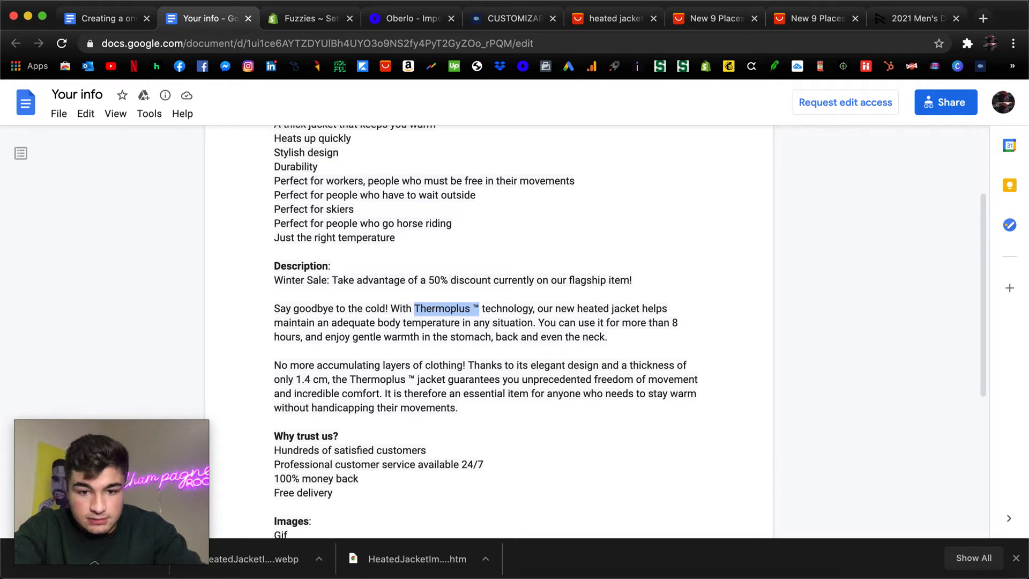
left_click(453, 320)
left_click(451, 339)
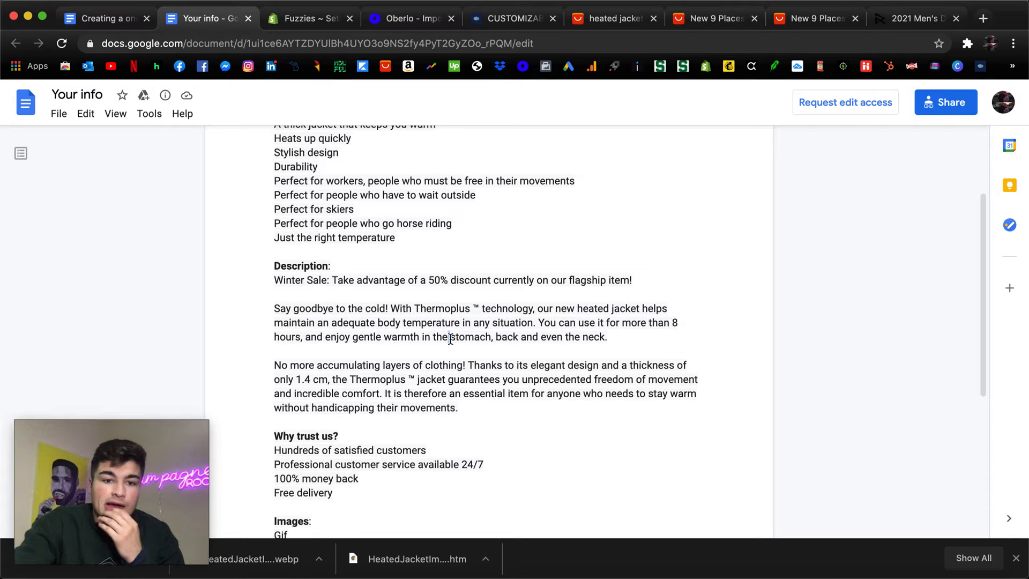
Close the view-only Your info document and open Your Product Info from the recent Google Docs documents.
left_click(248, 19)
left_click(882, 19)
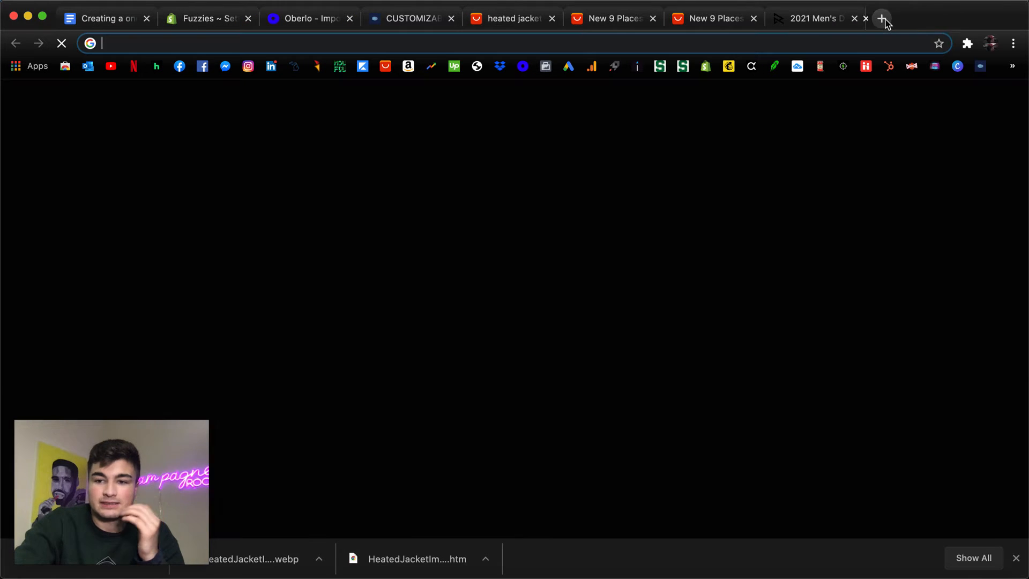
left_click(1017, 69)
left_click(1009, 46)
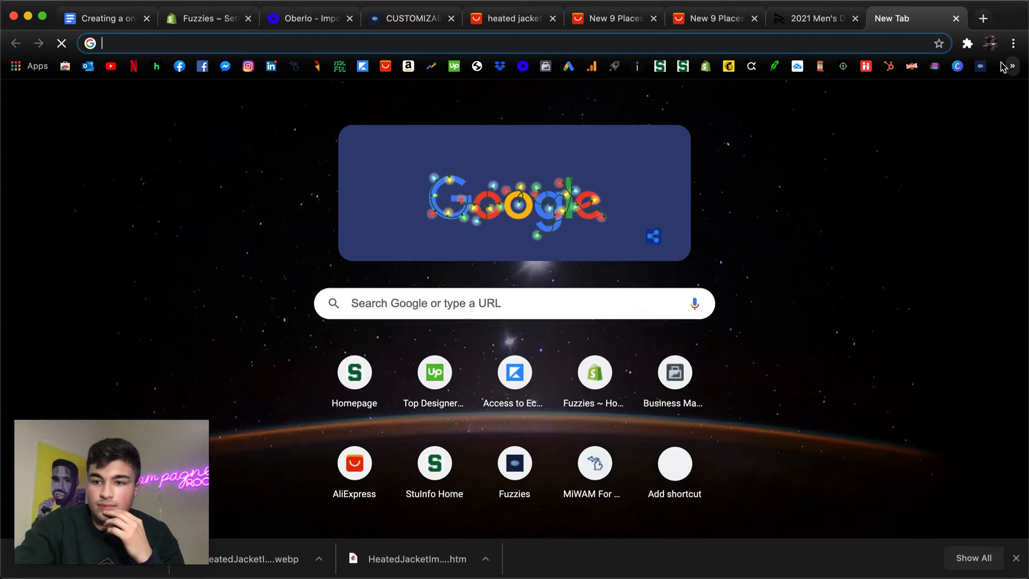
left_click(117, 19)
left_click(33, 110)
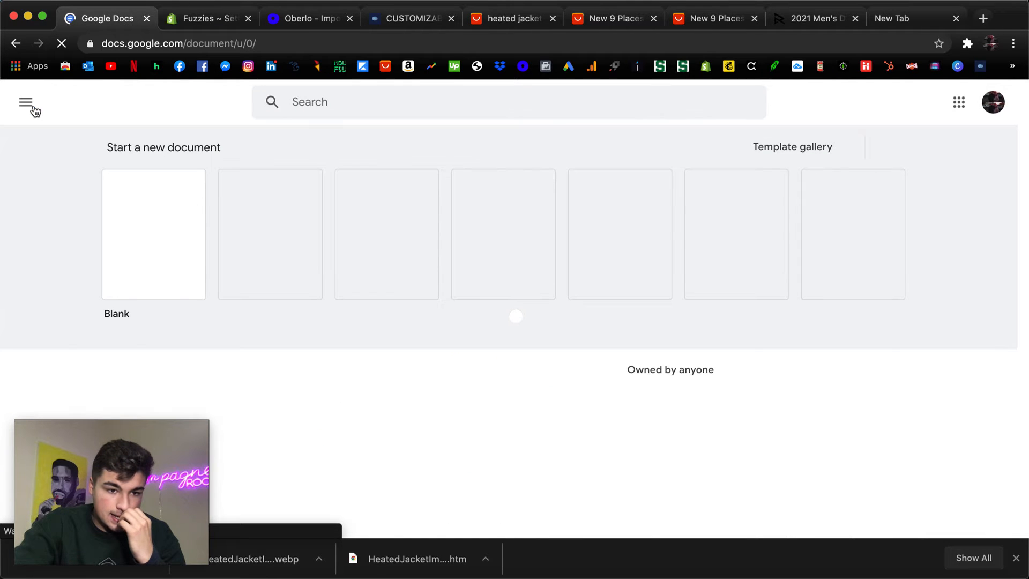
scroll(191, 262, "down", 2)
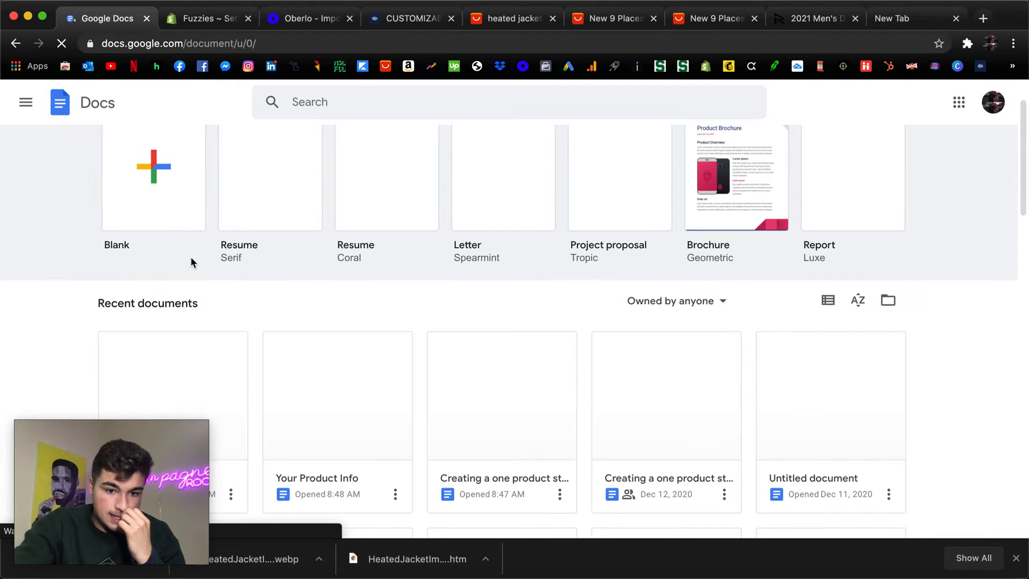
left_click(16, 44)
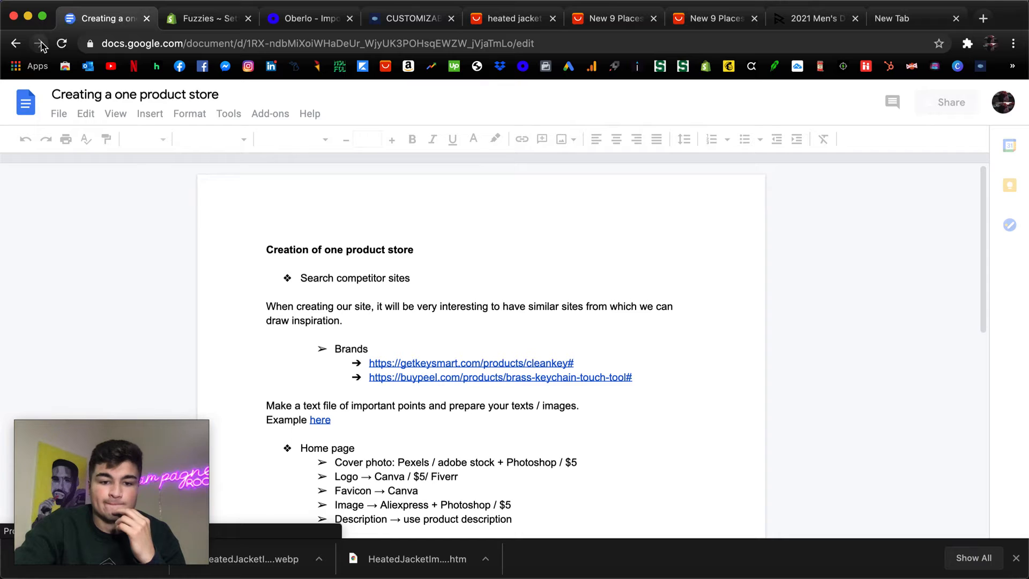
left_click(39, 43)
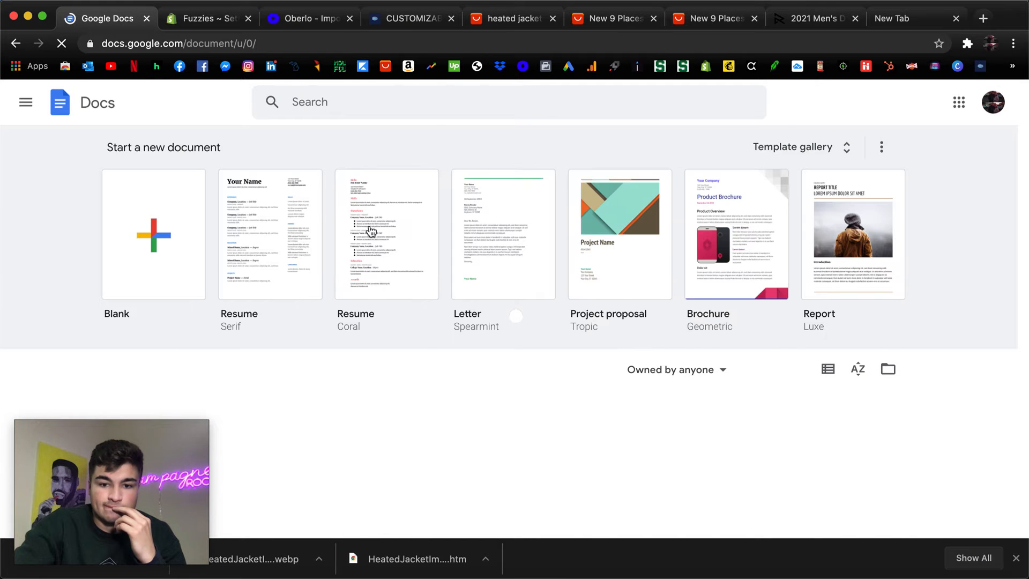
scroll(370, 231, "down", 3)
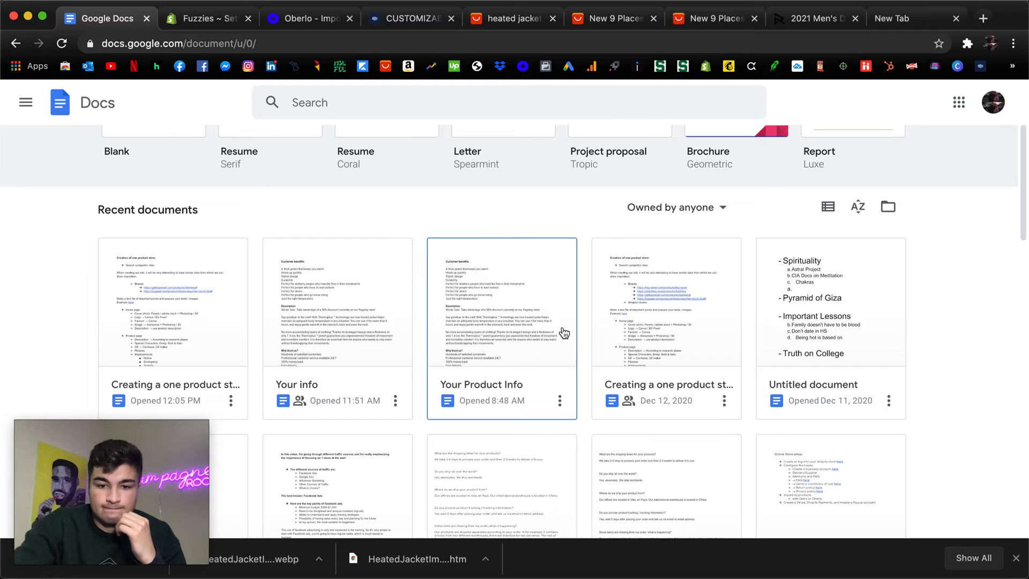
left_click(544, 328)
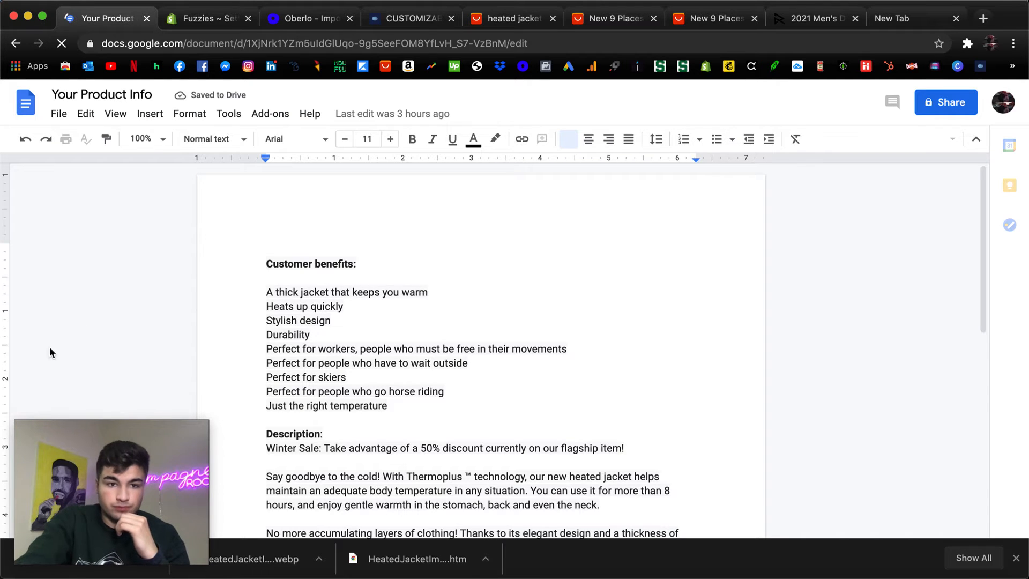
Replace "Thermoplus ™" with "FUZZIES" in the description's "Say goodbye to the cold!" paragraph of Your Product Info.
left_click(320, 18)
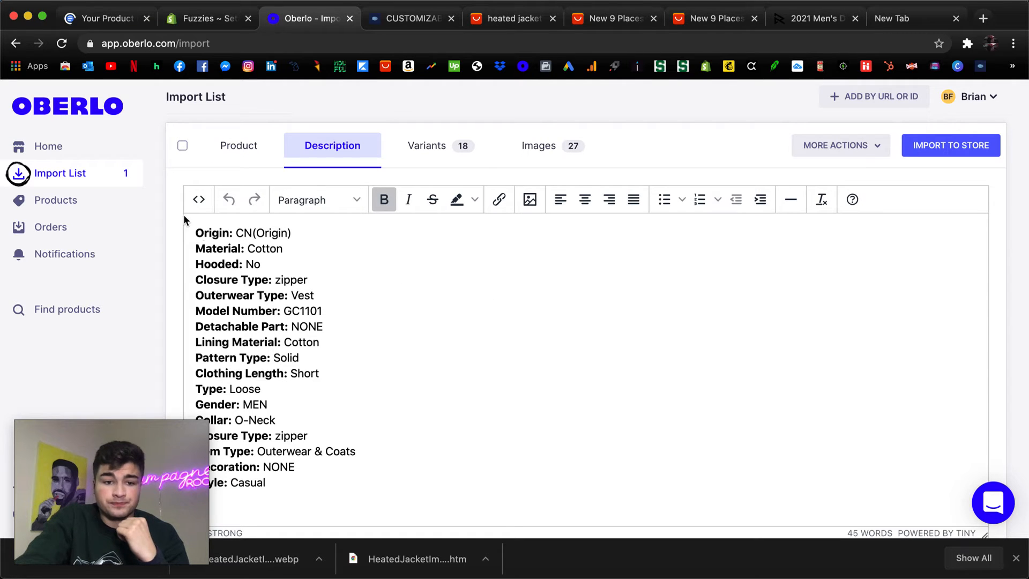
left_click(102, 20)
scroll(311, 322, "down", 5)
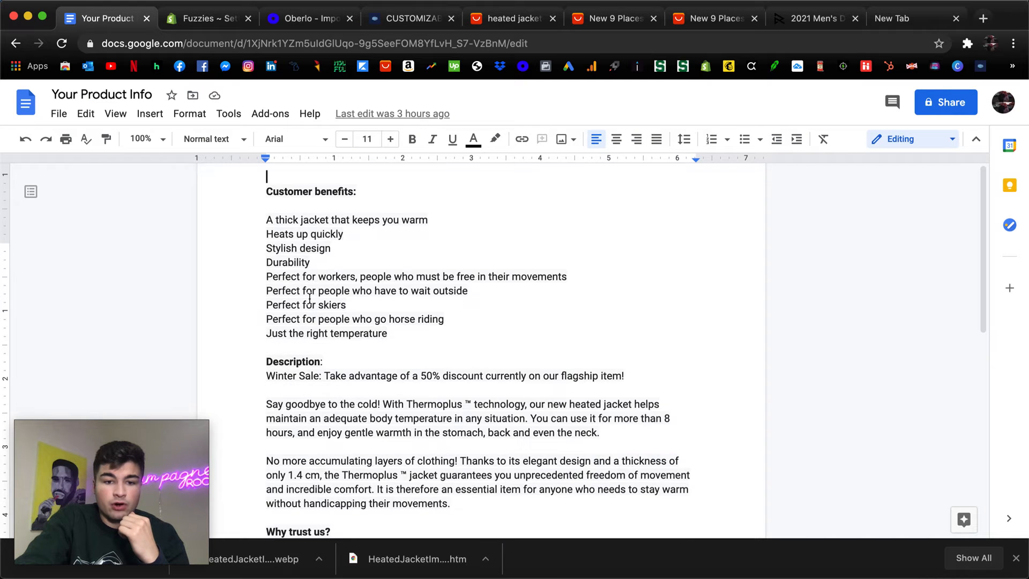
scroll(300, 289, "up", 5)
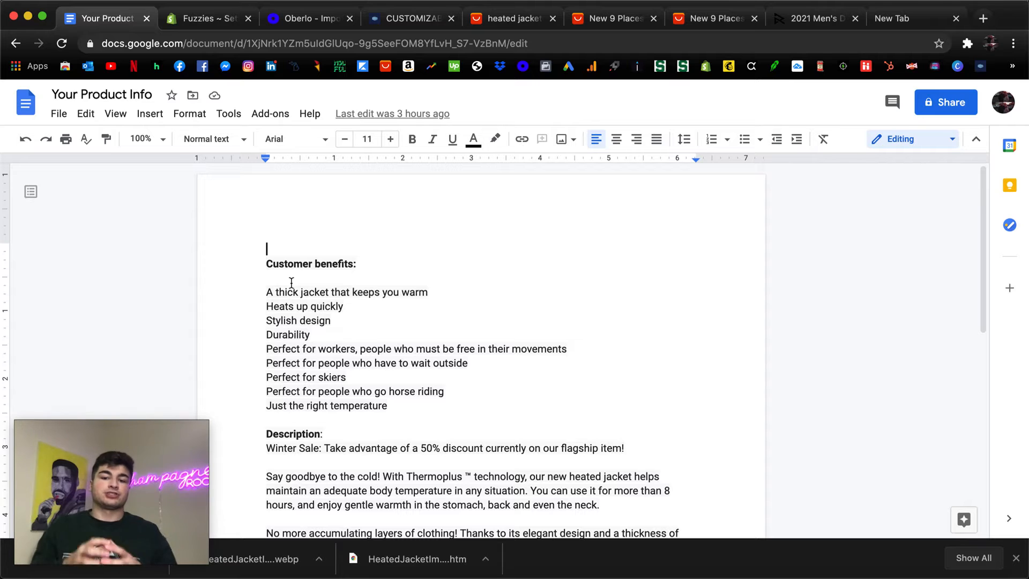
scroll(291, 330, "down", 5)
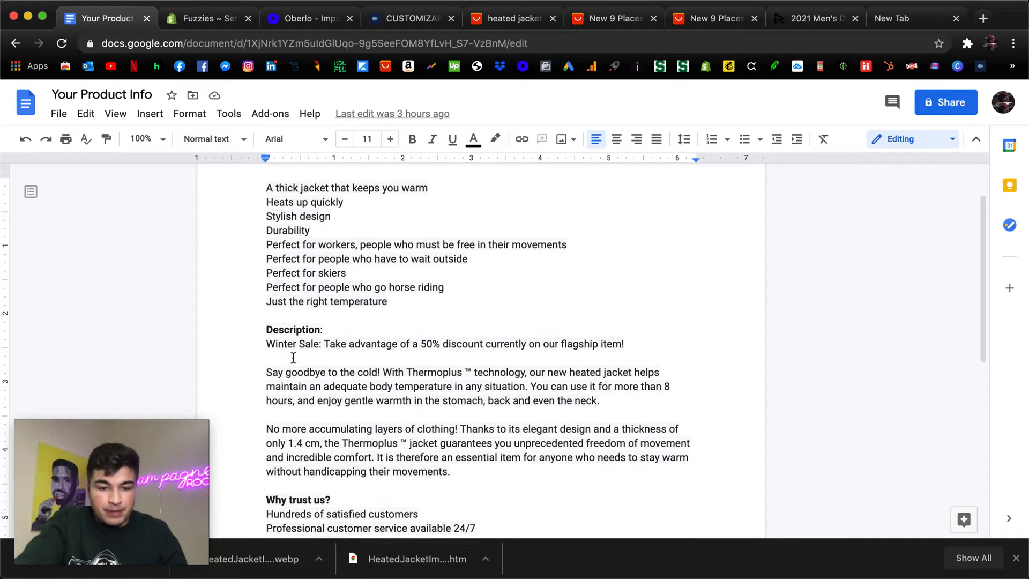
left_click(268, 262)
left_click_drag(265, 247, 459, 385)
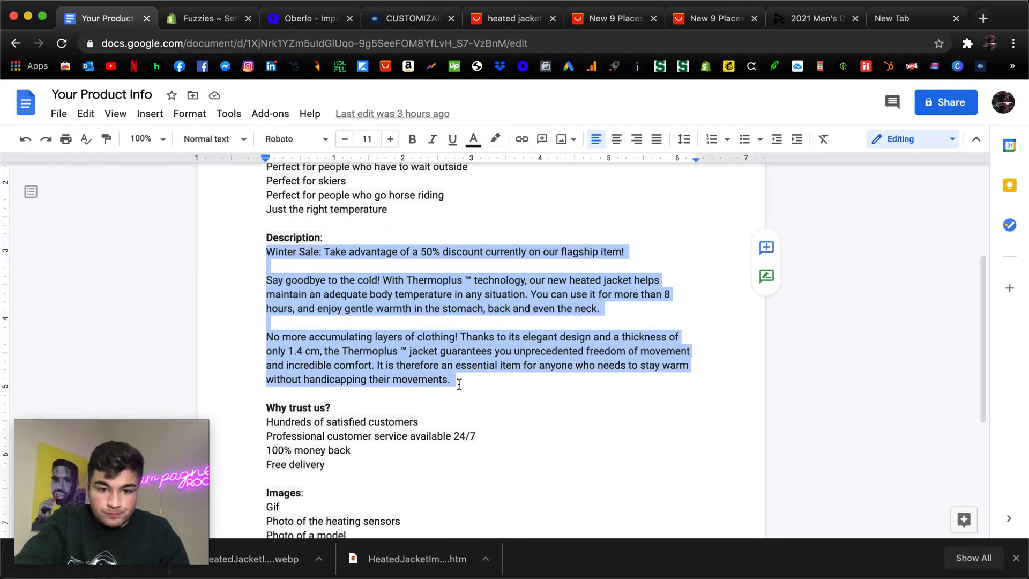
left_click(414, 290)
left_click_drag(407, 280, 470, 283)
type("FUZZIES")
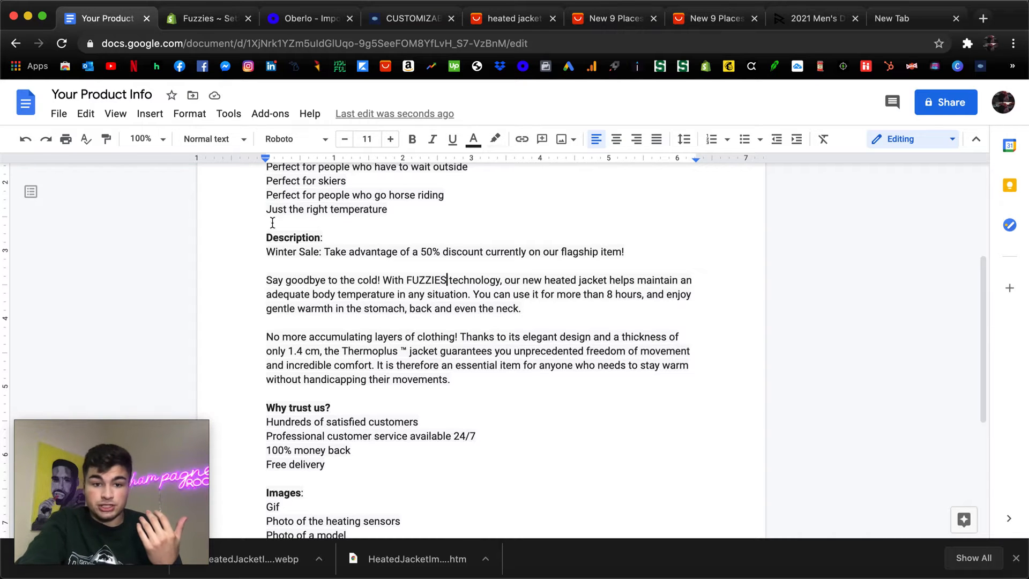
Copy the Your Product Info text from "Customer benefits" through the "Why trust us?" section, leaving out the Images list.
scroll(274, 220, "up", 3)
scroll(266, 222, "down", 2)
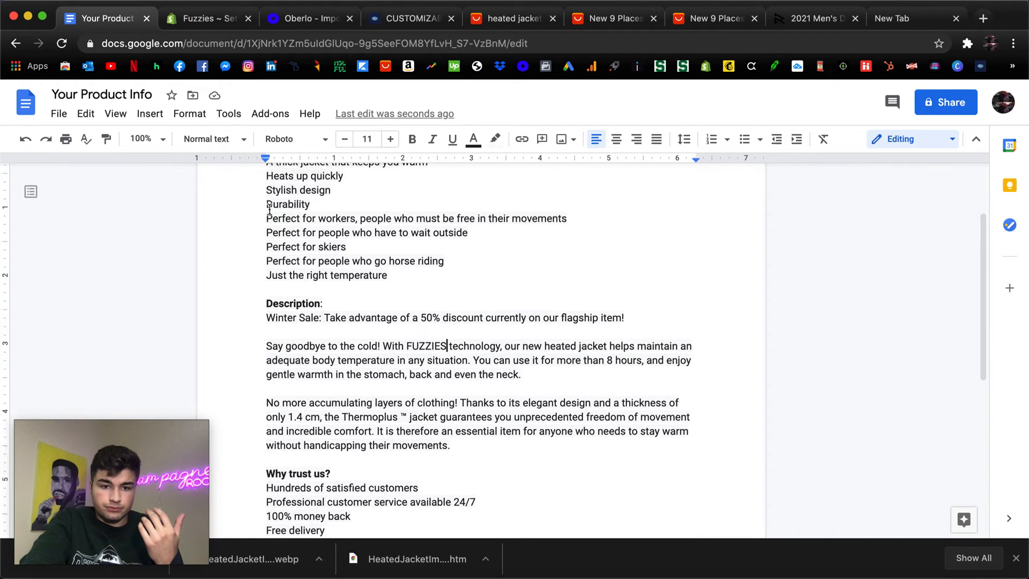
scroll(322, 407, "down", 5)
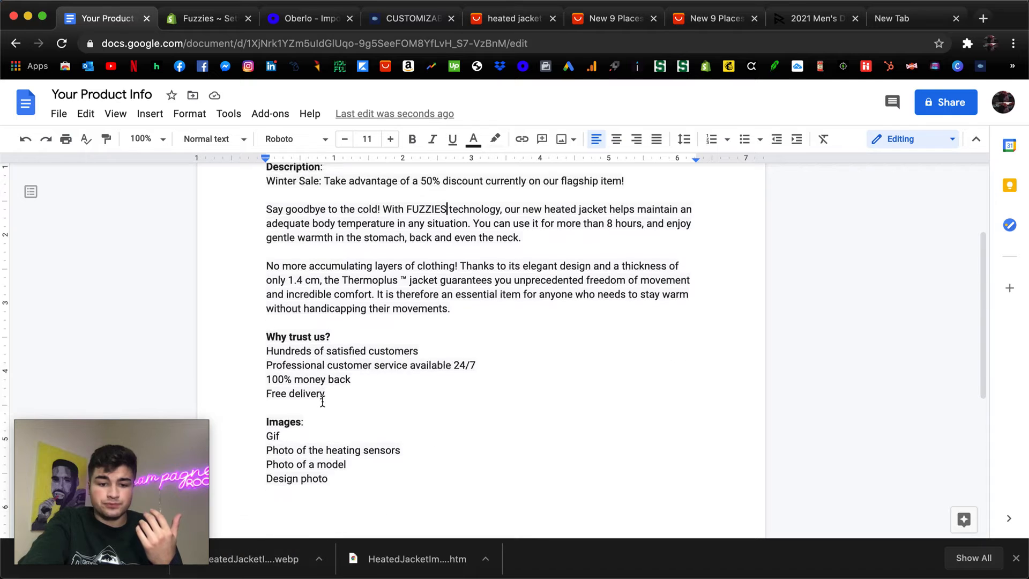
scroll(268, 444, "up", 3)
scroll(265, 322, "up", 4)
left_click_drag(265, 255, 370, 439)
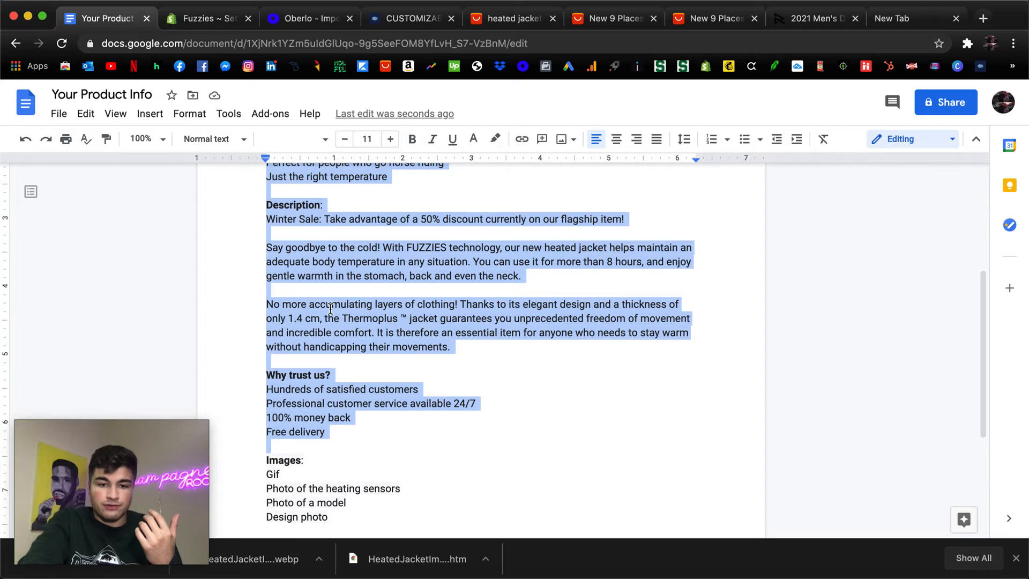
right_click(325, 285)
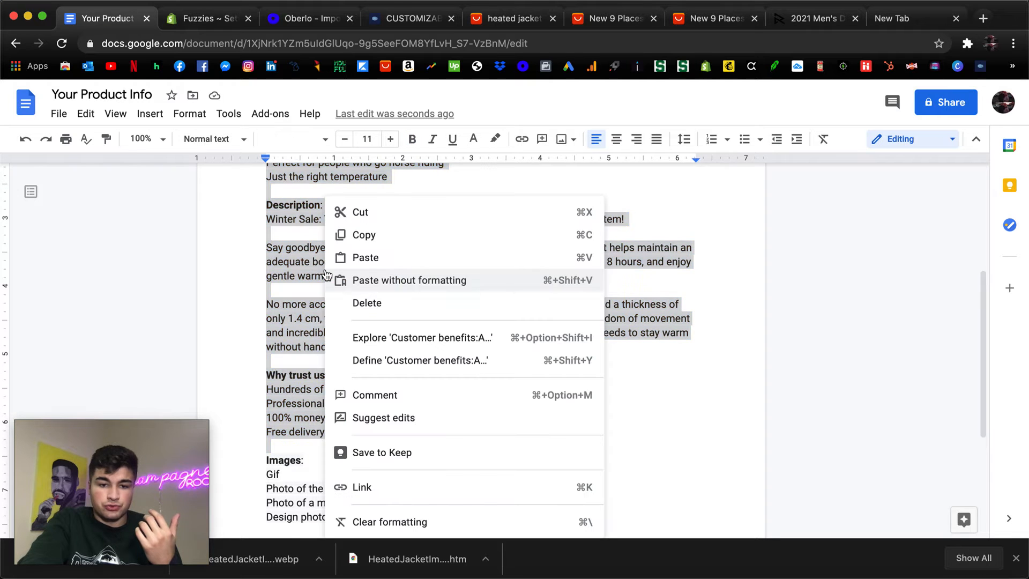
left_click(377, 241)
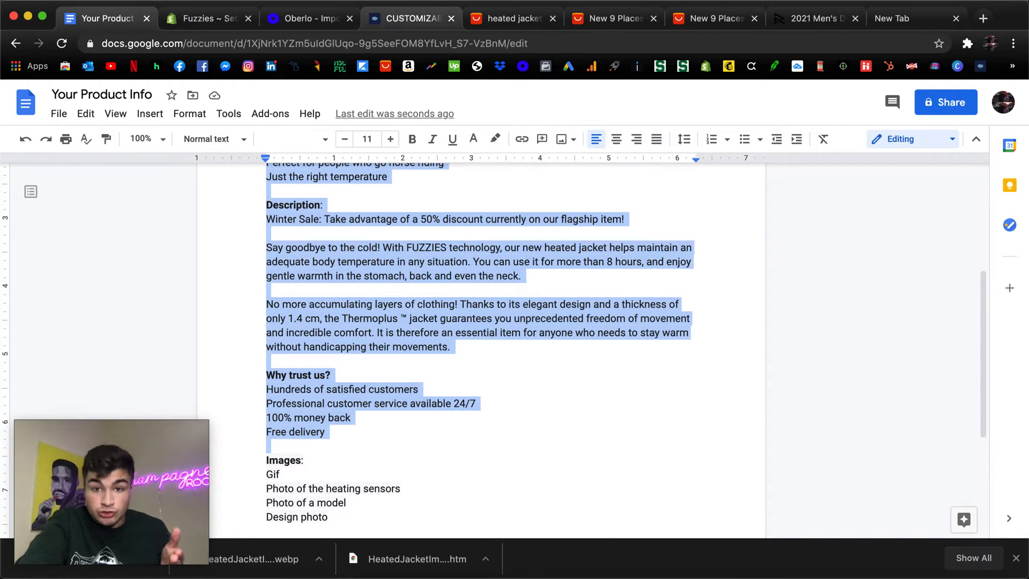
Switch to Oberlo and replace all the imported vest's description attributes with the copied product text.
left_click(275, 20)
left_click(325, 242)
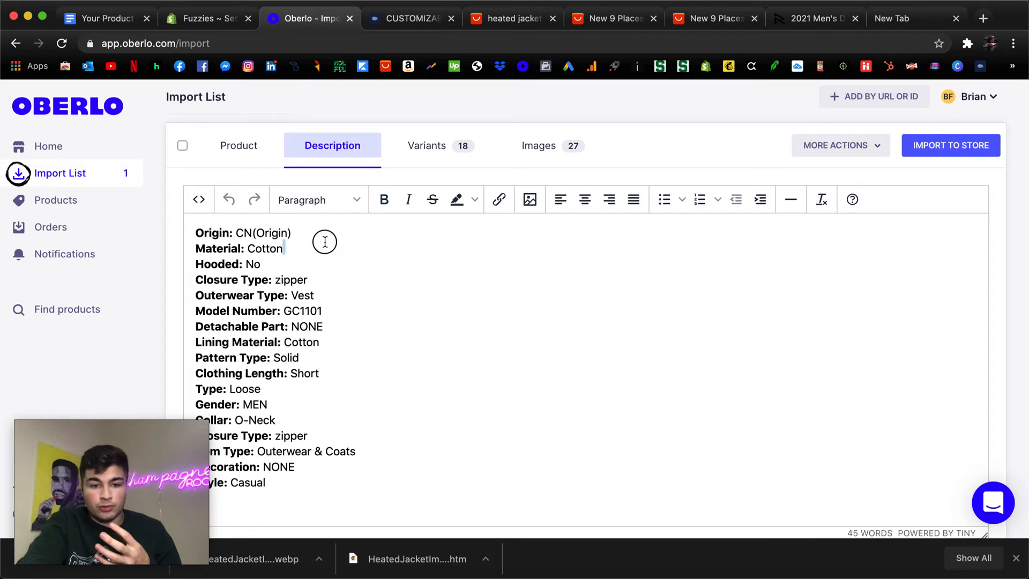
triple_click(325, 242)
left_click_drag(195, 229, 338, 487)
right_click(259, 278)
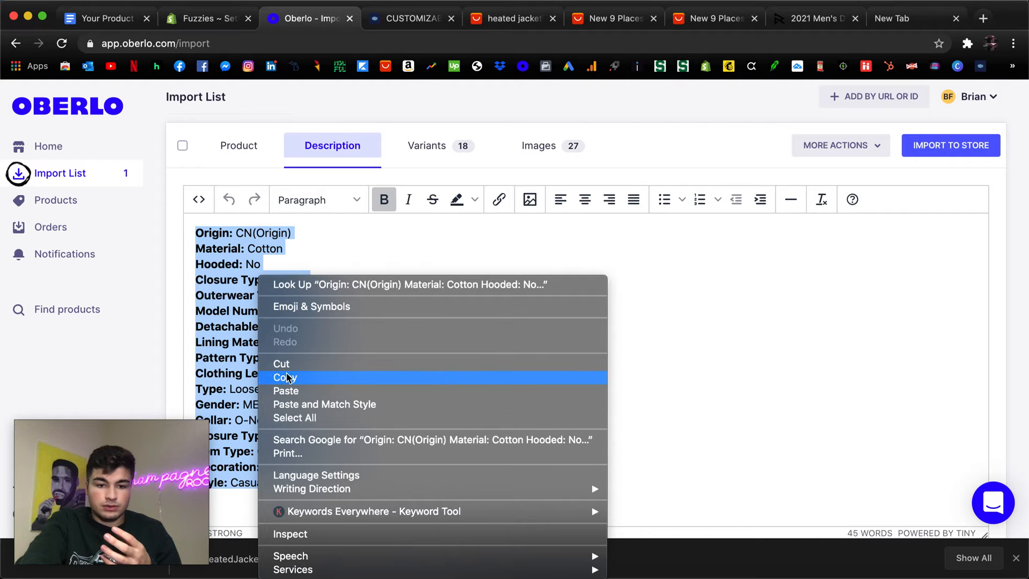
left_click(287, 391)
scroll(280, 285, "up", 10)
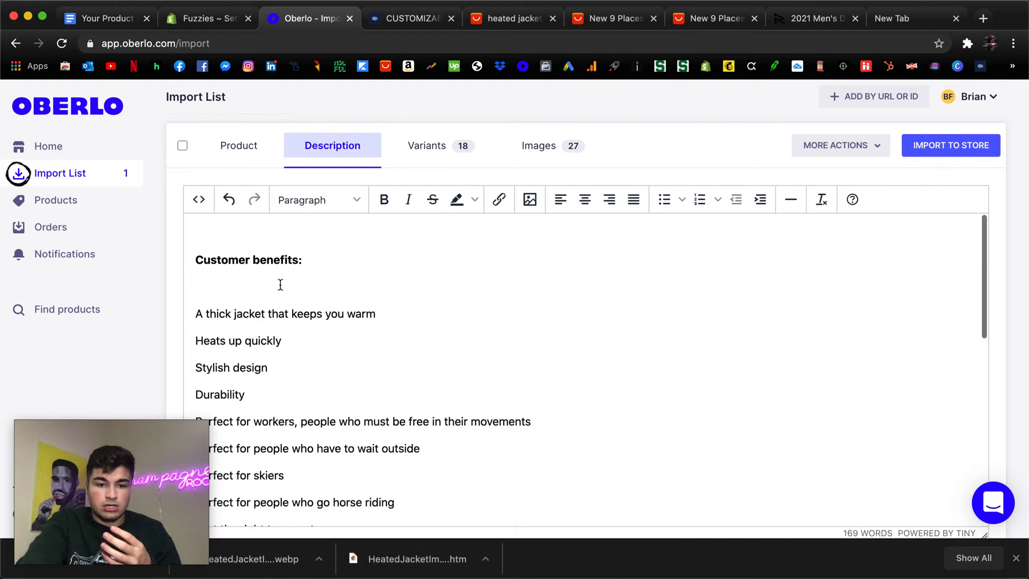
Open the imported vest's variants and examine which colors and sizes are included for import.
left_click(201, 281)
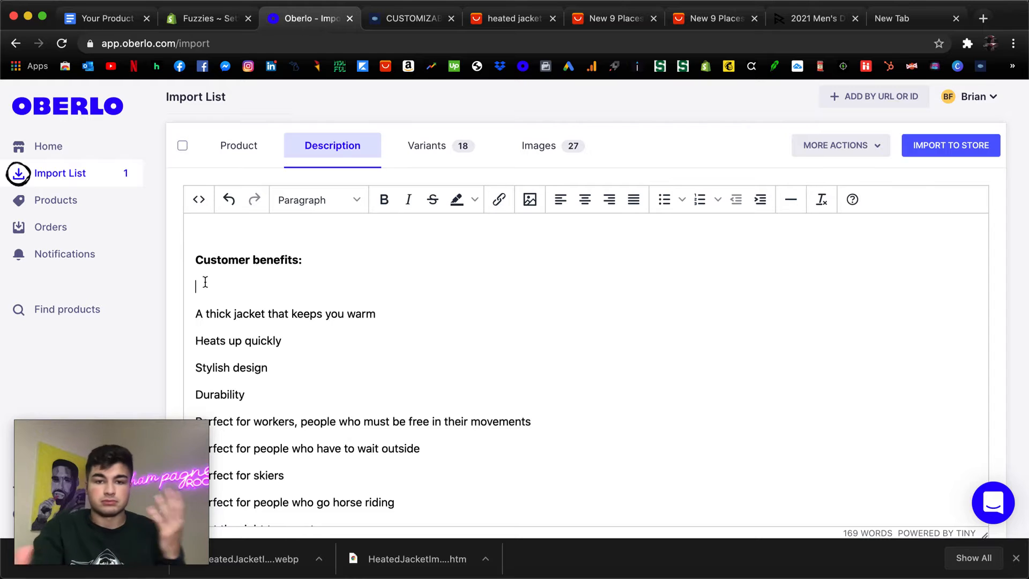
scroll(205, 283, "up", 3)
scroll(296, 321, "down", 1)
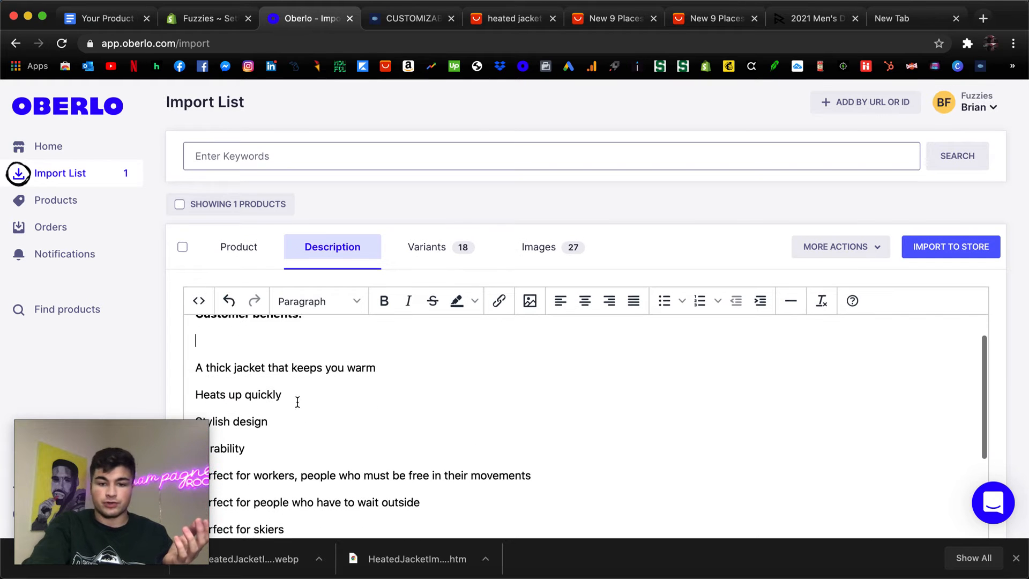
left_click(430, 248)
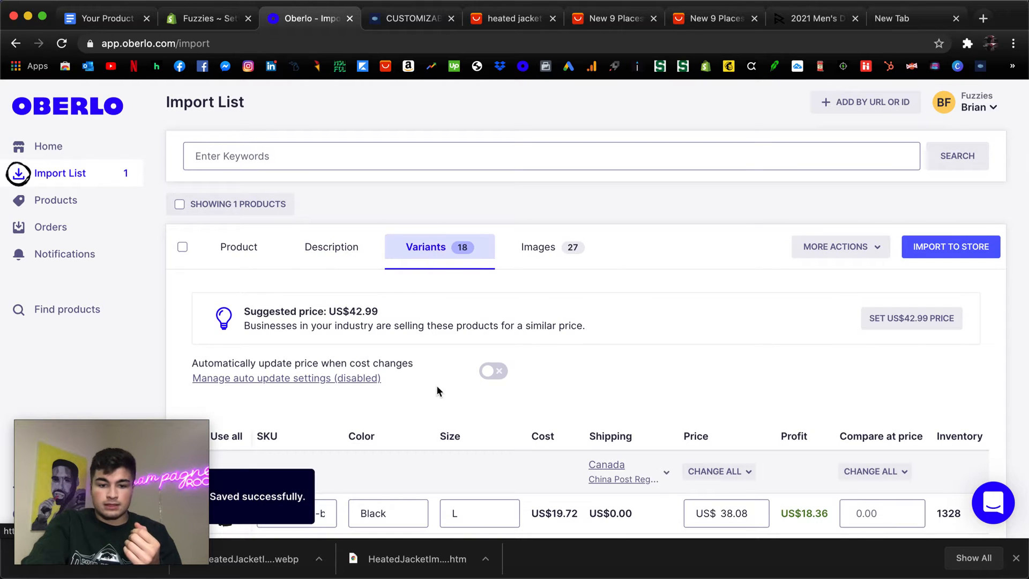
scroll(441, 374, "down", 4)
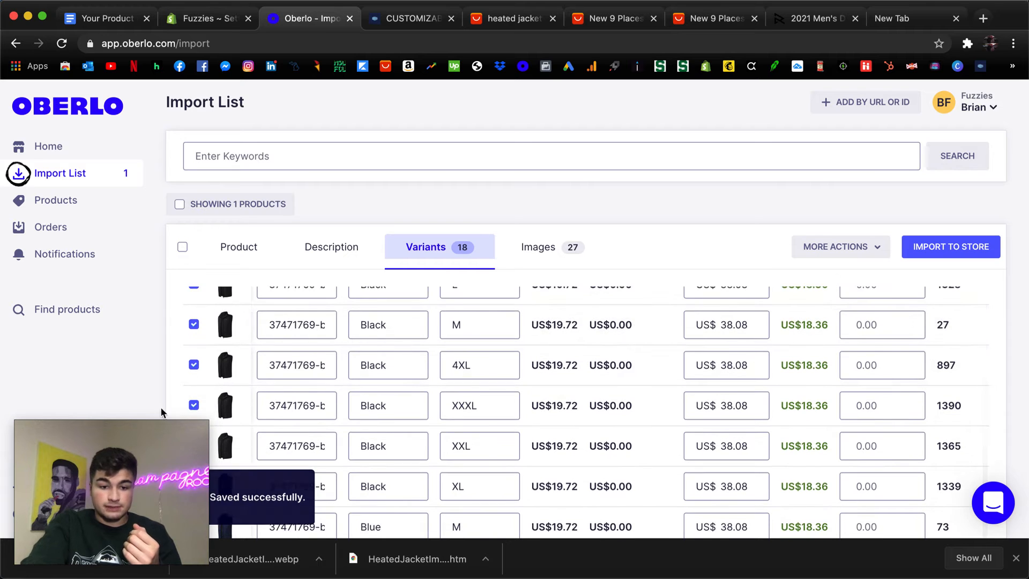
scroll(333, 368, "down", 4)
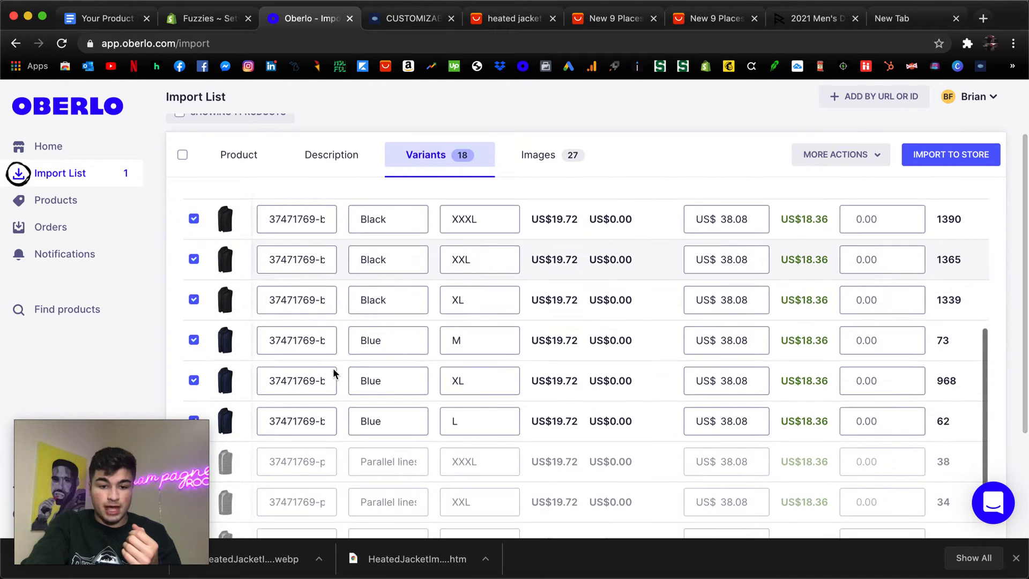
scroll(223, 346, "down", 6)
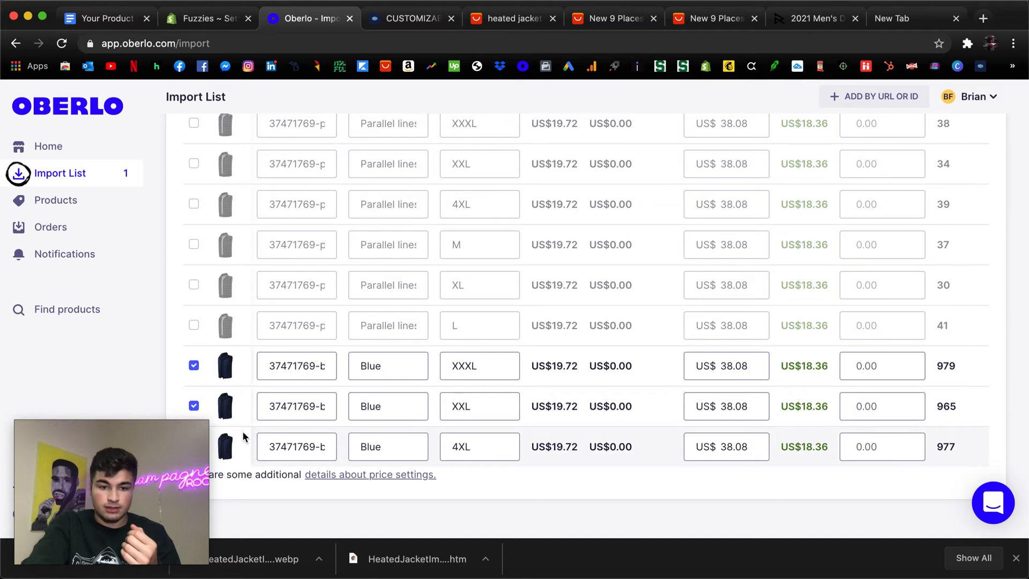
scroll(249, 413, "up", 10)
scroll(358, 351, "down", 5)
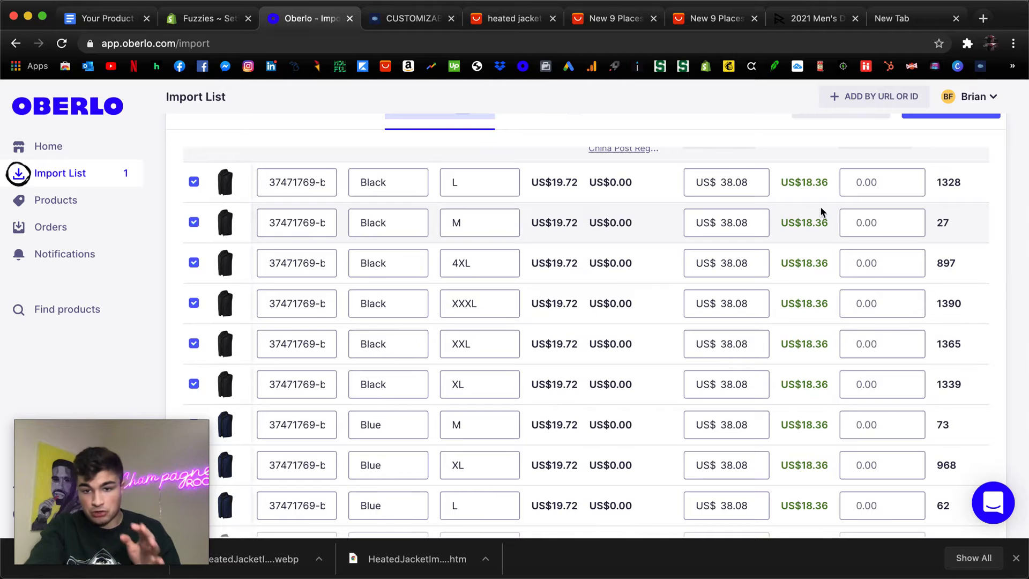
Examine the vest variants' cost, price and profit columns together with Oberlo's suggested price.
scroll(616, 166, "up", 3)
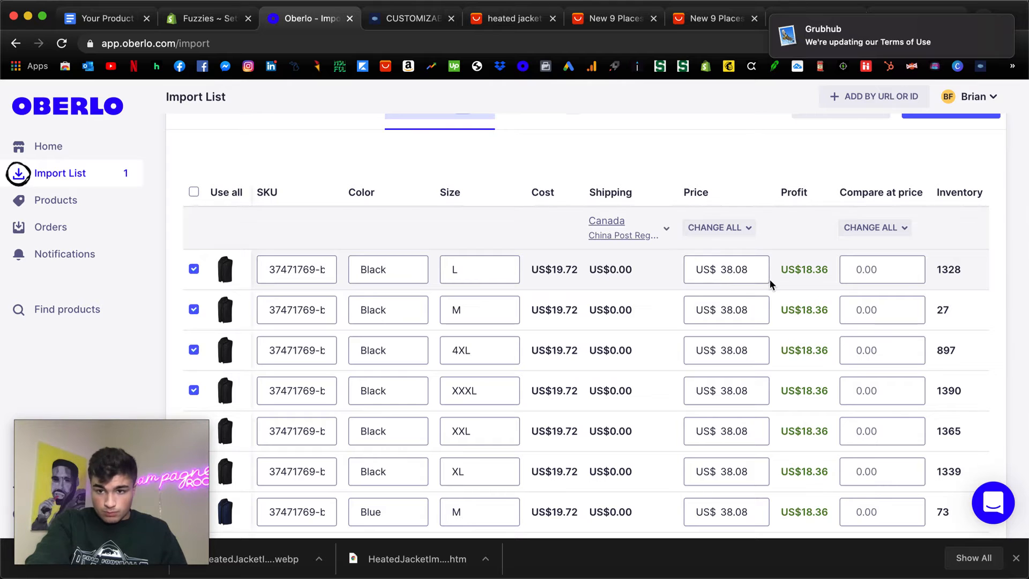
scroll(750, 257, "down", 1)
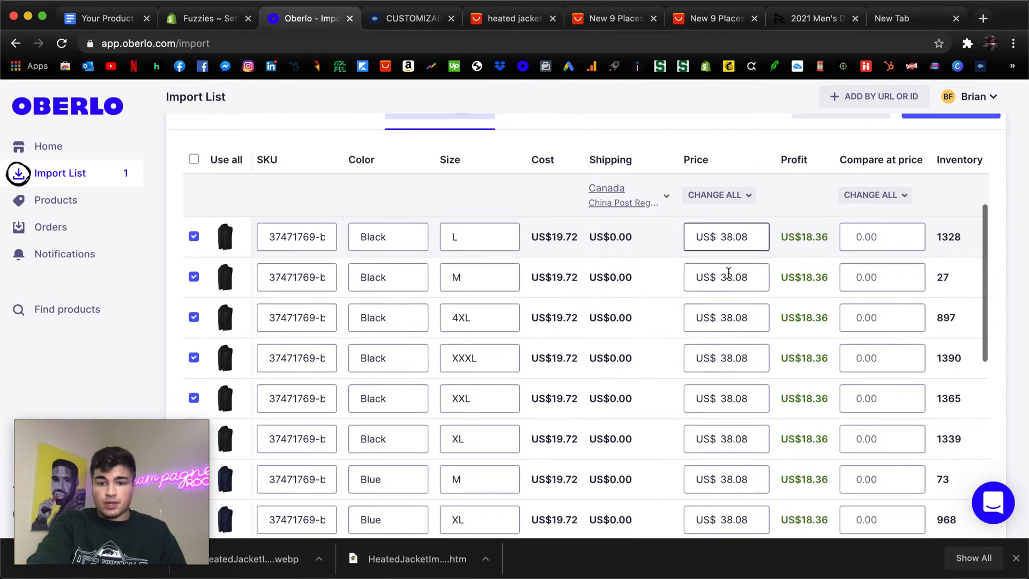
scroll(728, 272, "up", 3)
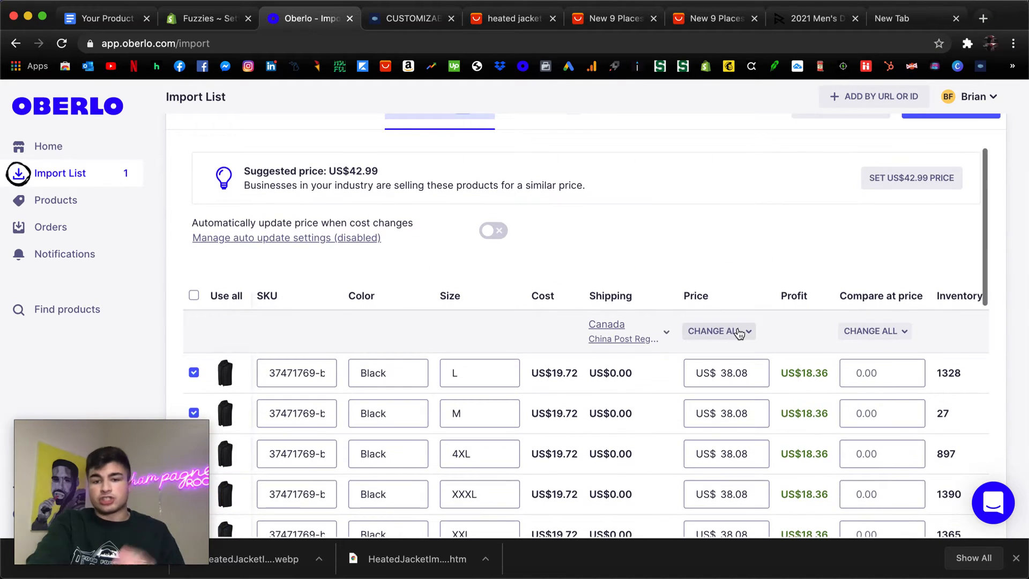
scroll(740, 332, "down", 1)
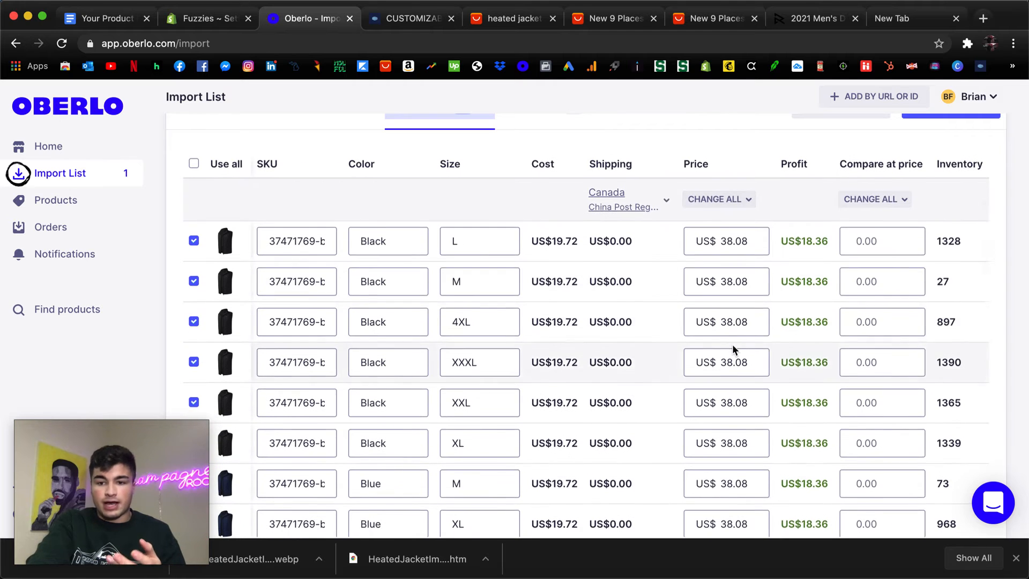
scroll(737, 329, "down", 10)
scroll(731, 340, "up", 15)
scroll(734, 343, "up", 5)
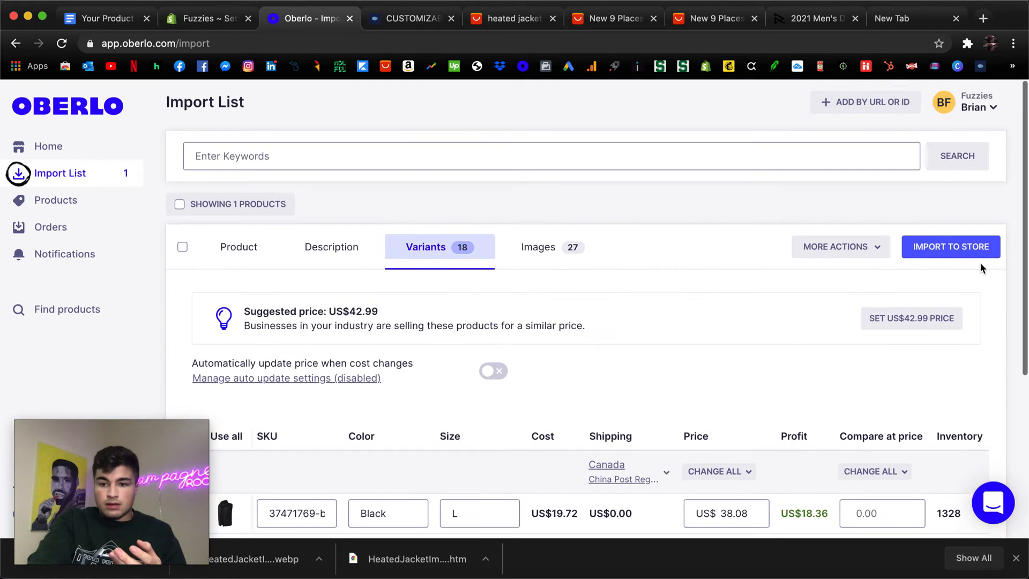
Review the vest's selected product images and import the product to the Shopify store.
scroll(459, 242, "down", 3)
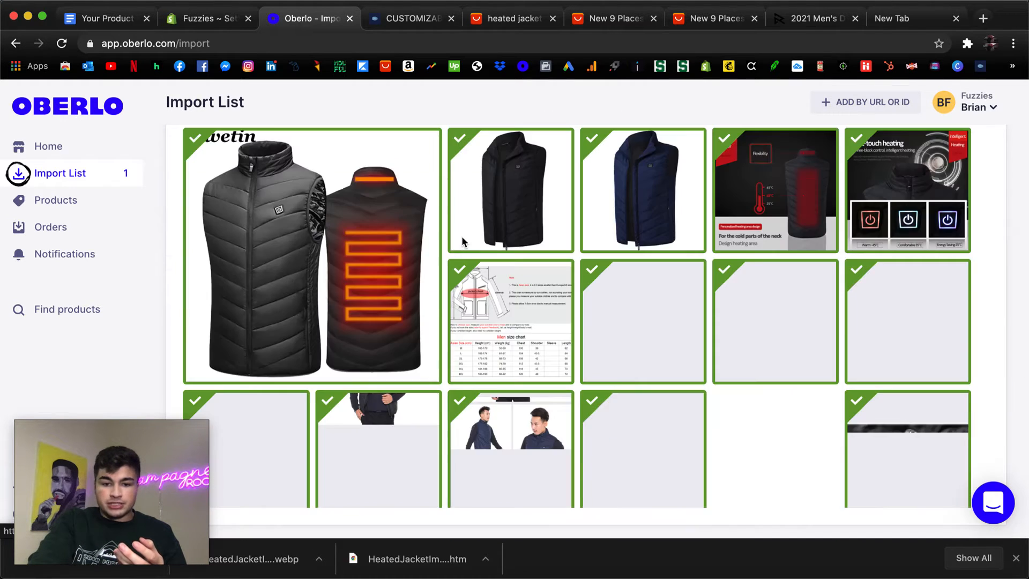
scroll(485, 228, "down", 5)
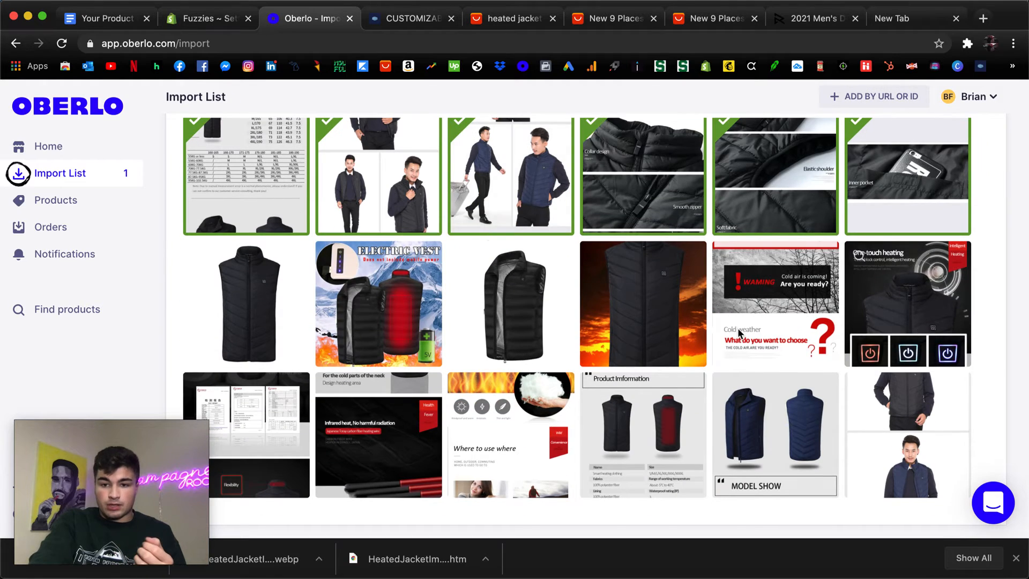
scroll(738, 327, "up", 8)
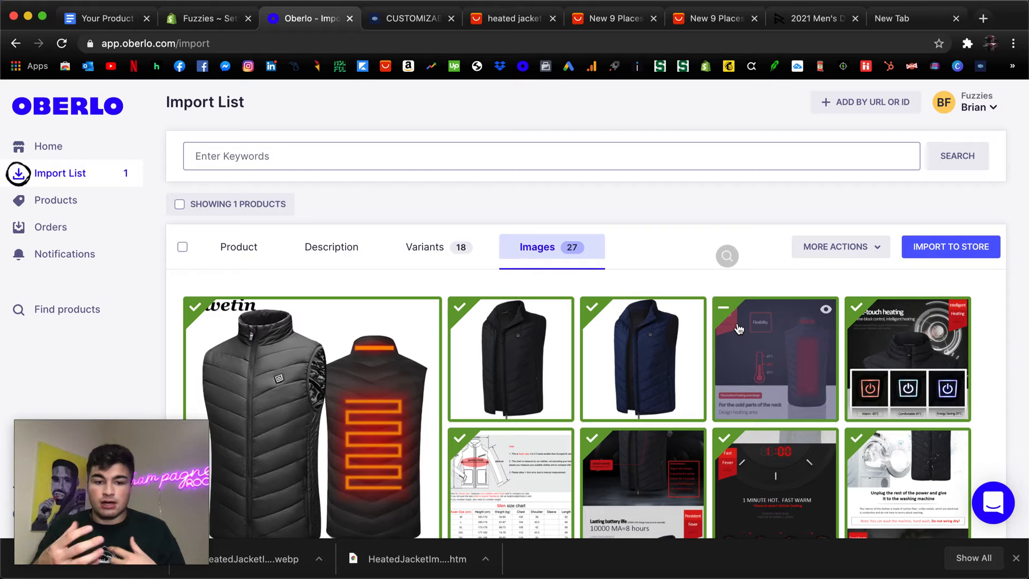
scroll(738, 329, "down", 10)
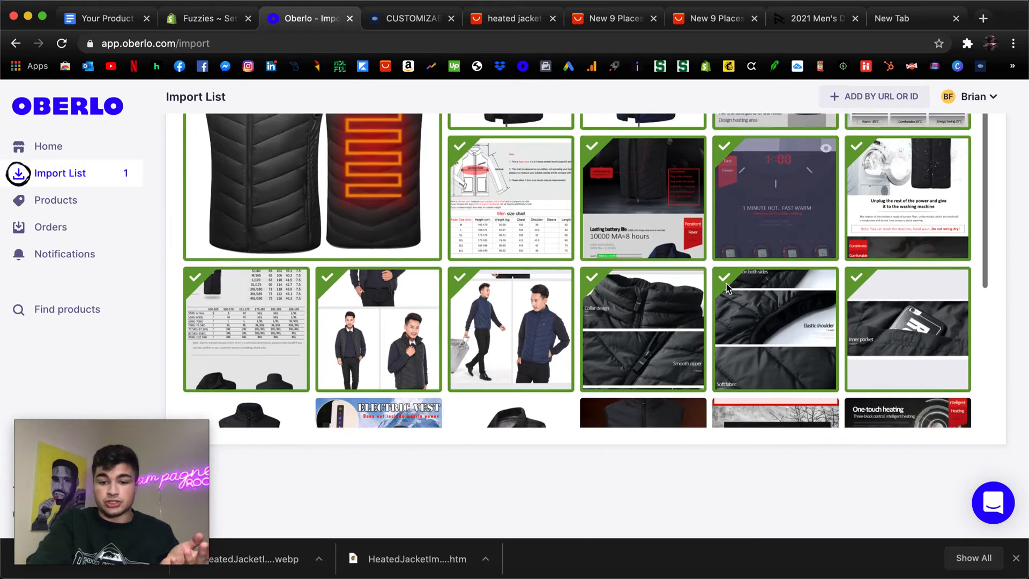
scroll(727, 284, "down", 1)
scroll(727, 285, "up", 6)
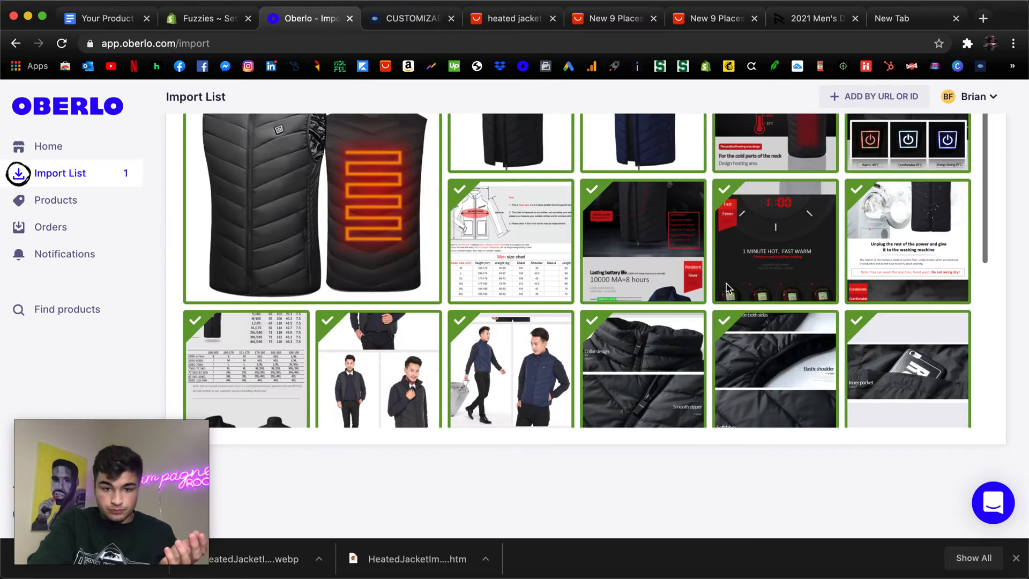
scroll(734, 313, "up", 4)
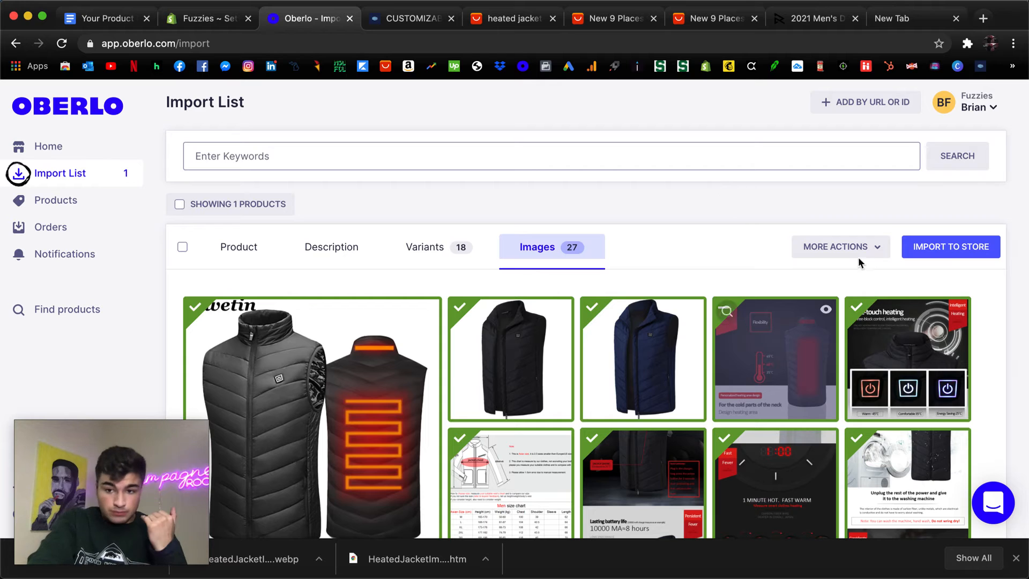
left_click(951, 237)
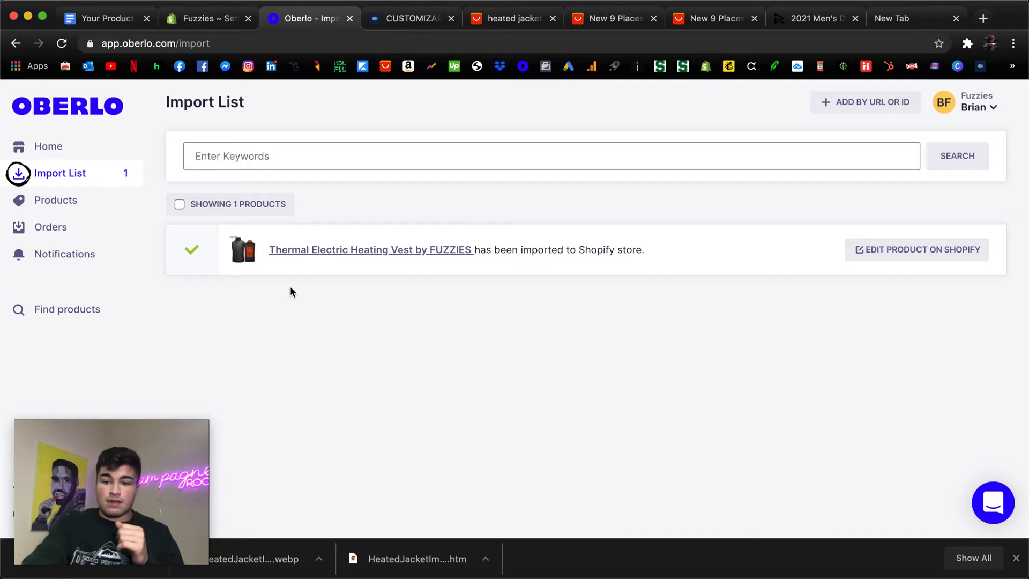
Open the imported Thermal Electric Heating Vest by FUZZIES for editing in Shopify and review its media and variants.
left_click(909, 260)
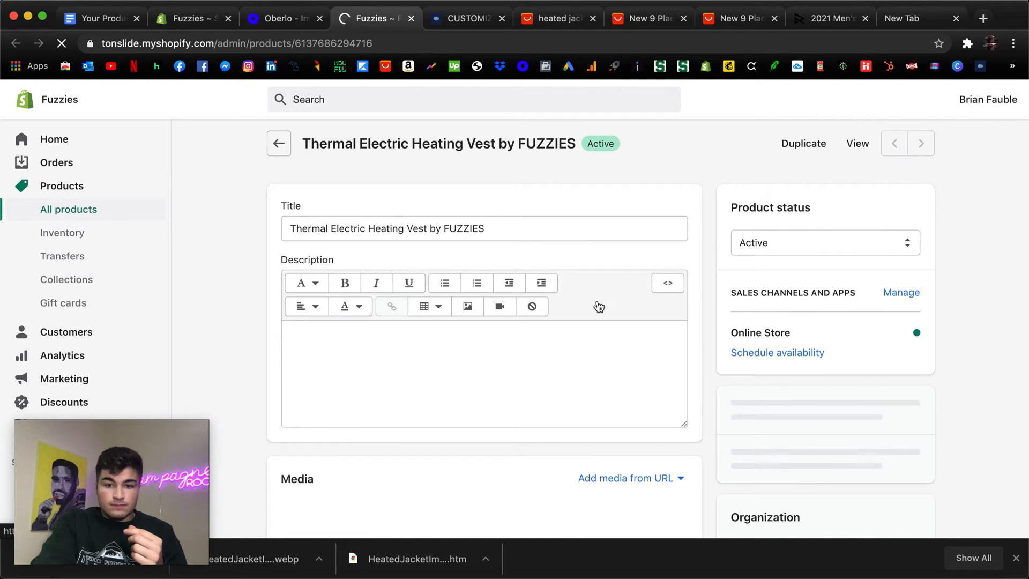
scroll(598, 307, "down", 3)
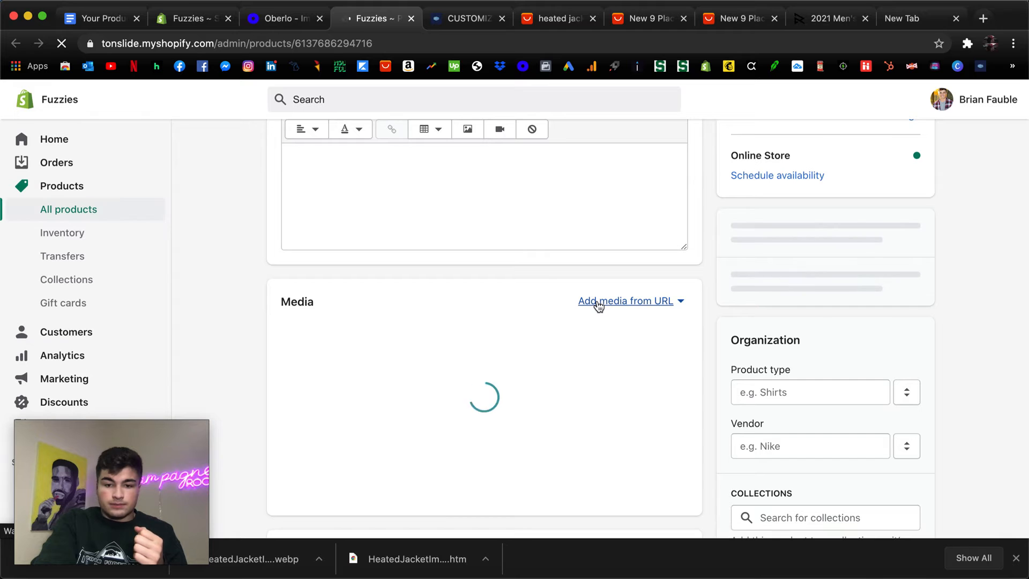
scroll(532, 303, "down", 2)
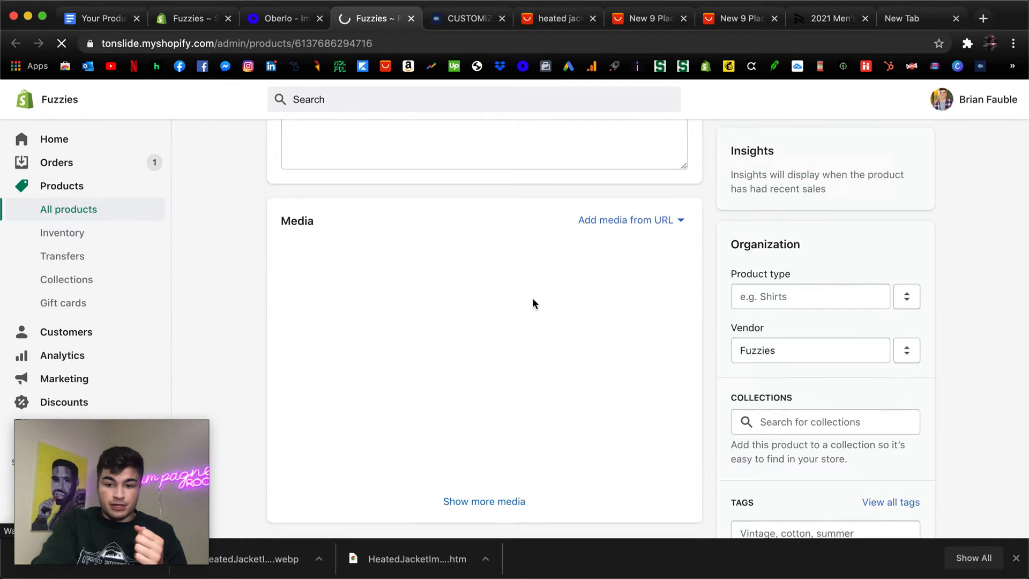
scroll(532, 301, "down", 7)
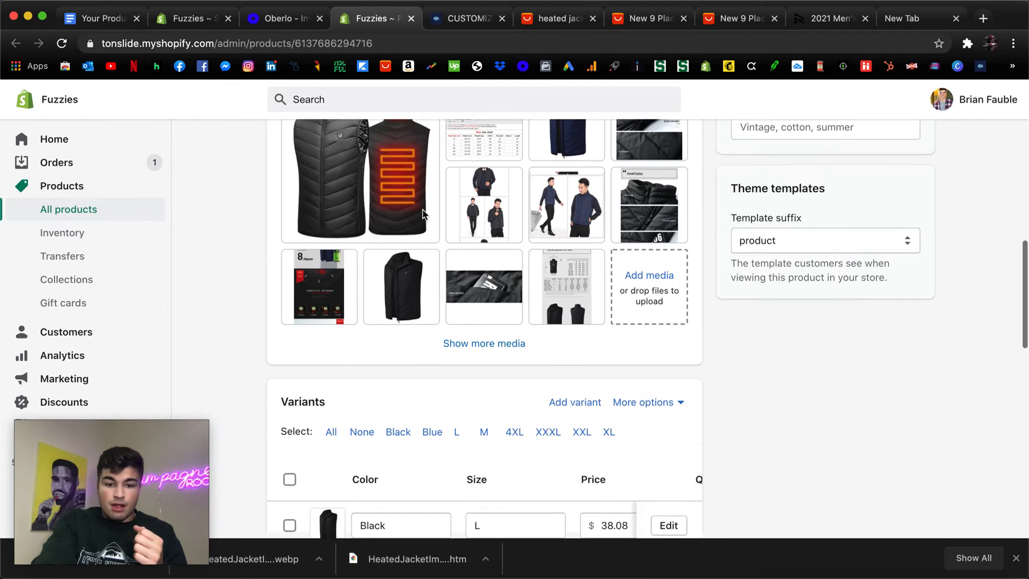
scroll(464, 263, "down", 6)
scroll(465, 262, "down", 7)
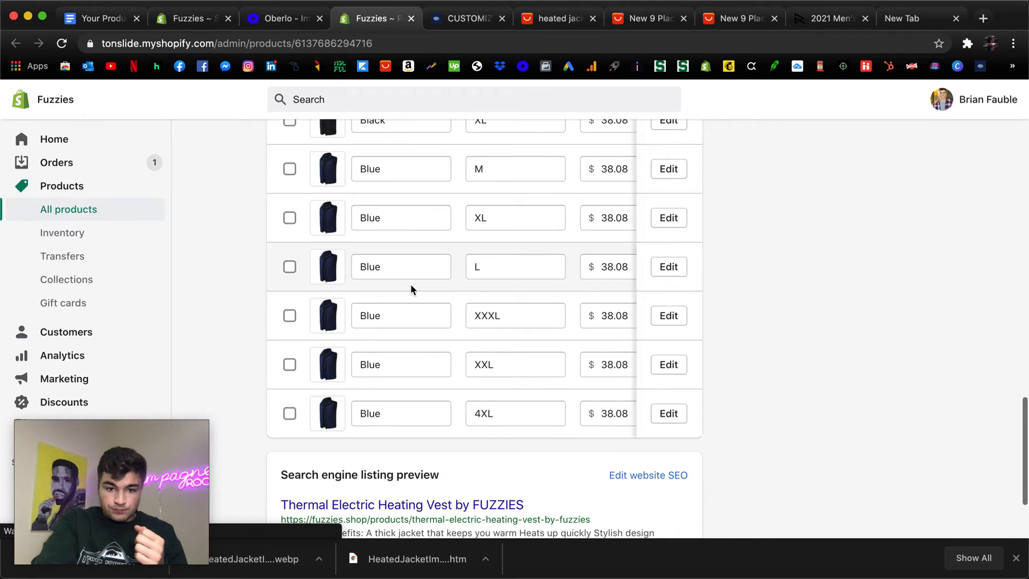
scroll(411, 290, "up", 8)
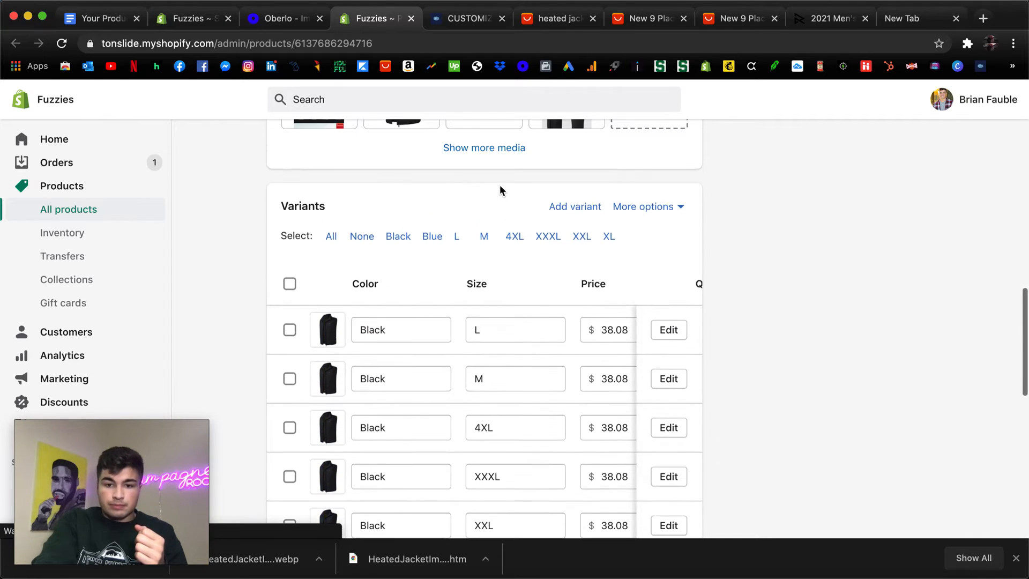
Examine the price, quantity and SKU columns of the vest's variants in Shopify.
scroll(554, 434, "right", 3)
scroll(554, 434, "down", 7)
scroll(555, 435, "down", 2)
scroll(555, 435, "up", 7)
scroll(514, 264, "up", 1)
scroll(513, 263, "right", 3)
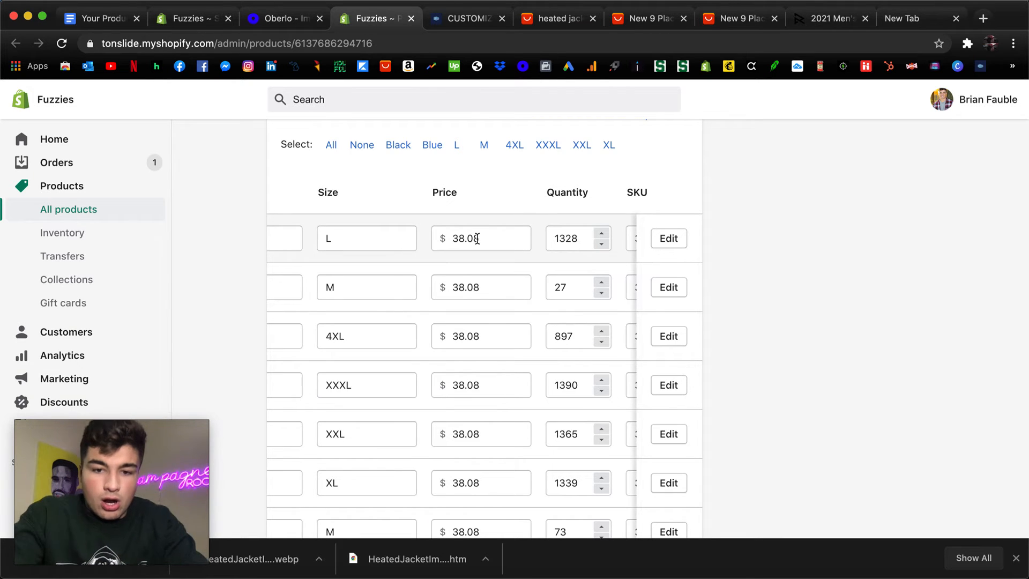
double_click(477, 239)
scroll(505, 240, "right", 3)
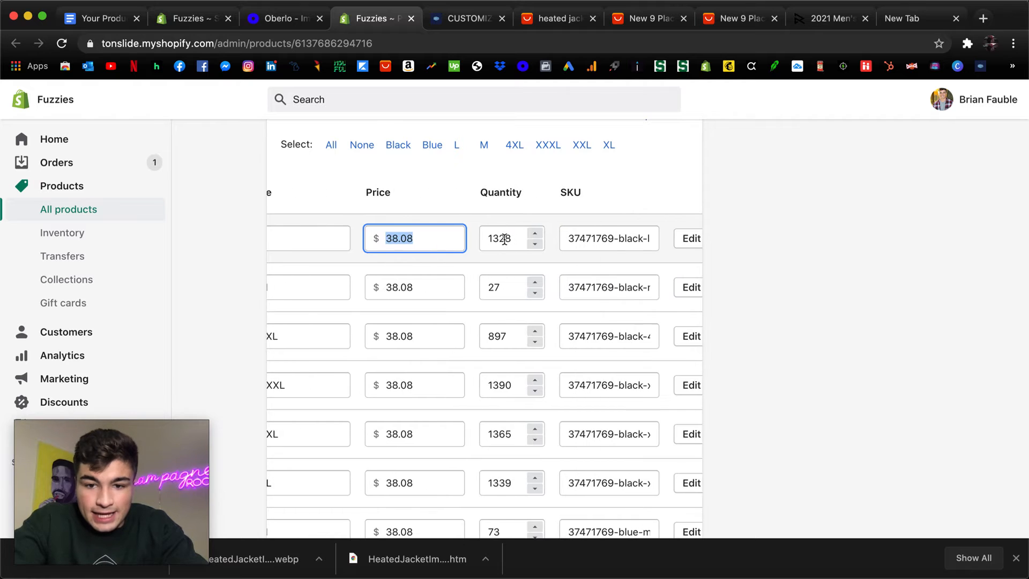
scroll(504, 240, "left", 5)
scroll(504, 240, "right", 3)
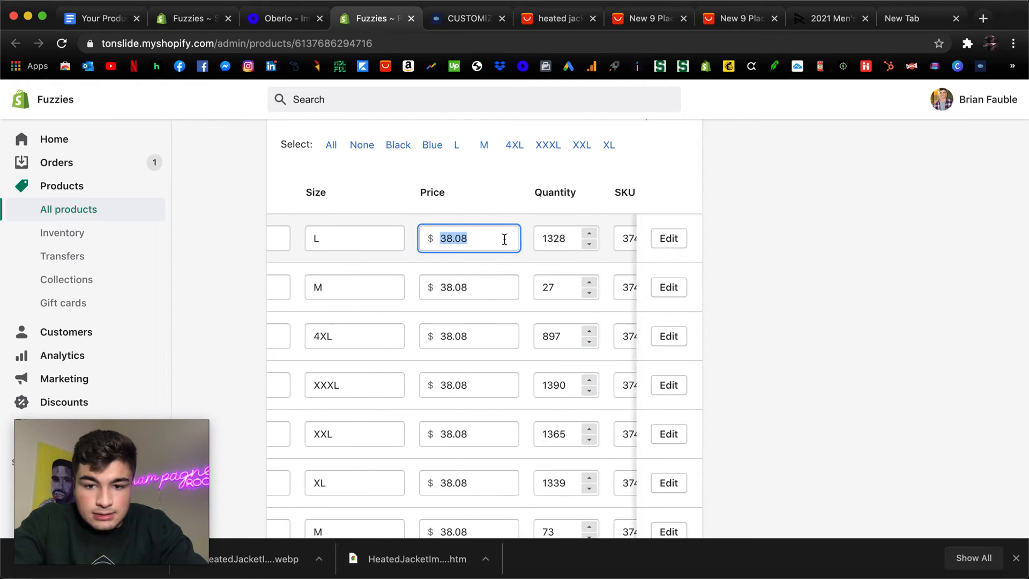
left_click(776, 246)
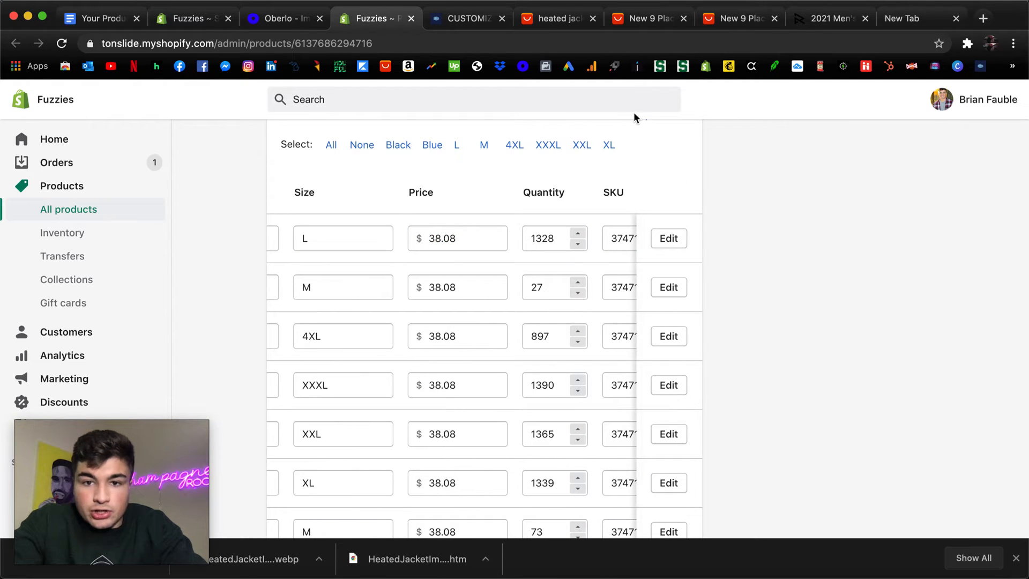
Check the open AliExpress heated jacket results, vest listings and the Fuzzies blanket page, ending at Oberlo's import list.
left_click(562, 21)
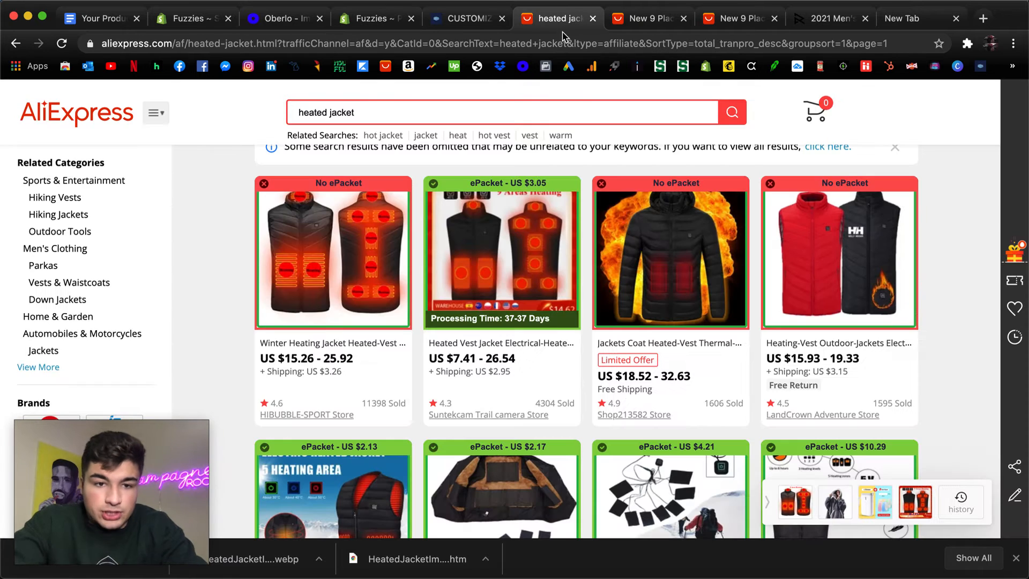
mouse_move(333, 289)
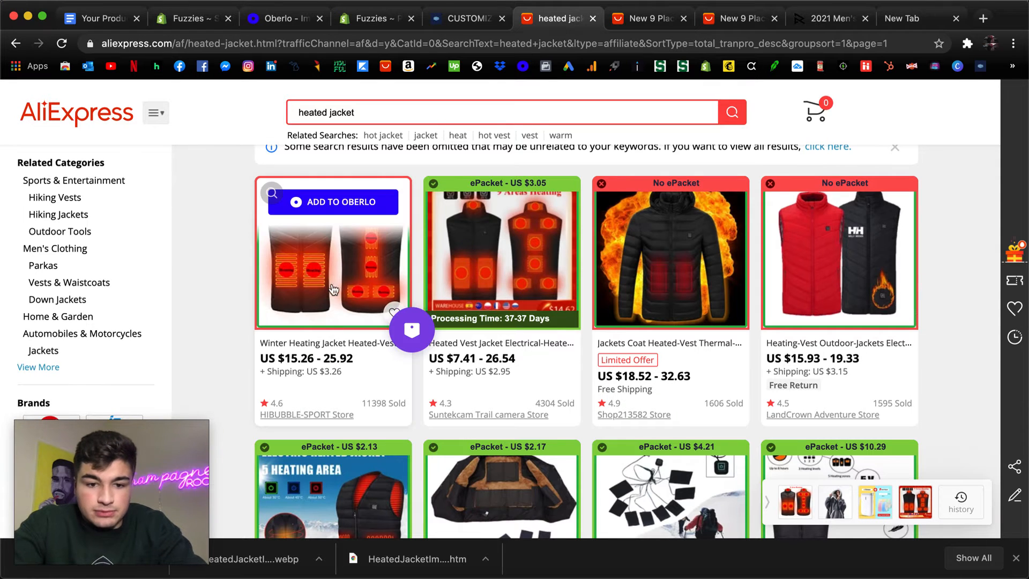
left_click(658, 20)
scroll(524, 322, "up", 15)
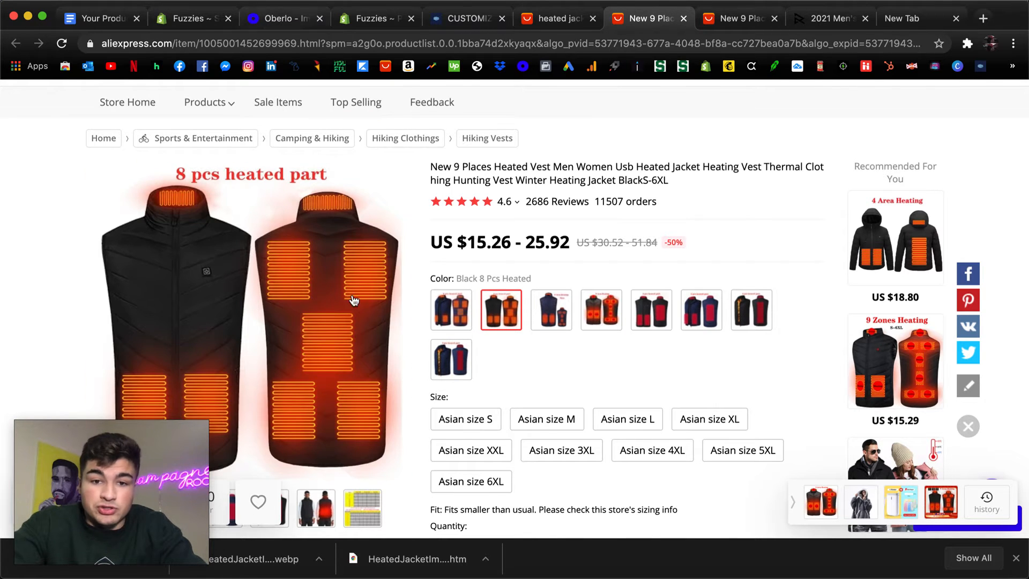
left_click(742, 22)
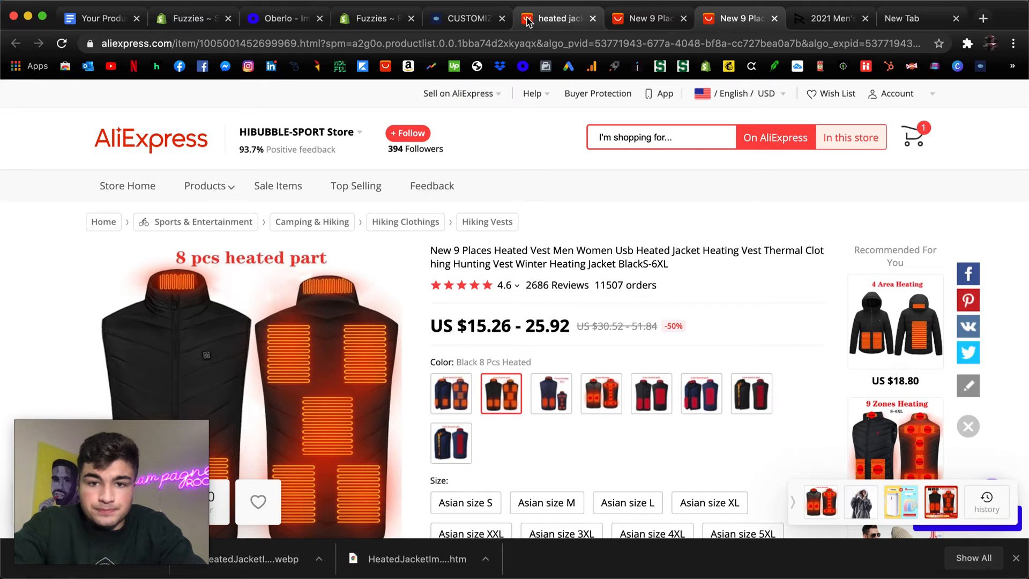
left_click(558, 20)
left_click(458, 21)
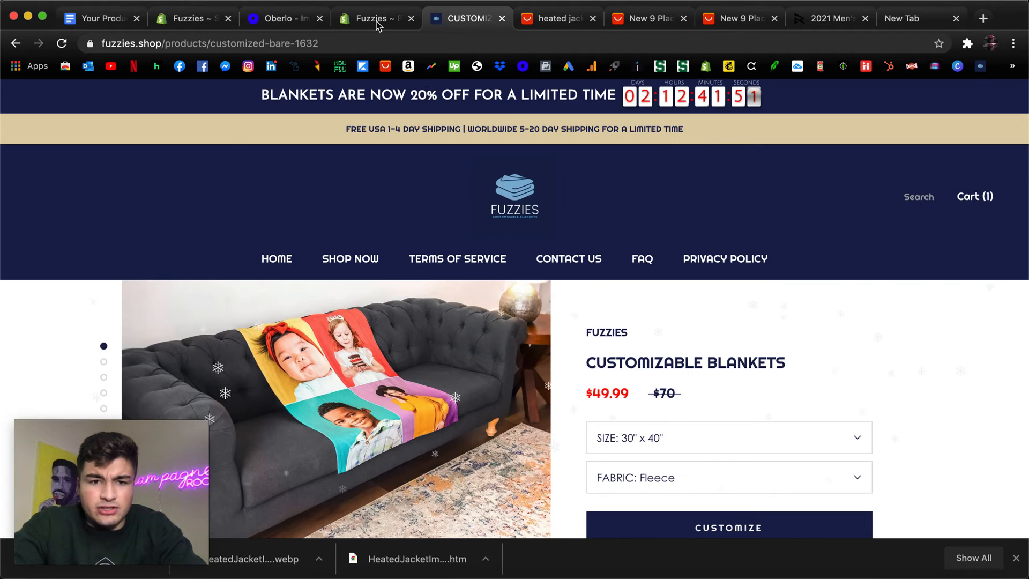
left_click(282, 20)
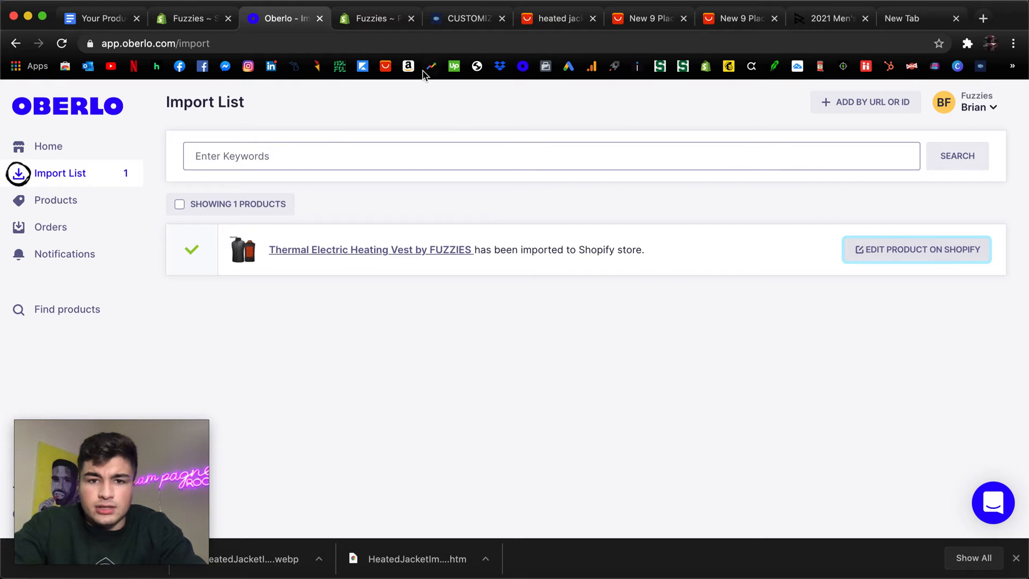
Return to the vest's Shopify product page, set the black L variant's price to 37.99 and copy that value.
left_click(369, 18)
scroll(533, 284, "down", 2)
scroll(534, 289, "down", 8)
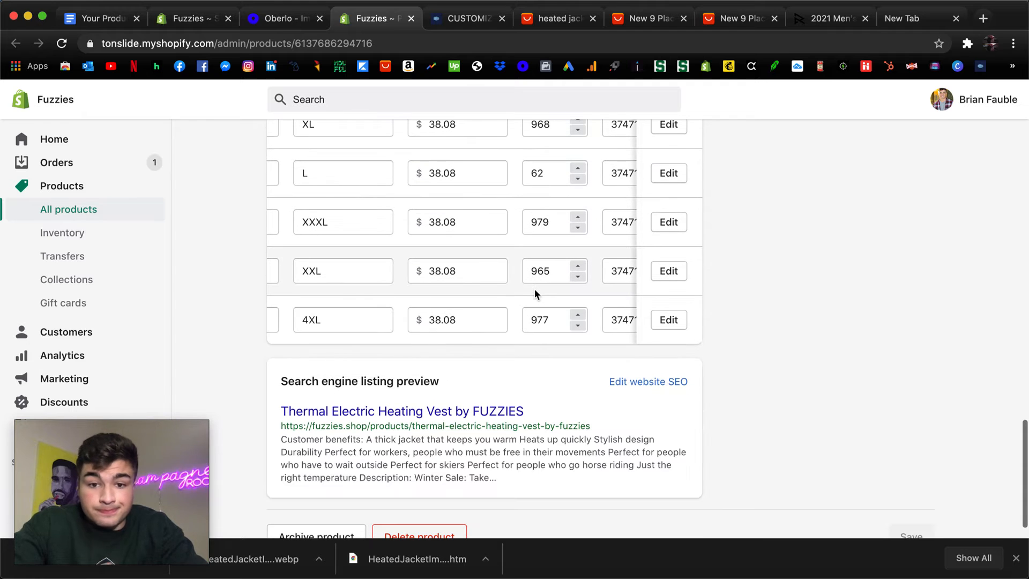
scroll(574, 163, "up", 15)
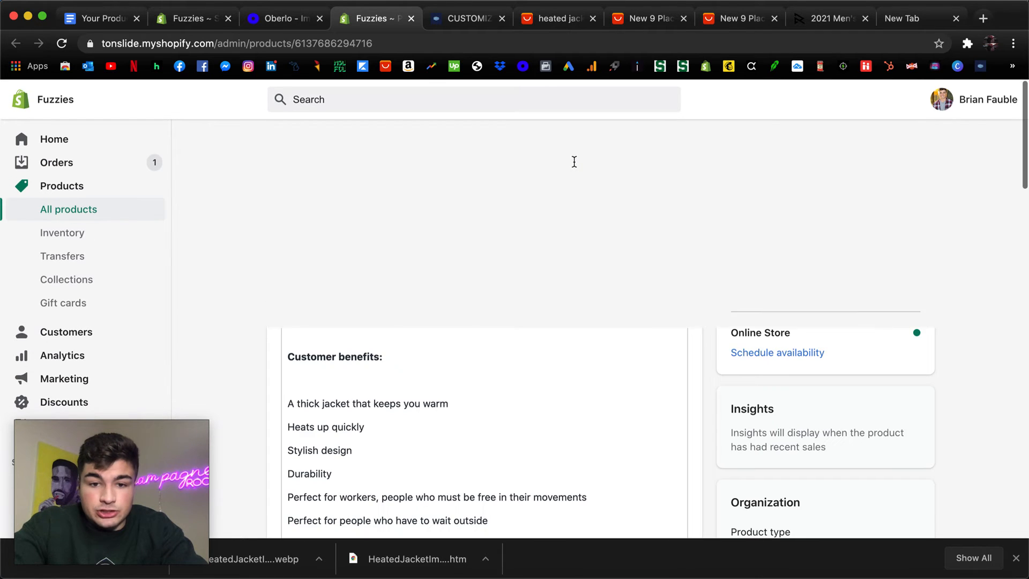
scroll(424, 230, "down", 7)
scroll(425, 232, "down", 13)
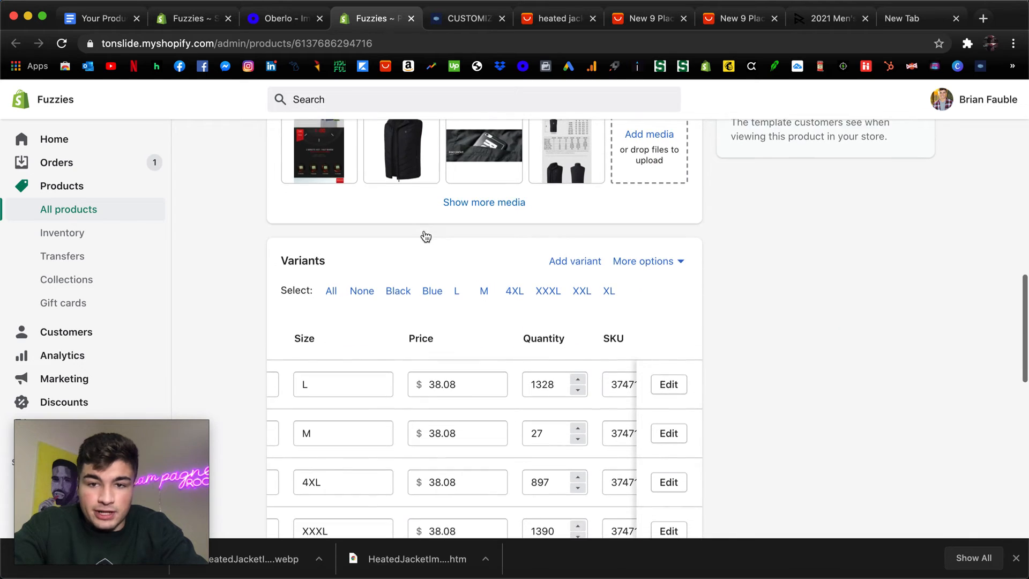
scroll(425, 234, "down", 3)
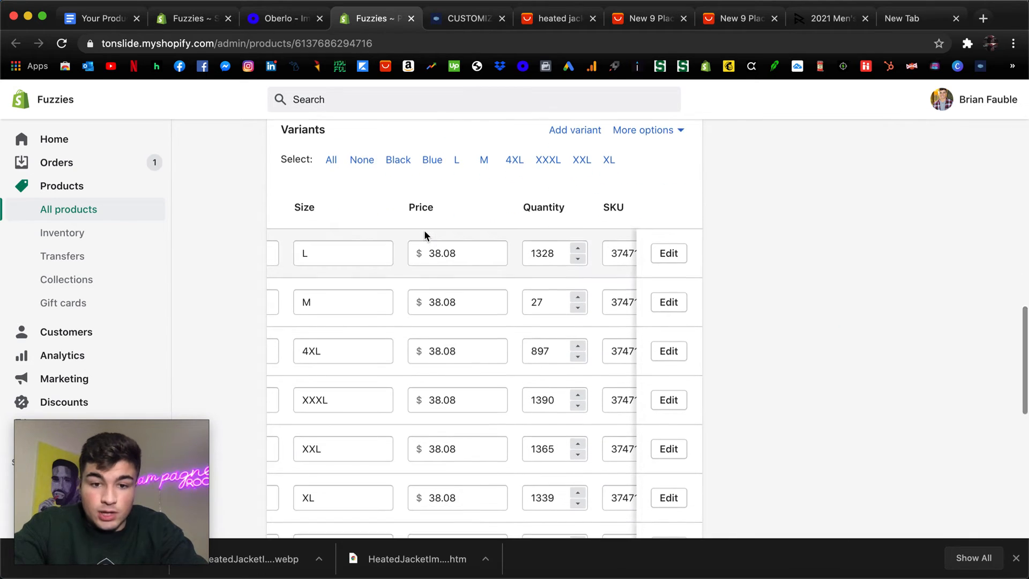
scroll(424, 231, "down", 1)
left_click(451, 221)
left_click(454, 221)
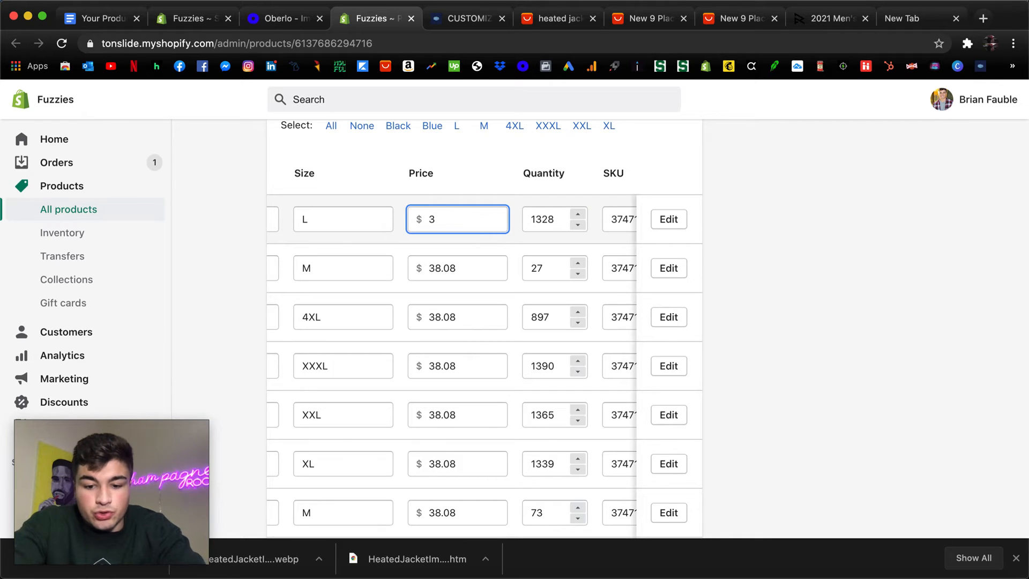
right_click(442, 217)
key("cmd+c")
left_click(471, 329)
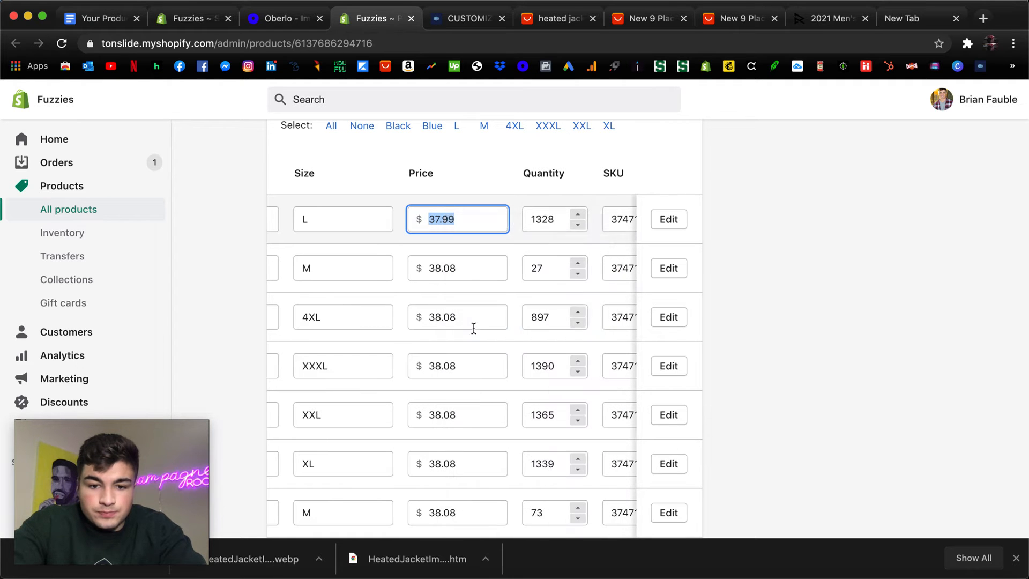
right_click(445, 221)
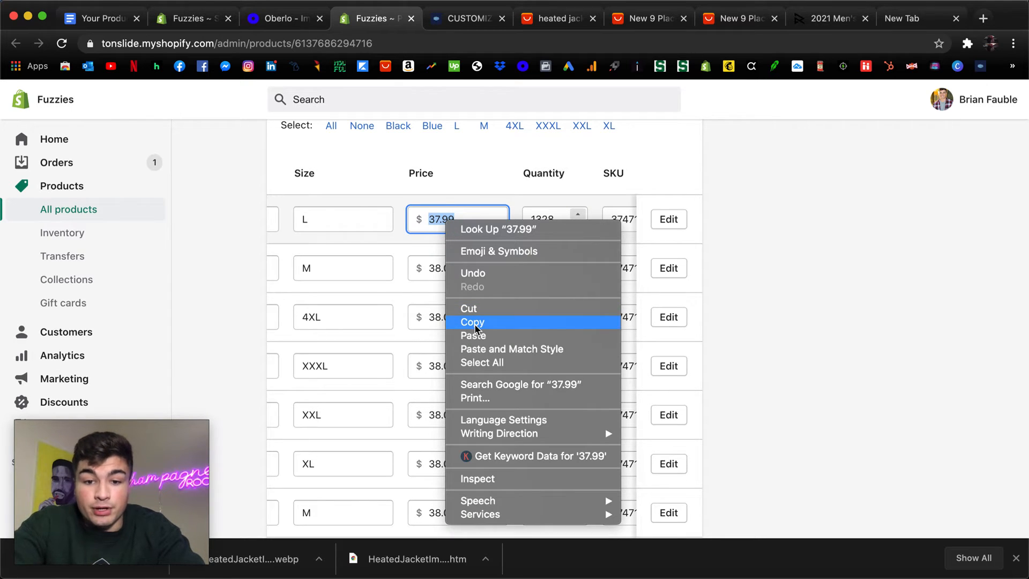
Set the prices of the black M, 4XL and XXXL variants to 37.99 with the copied value.
left_click(445, 270)
right_click(445, 270)
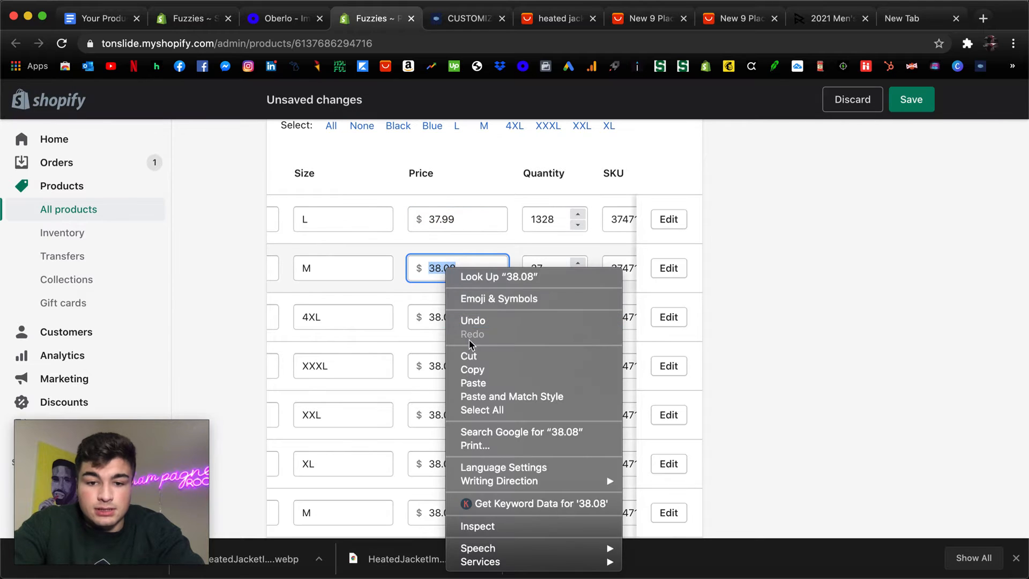
left_click(485, 383)
left_click(447, 319)
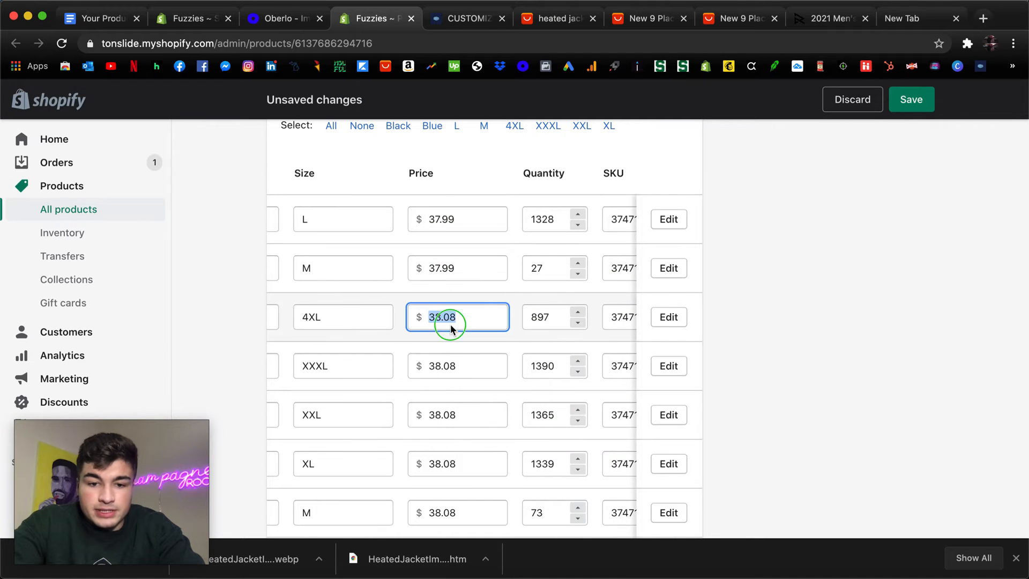
right_click(450, 320)
left_click(469, 393)
left_click(438, 365)
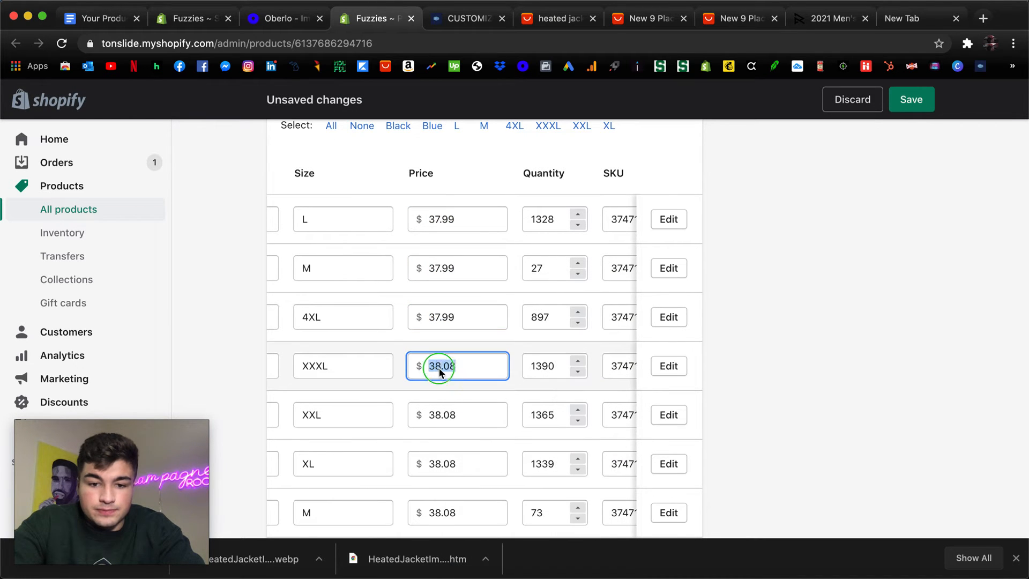
right_click(439, 365)
left_click(454, 398)
Set the prices of the black XXL and XL variants to 37.99 with the copied value.
left_click(443, 414)
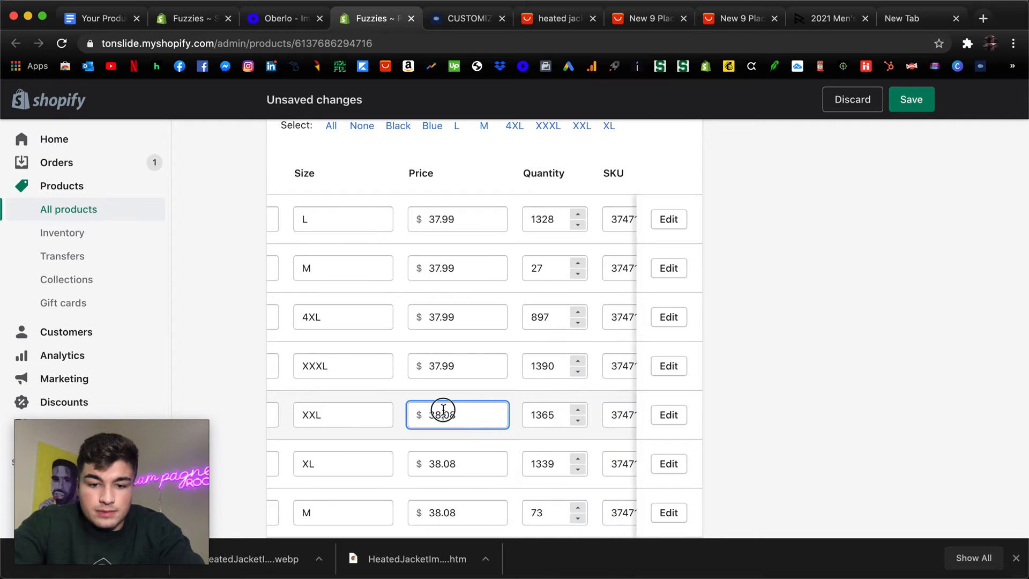
right_click(444, 414)
left_click(469, 393)
left_click(448, 462)
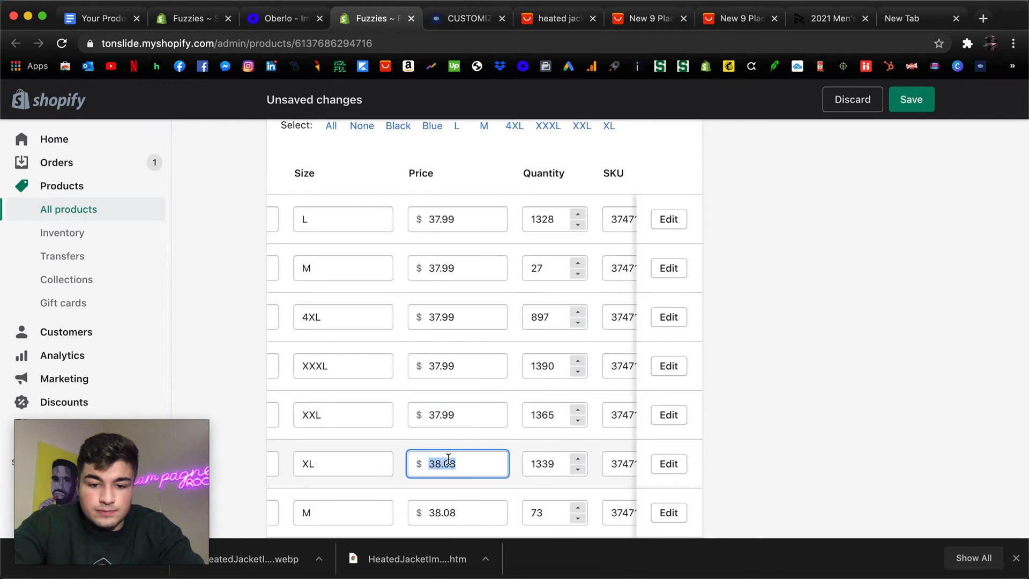
right_click(449, 463)
left_click(471, 394)
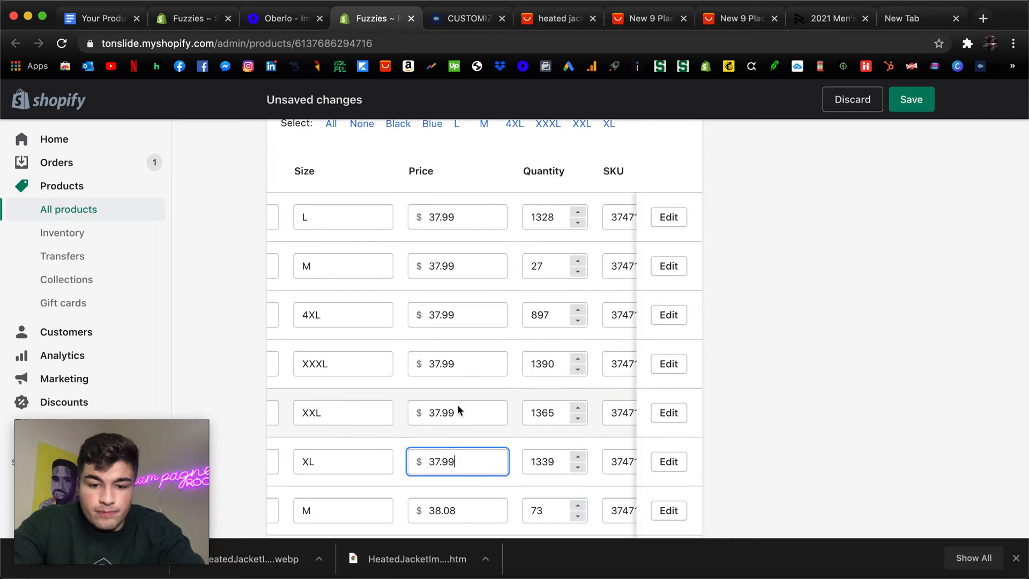
Set the prices of the blue M, XL and L variants to 37.99 with the copied value.
scroll(458, 404, "down", 3)
left_click(443, 414)
right_click(444, 414)
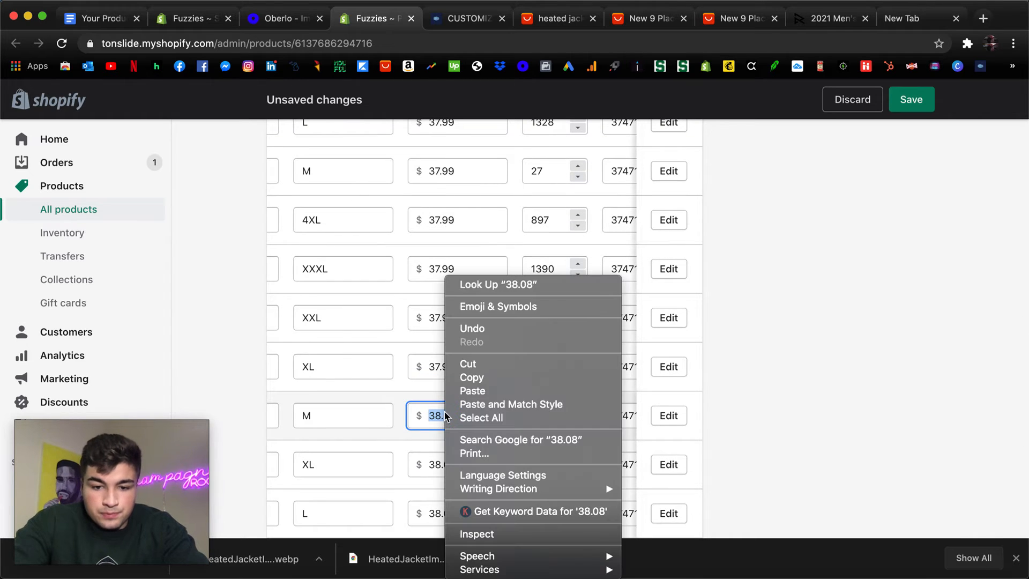
left_click(471, 391)
left_click(454, 462)
right_click(455, 462)
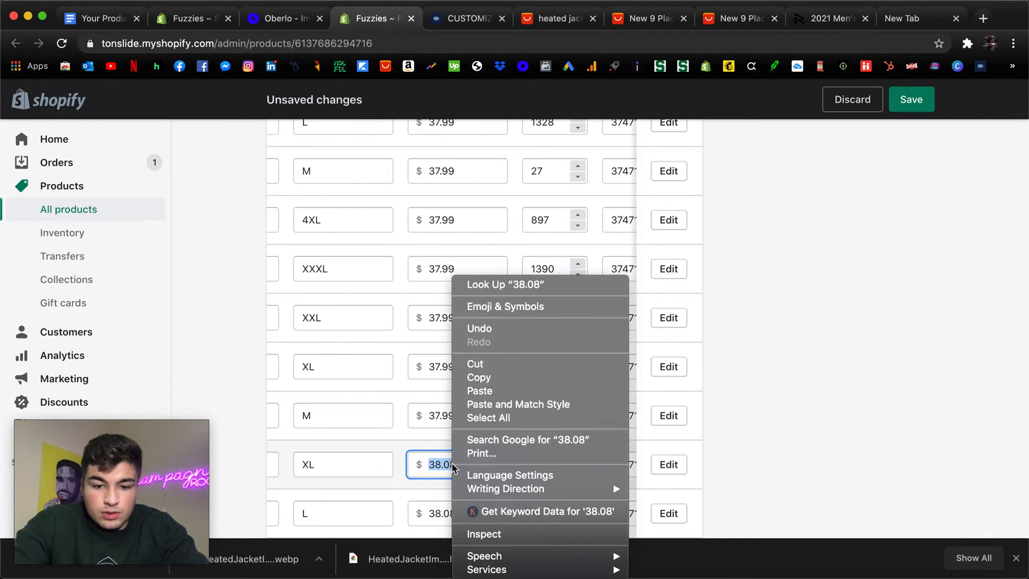
left_click(471, 391)
left_click(434, 513)
right_click(433, 512)
left_click(431, 512)
right_click(432, 512)
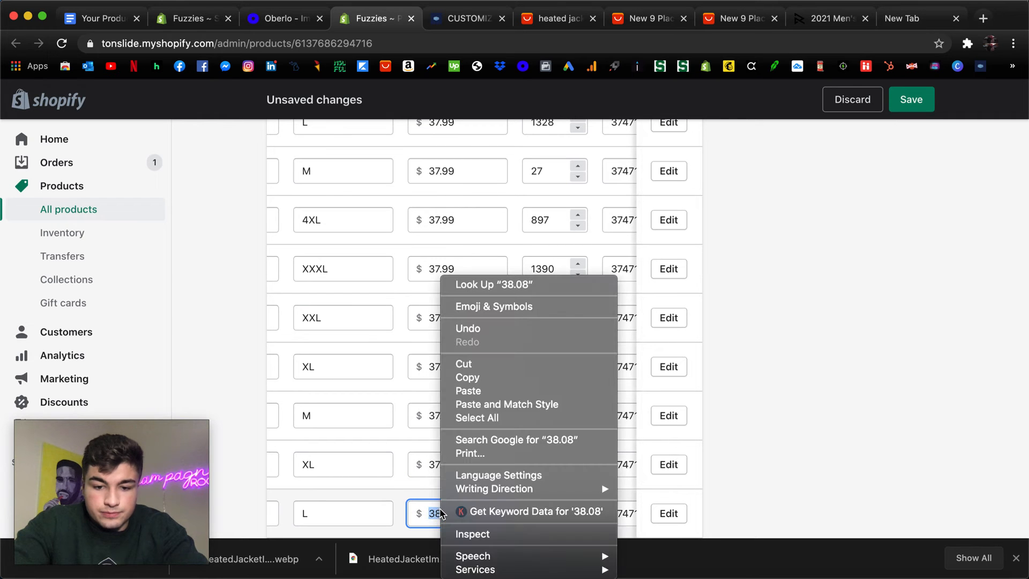
left_click(482, 393)
Set the prices of the blue XXXL, XXL and 4XL variants to 37.99 with the copied value.
scroll(459, 266, "down", 5)
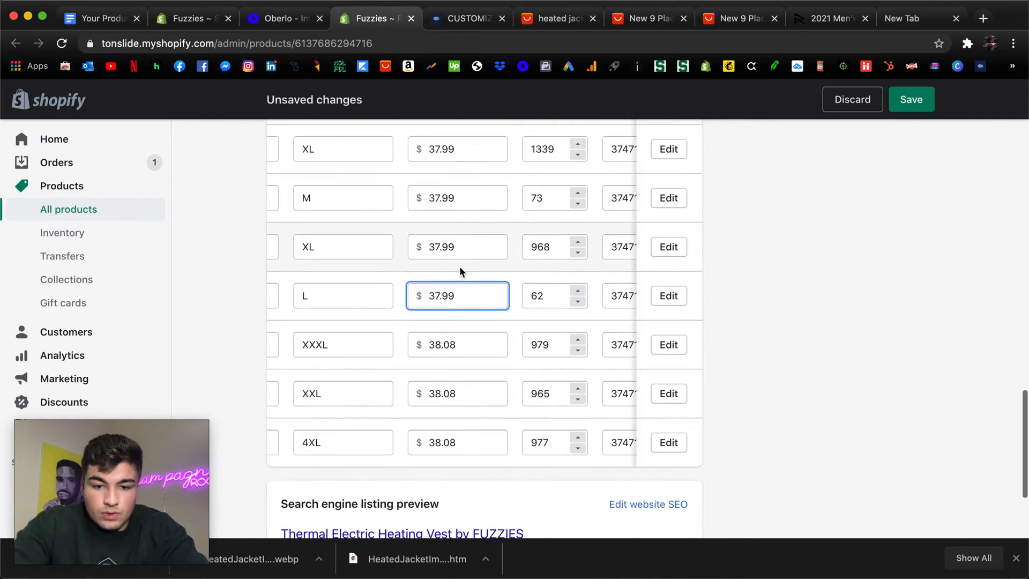
left_click(445, 328)
right_click(445, 328)
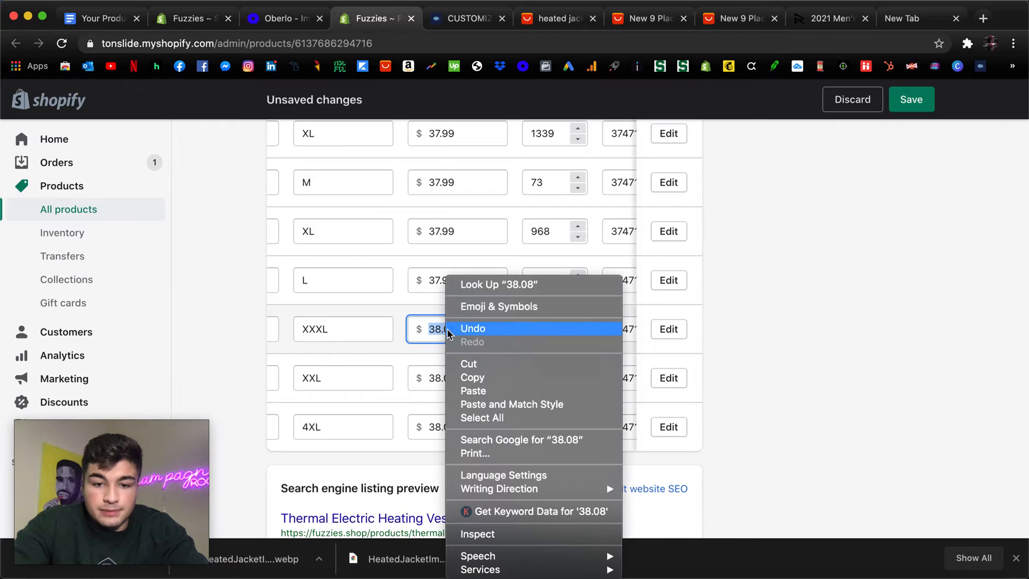
left_click(481, 391)
double_click(449, 372)
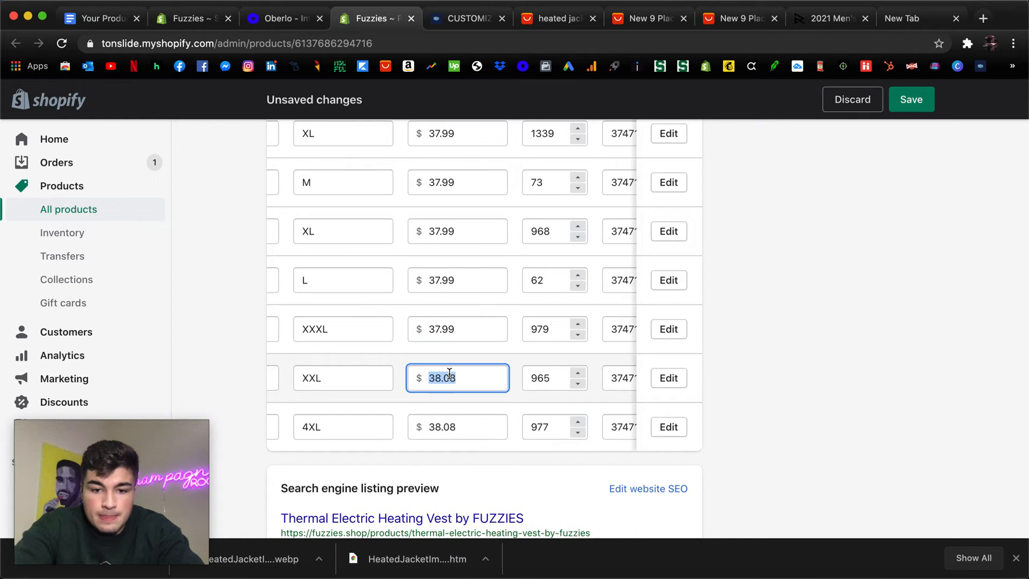
right_click(448, 375)
left_click(465, 391)
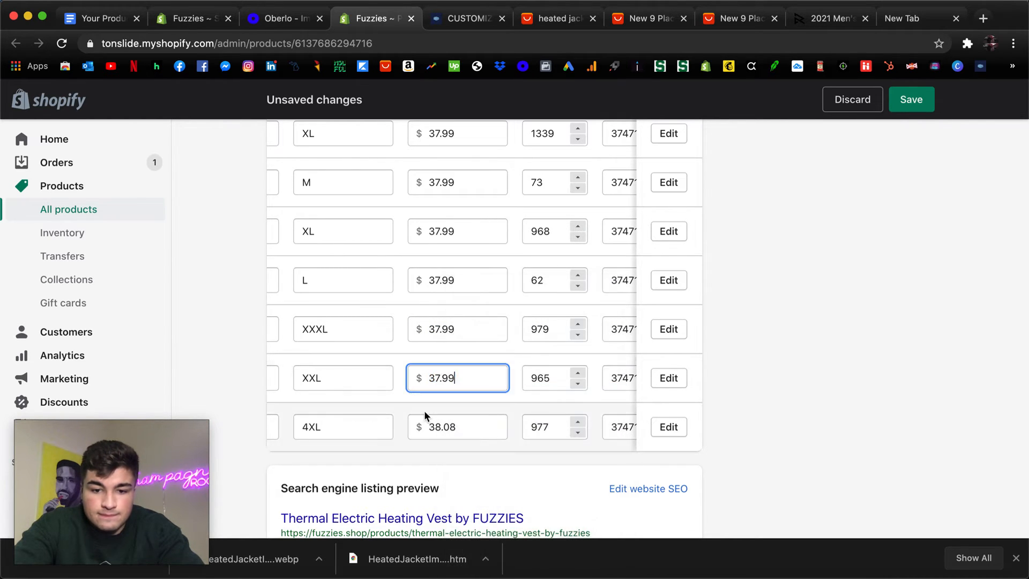
double_click(450, 428)
right_click(449, 427)
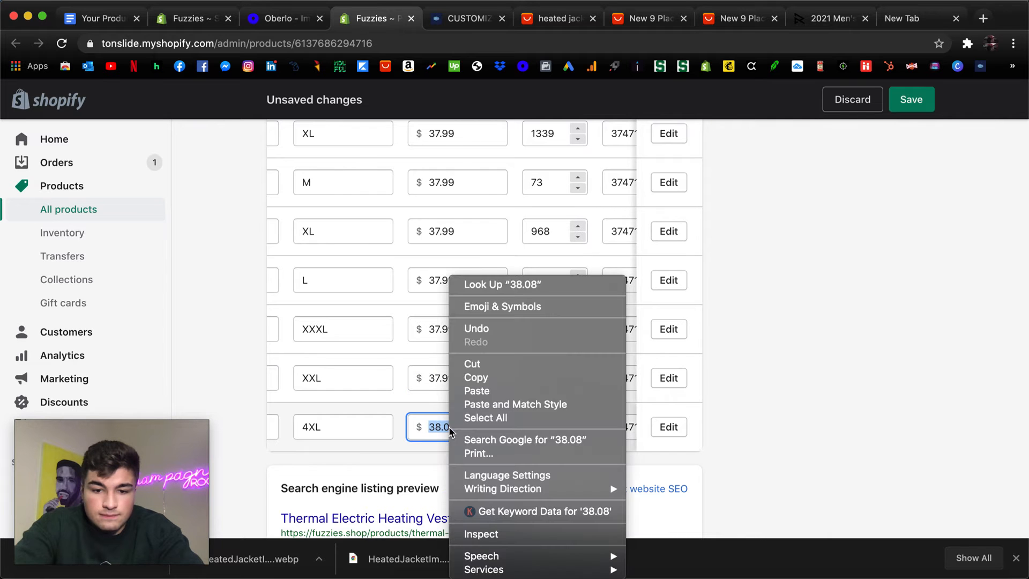
left_click(482, 391)
Save the price changes to the Thermal Electric Heating Vest product.
scroll(400, 423, "down", 5)
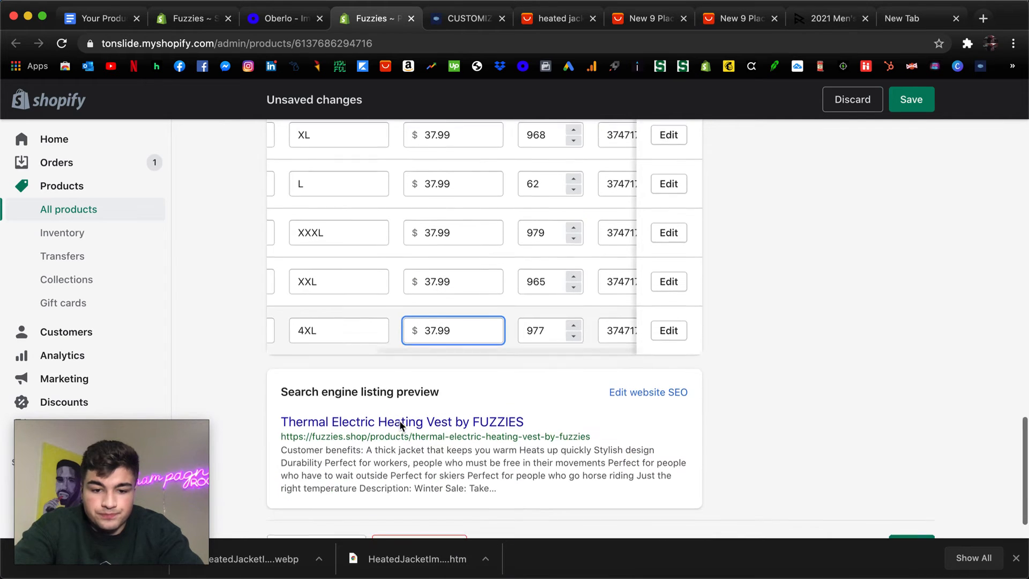
left_click(936, 317)
left_click(911, 100)
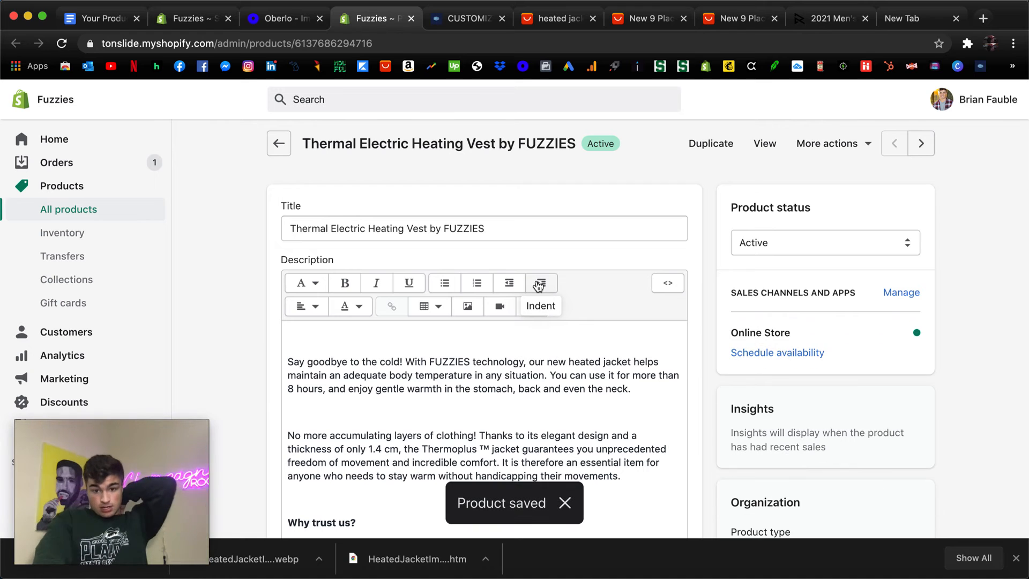
Review the saved vest's description, media and variant table, including the colour, size and image of each variant.
scroll(536, 313, "down", 10)
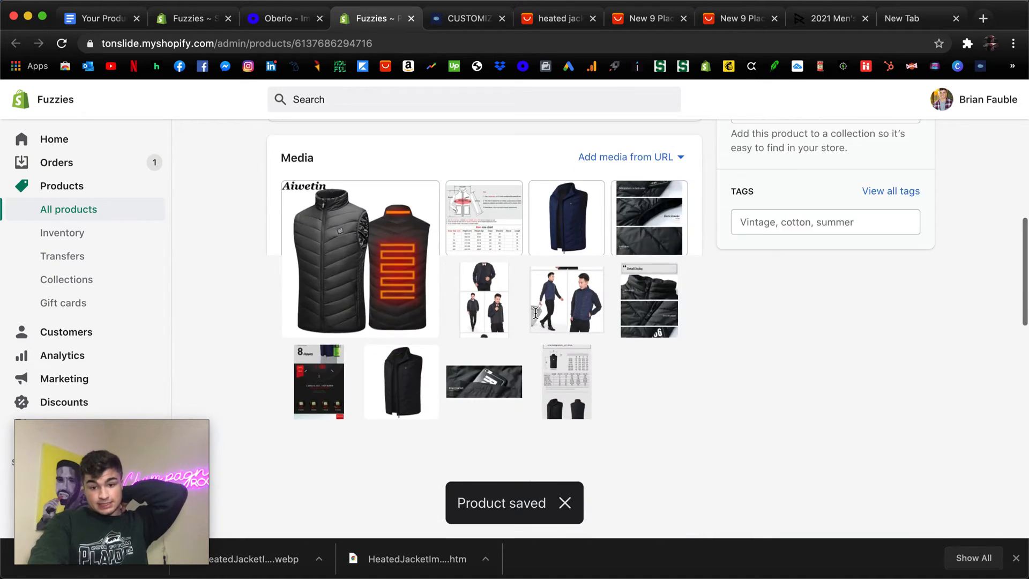
scroll(535, 313, "down", 7)
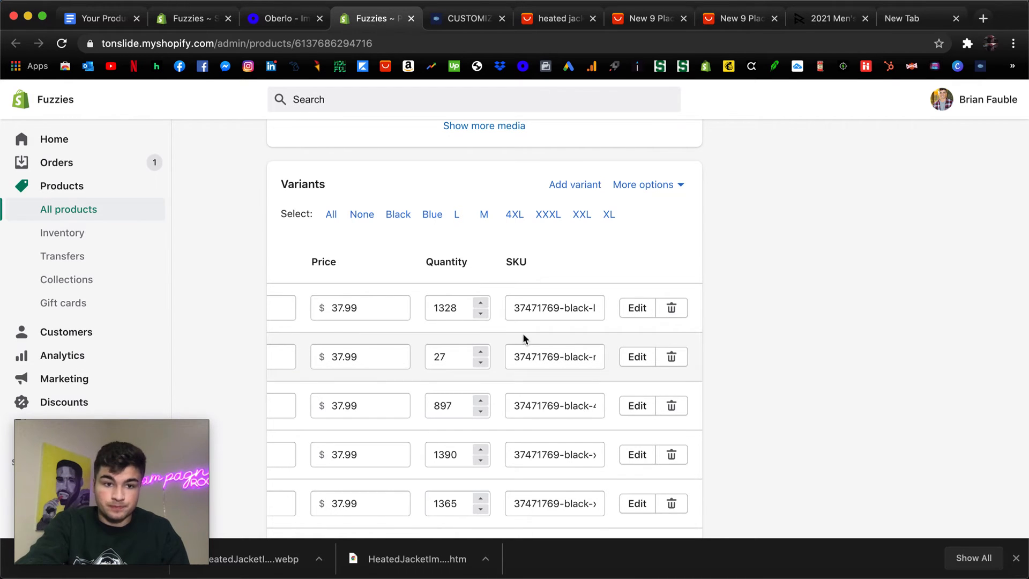
scroll(482, 306, "up", 15)
scroll(483, 311, "down", 6)
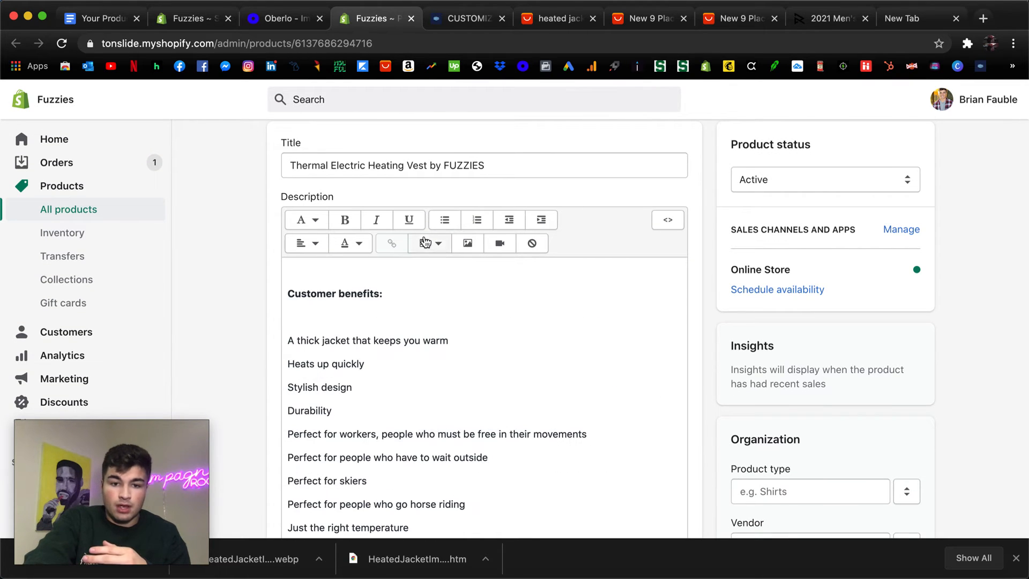
scroll(429, 333, "up", 3)
scroll(683, 313, "down", 10)
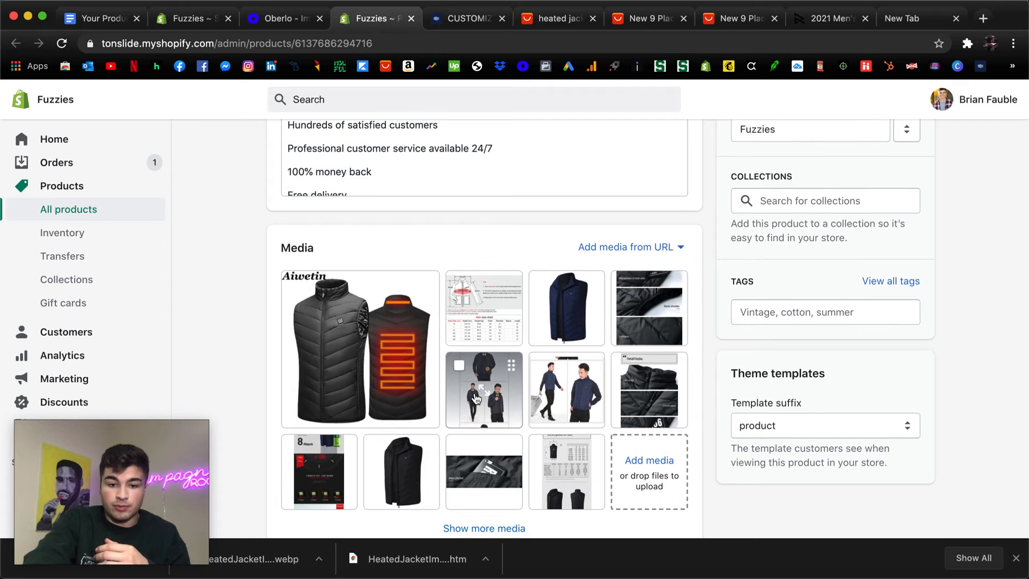
scroll(513, 468, "down", 8)
scroll(368, 409, "left", 5)
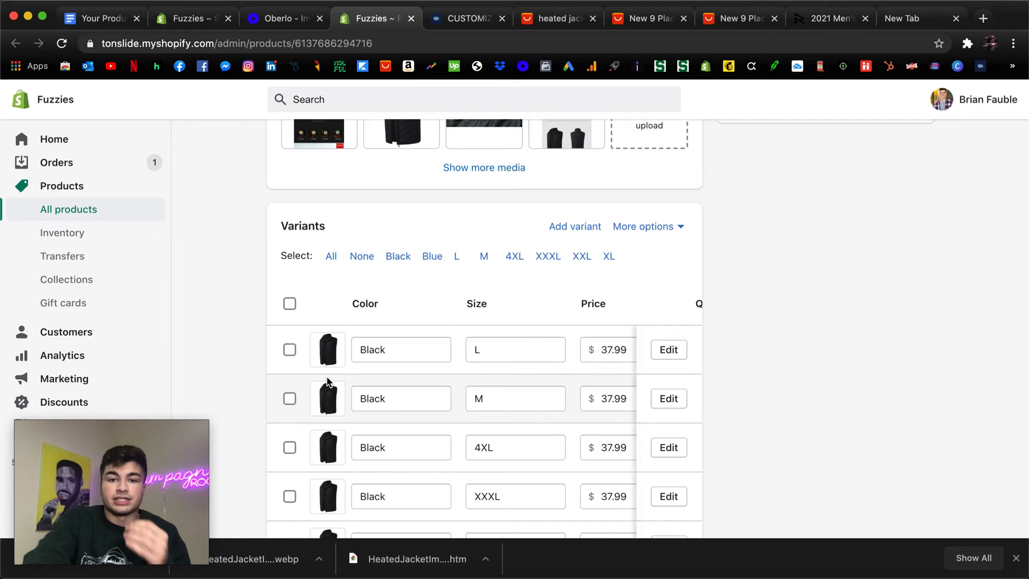
scroll(328, 368, "down", 2)
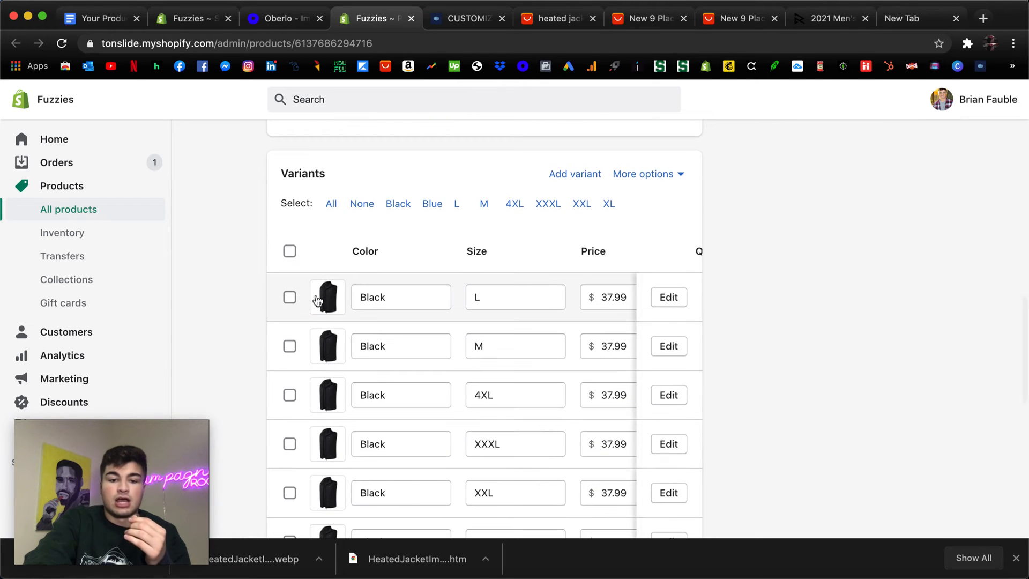
scroll(331, 301, "down", 4)
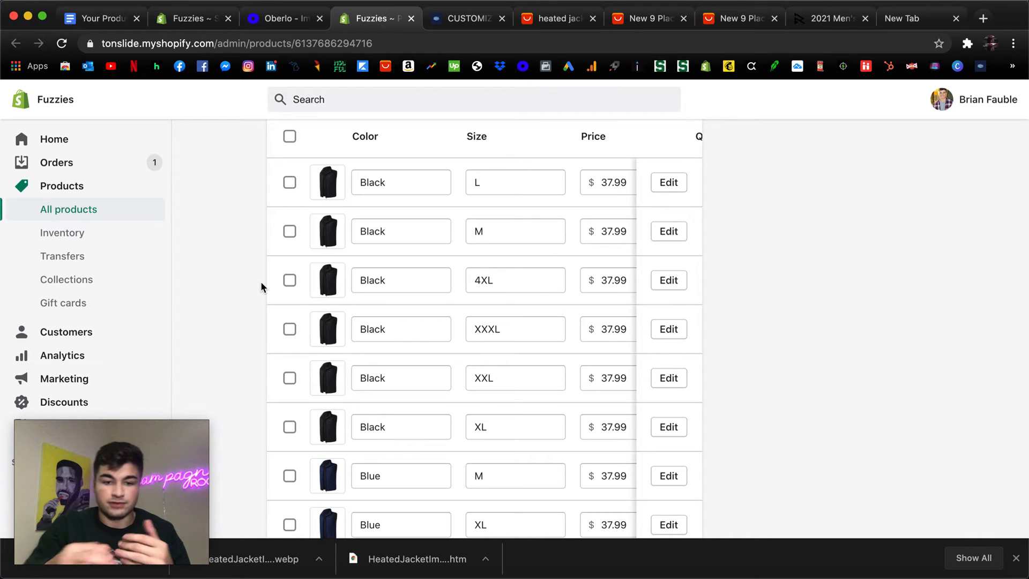
Look through the image choices for the black 4XL variant and close them without changing the image.
left_click(326, 278)
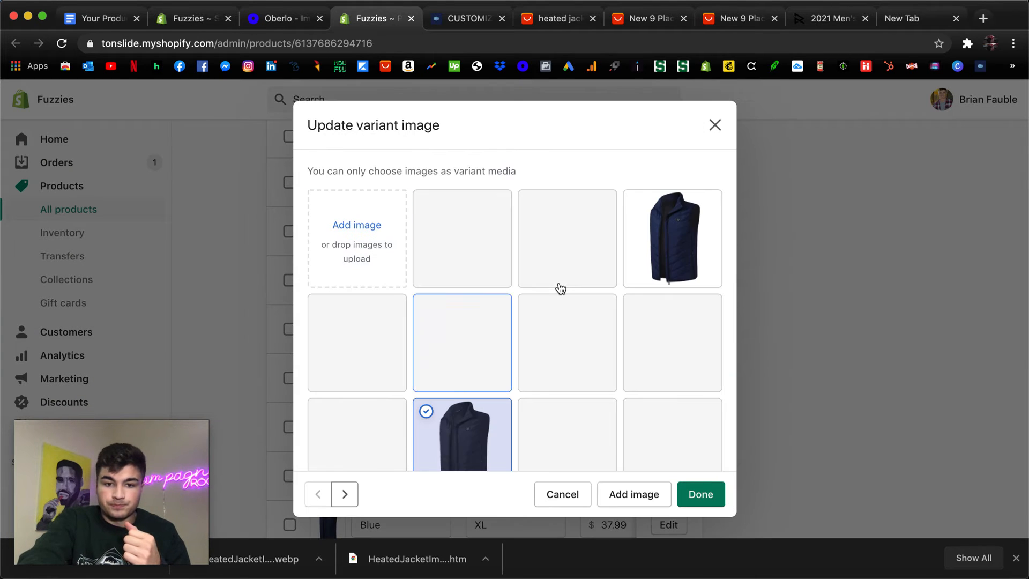
scroll(633, 257, "down", 1)
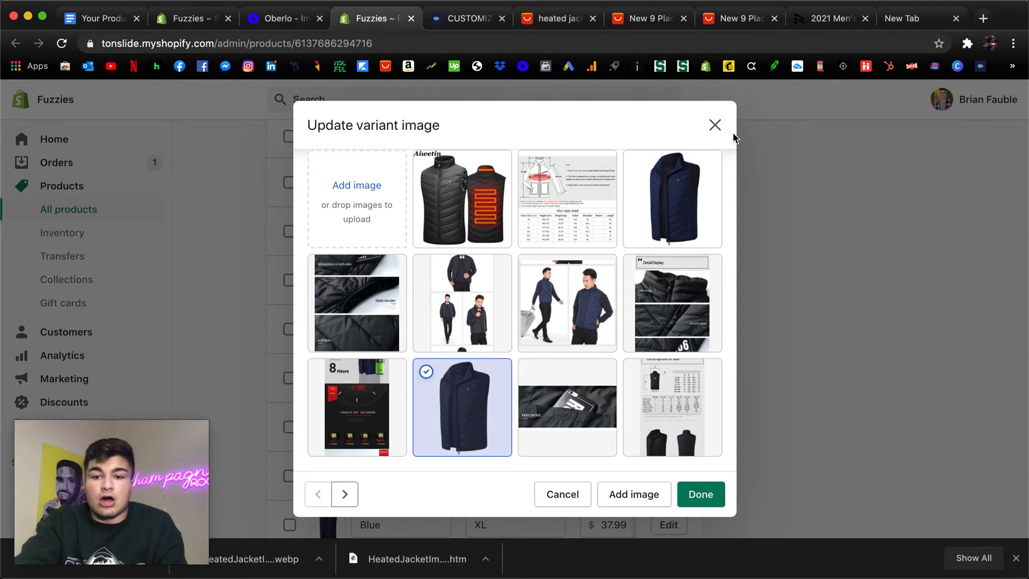
left_click(715, 125)
Leave the vest's product page and open the Themes page of the online store.
scroll(570, 269, "up", 10)
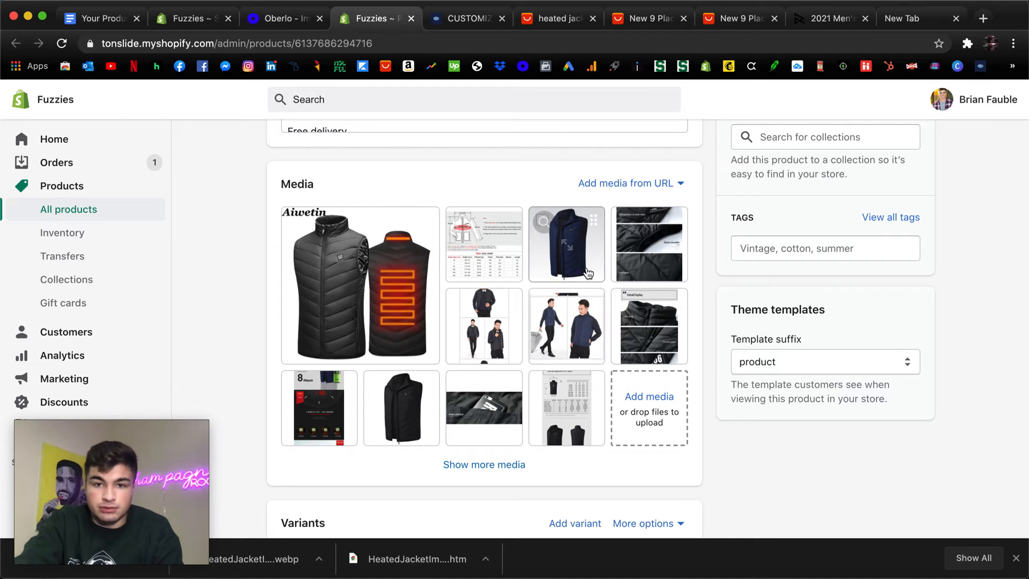
scroll(538, 307, "up", 1)
scroll(538, 307, "up", 10)
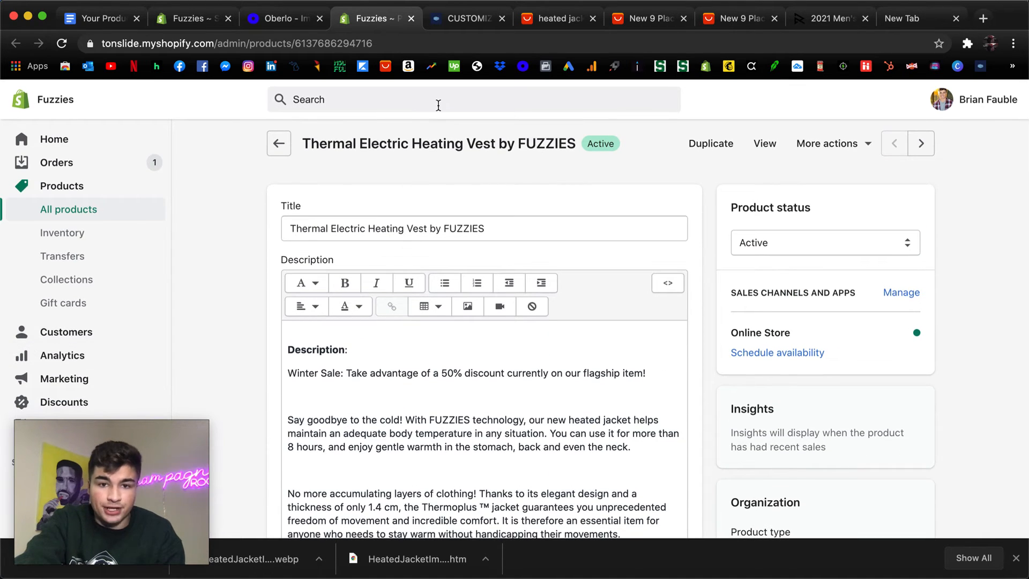
scroll(86, 268, "down", 3)
left_click(61, 409)
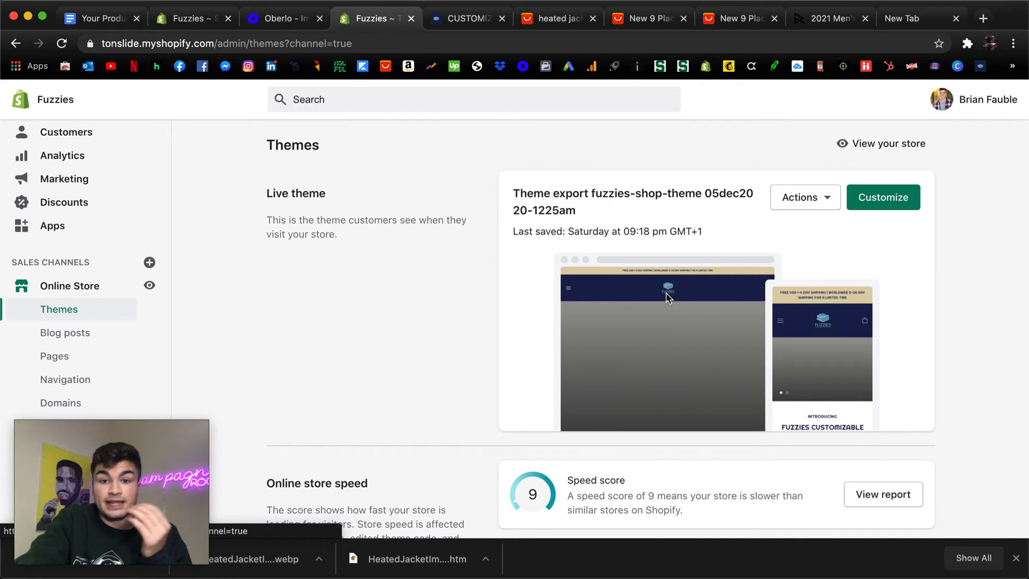
Open the live Fuzzies theme for customization and switch the preview to the Product pages template.
left_click(856, 203)
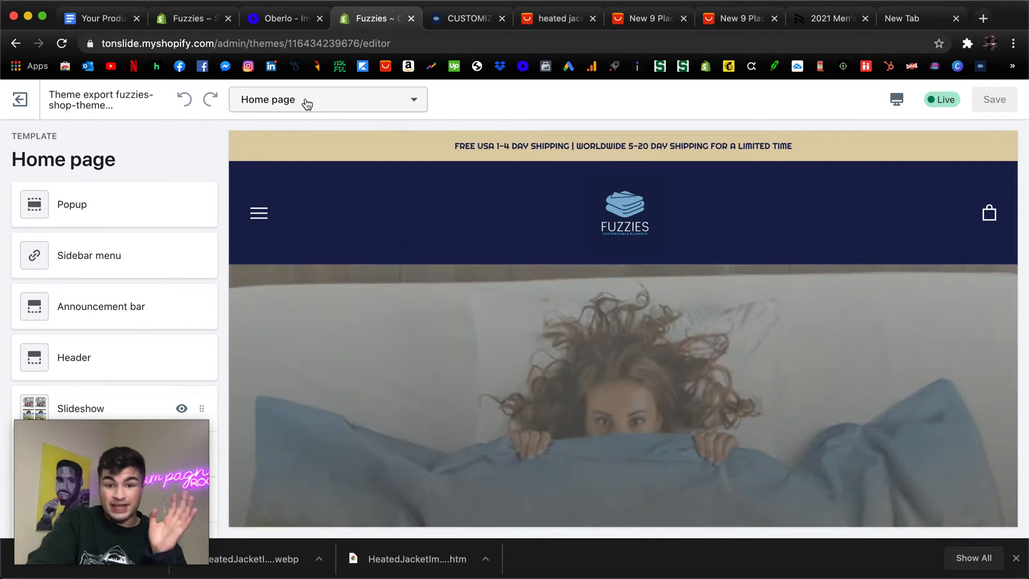
left_click(306, 103)
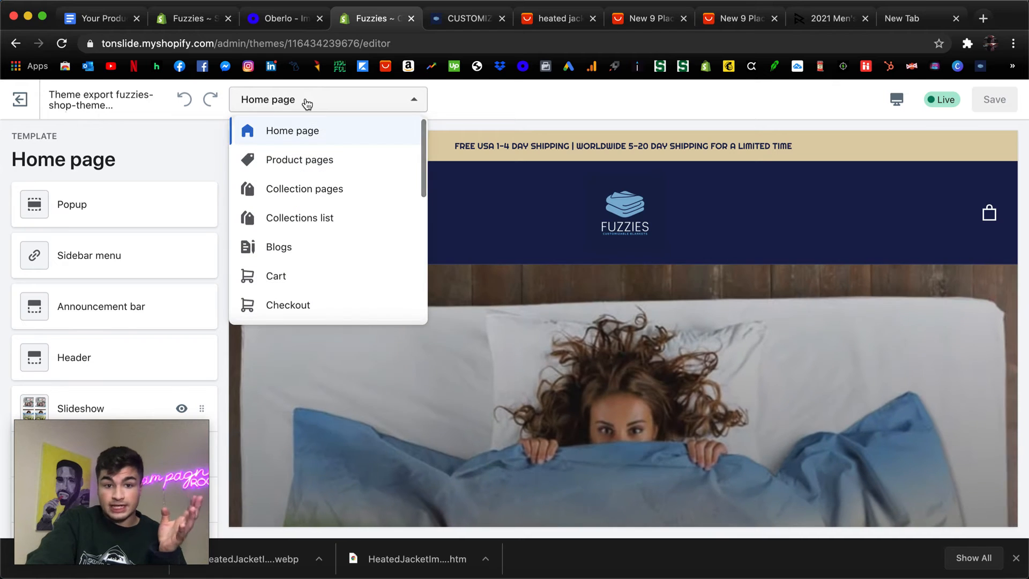
left_click(299, 159)
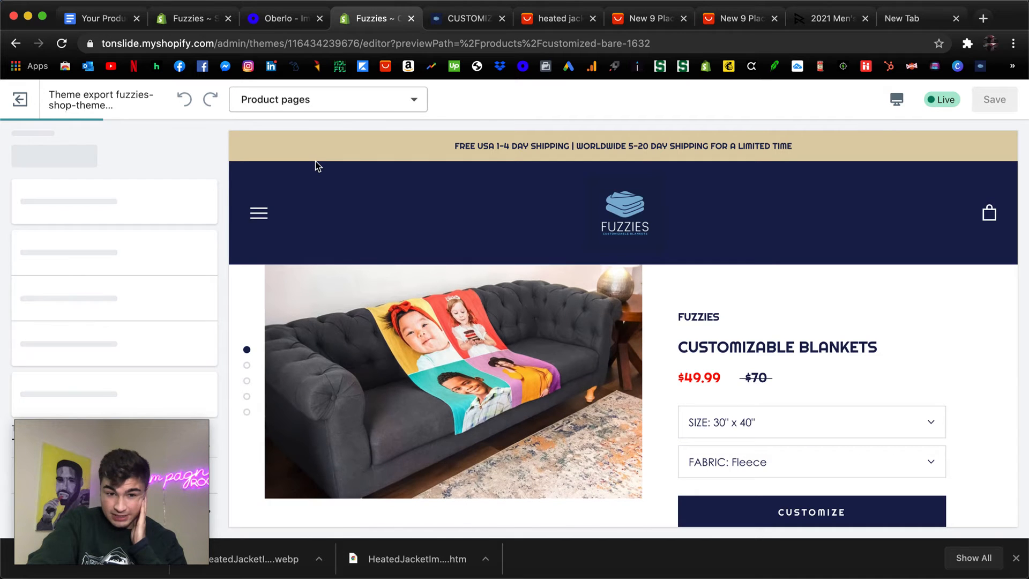
Check the links in the storefront's navigation menu on the blanket product preview, and close the menu.
left_click(256, 215)
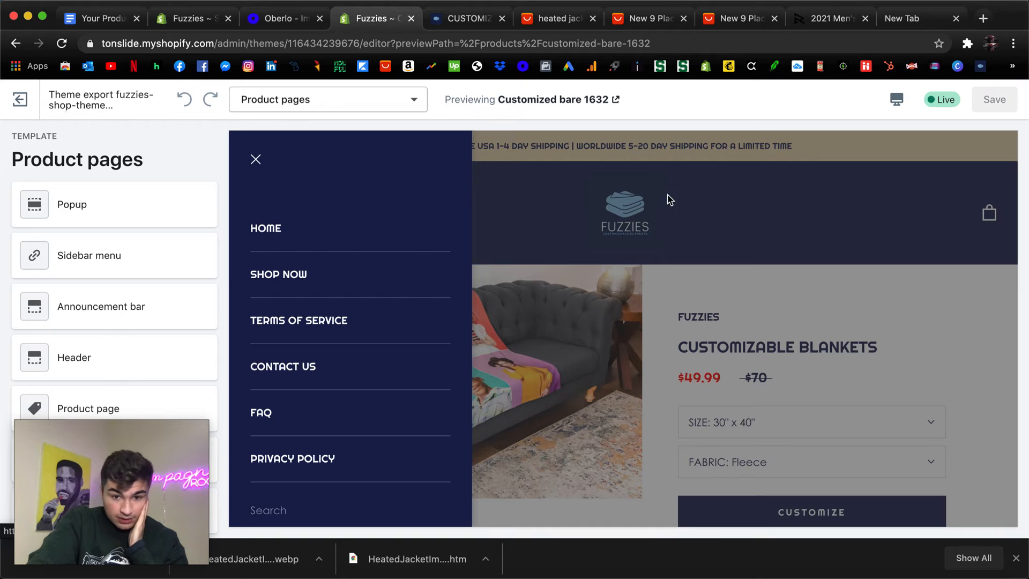
left_click(533, 197)
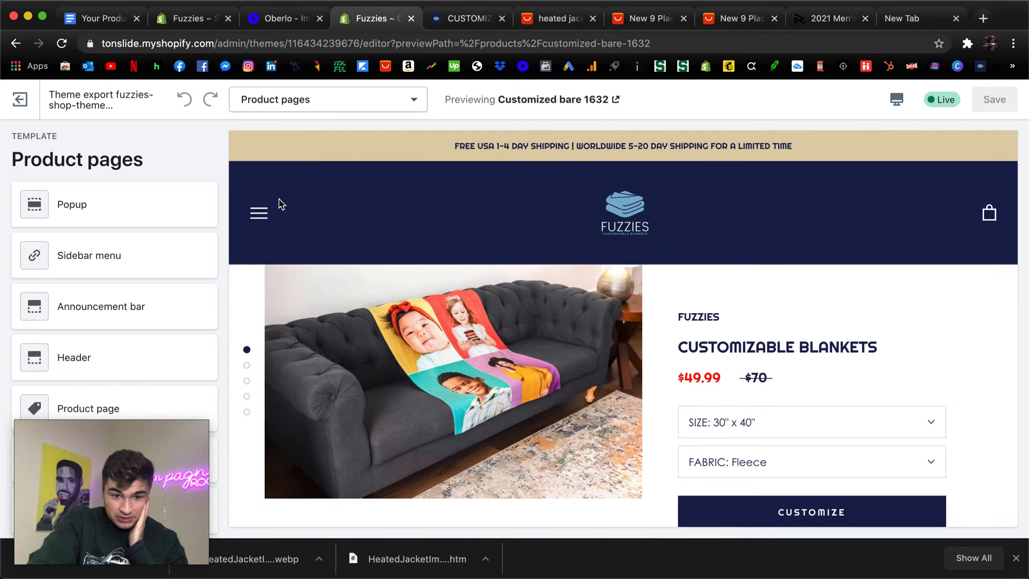
left_click(263, 213)
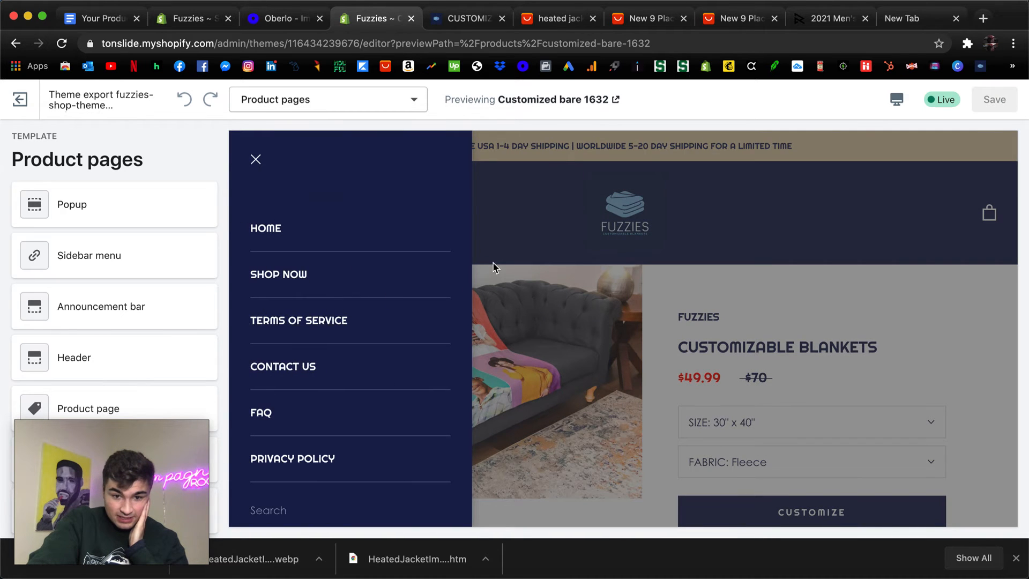
left_click(496, 265)
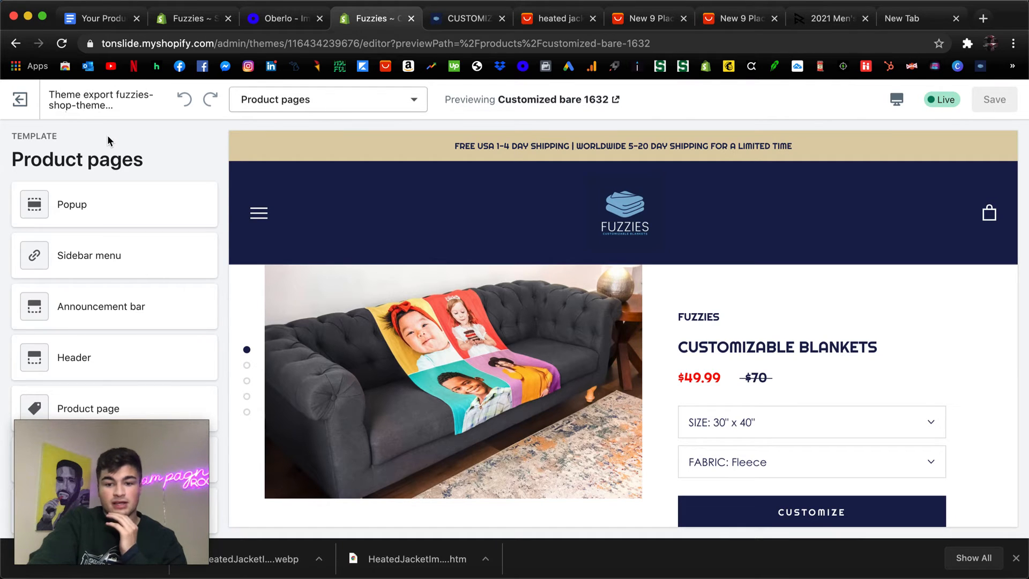
Leave the theme editor, check the store's product list, and return to the online store's Themes page.
left_click(33, 114)
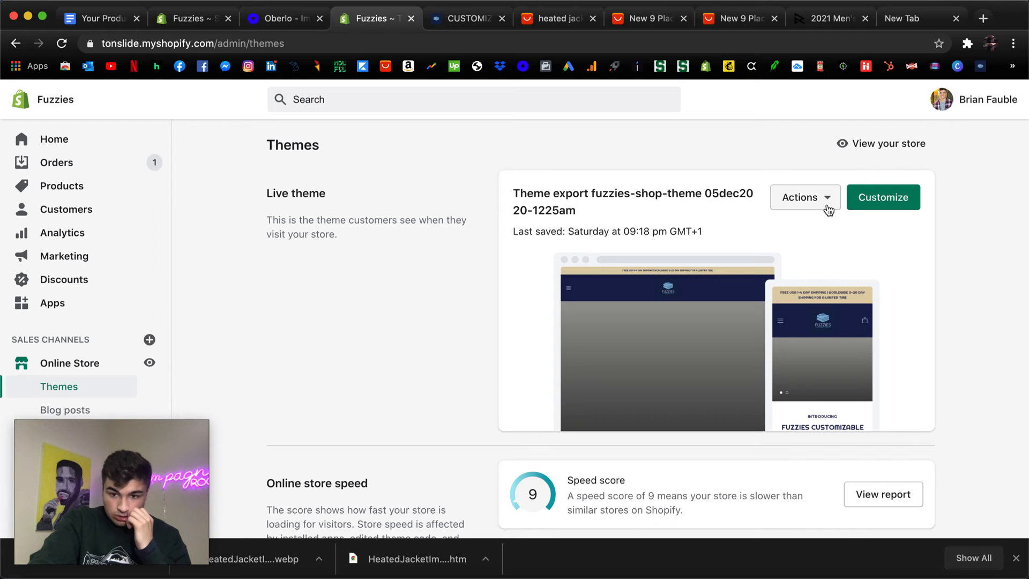
left_click(80, 186)
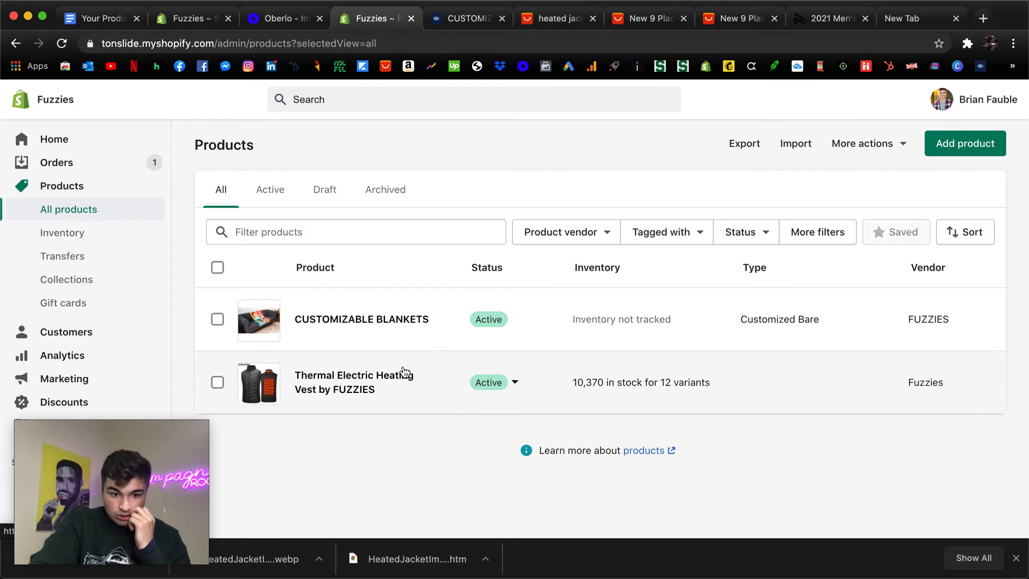
scroll(92, 316, "down", 3)
left_click(85, 405)
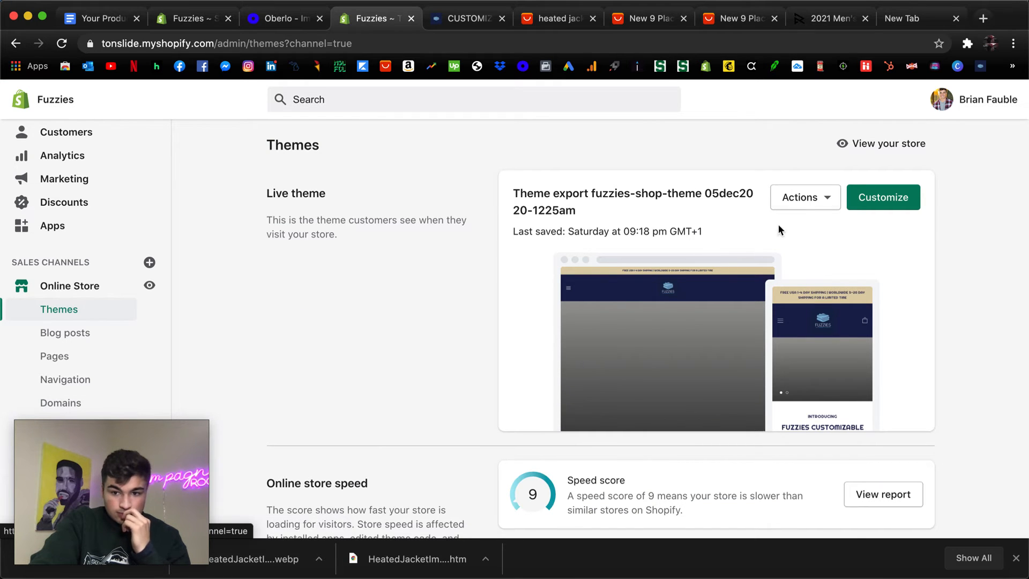
left_click(806, 198)
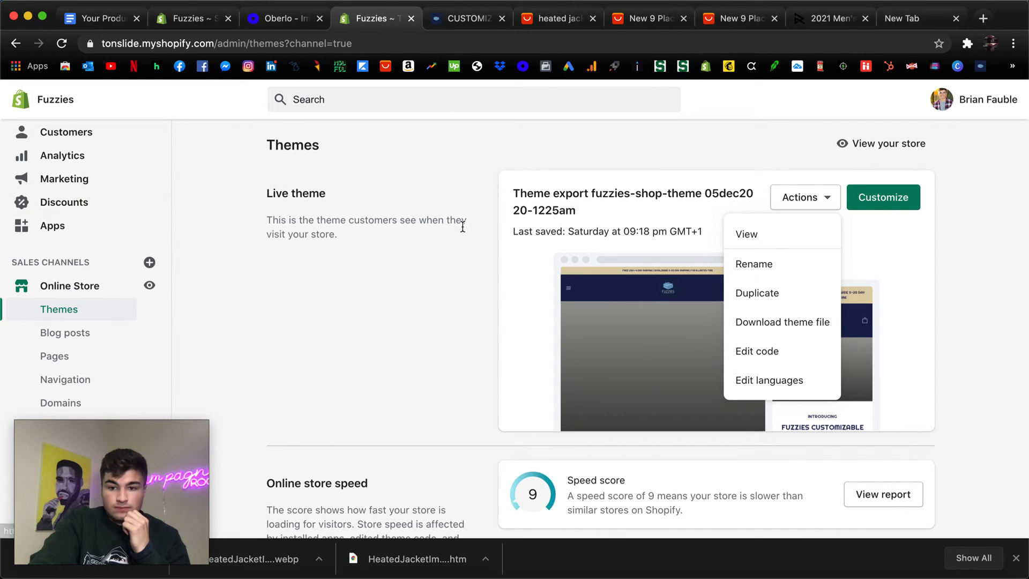
left_click(786, 201)
left_click(786, 201)
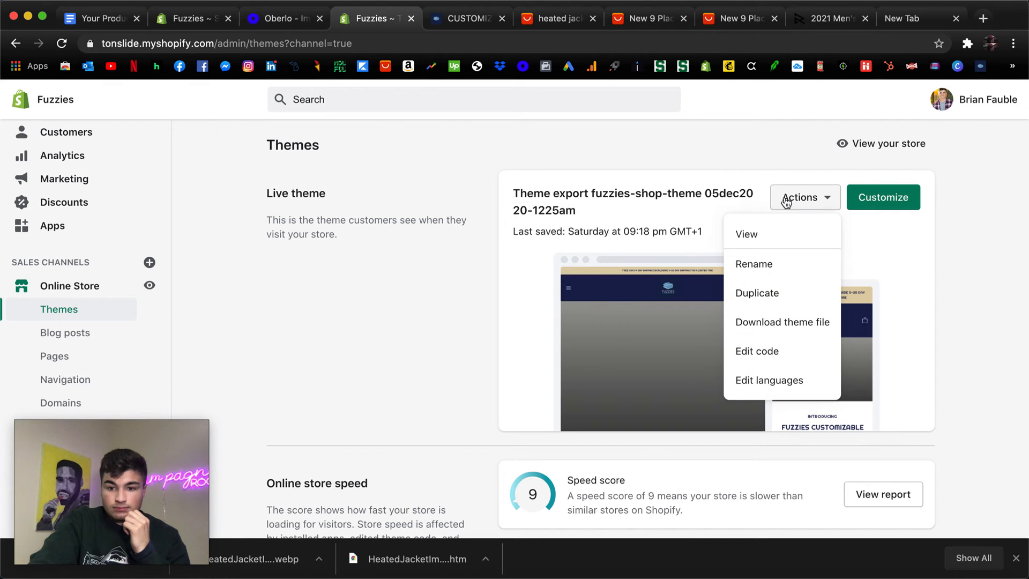
Reopen the live theme in the theme editor and choose the Product pages template.
left_click(882, 198)
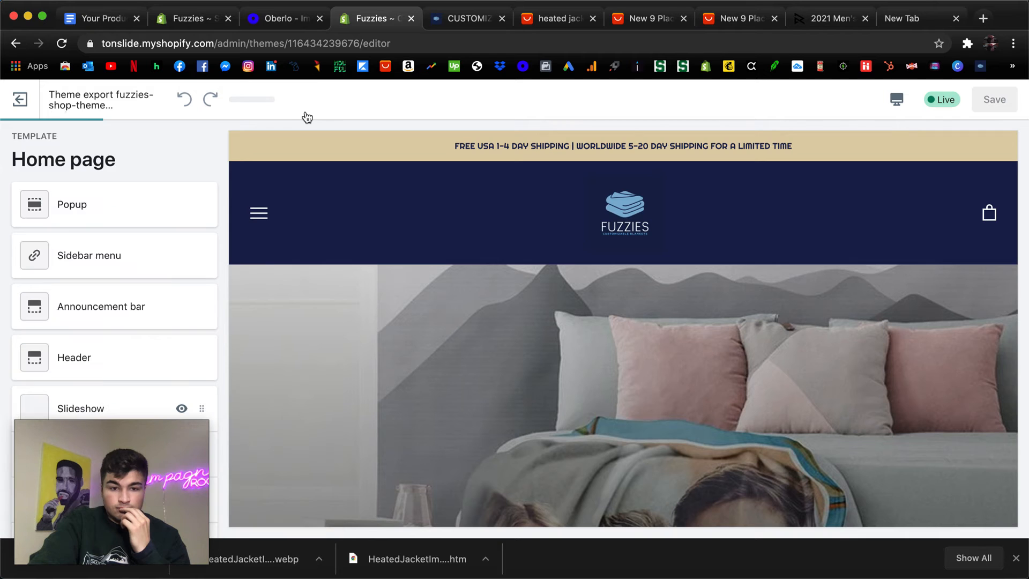
left_click(306, 102)
scroll(301, 176, "down", 5)
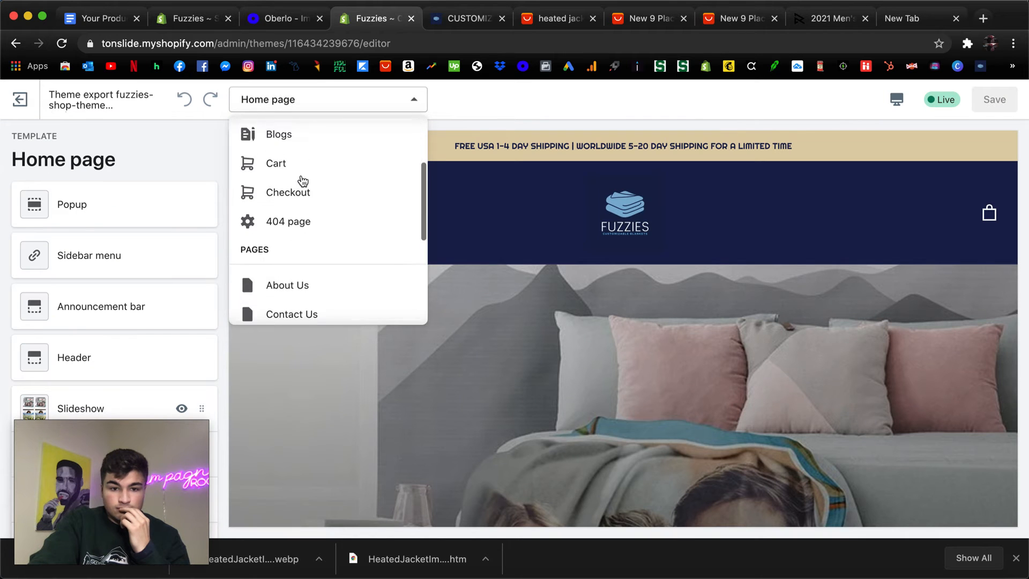
scroll(302, 177, "up", 5)
left_click(300, 173)
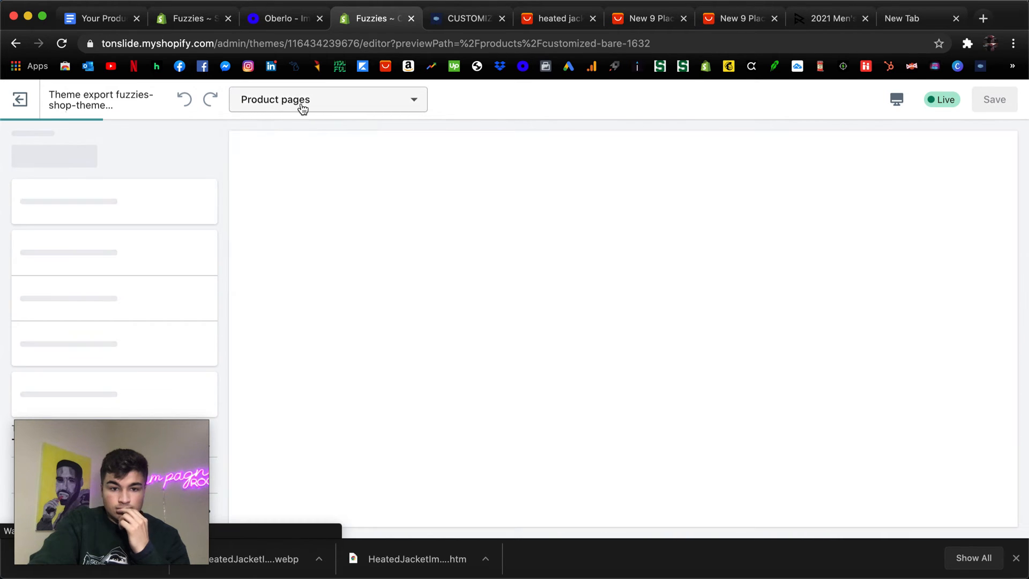
Switch the theme preview to the Collection pages template and examine its product grid, filters and footer.
left_click(301, 104)
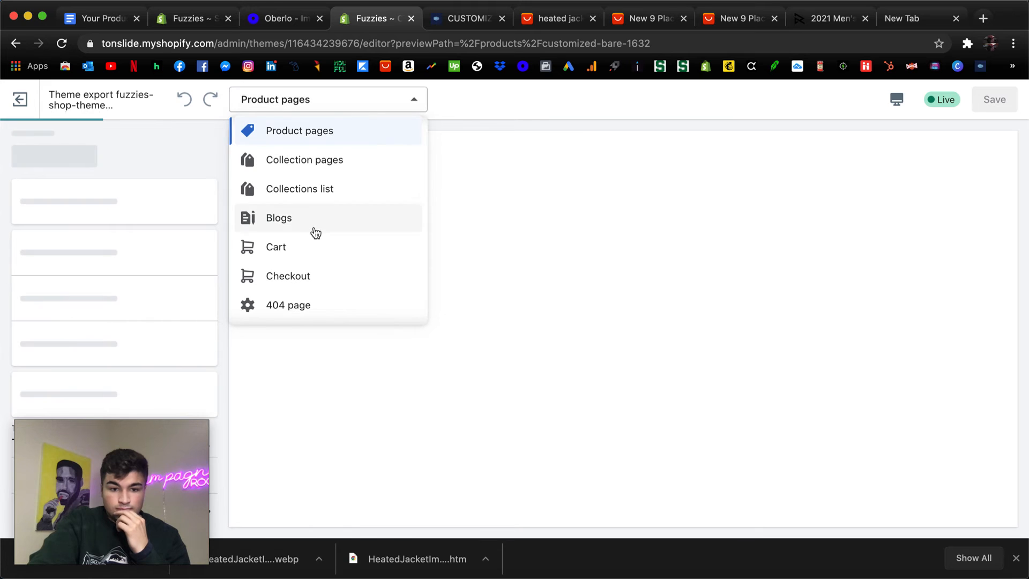
scroll(314, 231, "down", 5)
scroll(316, 231, "up", 5)
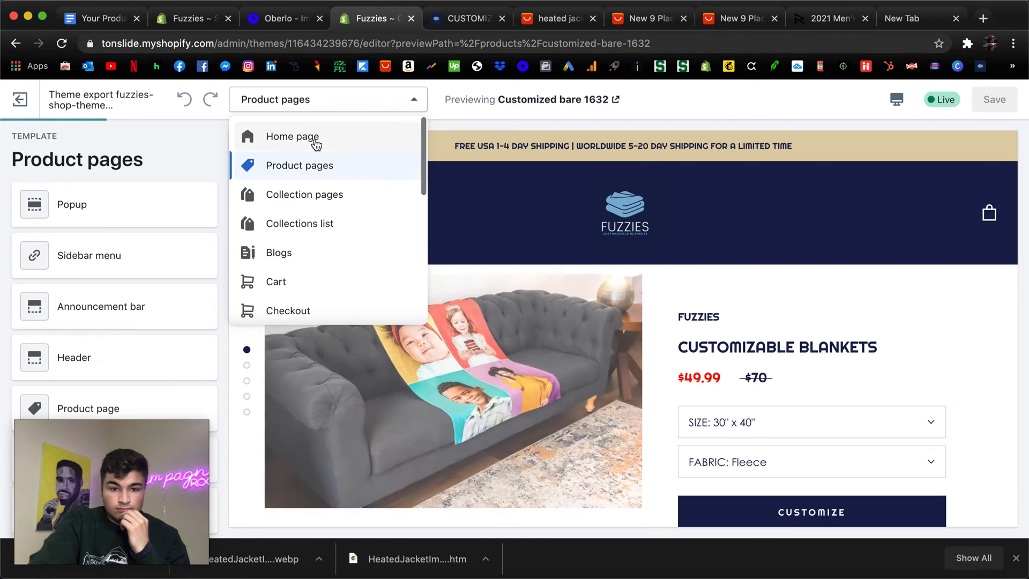
left_click(313, 195)
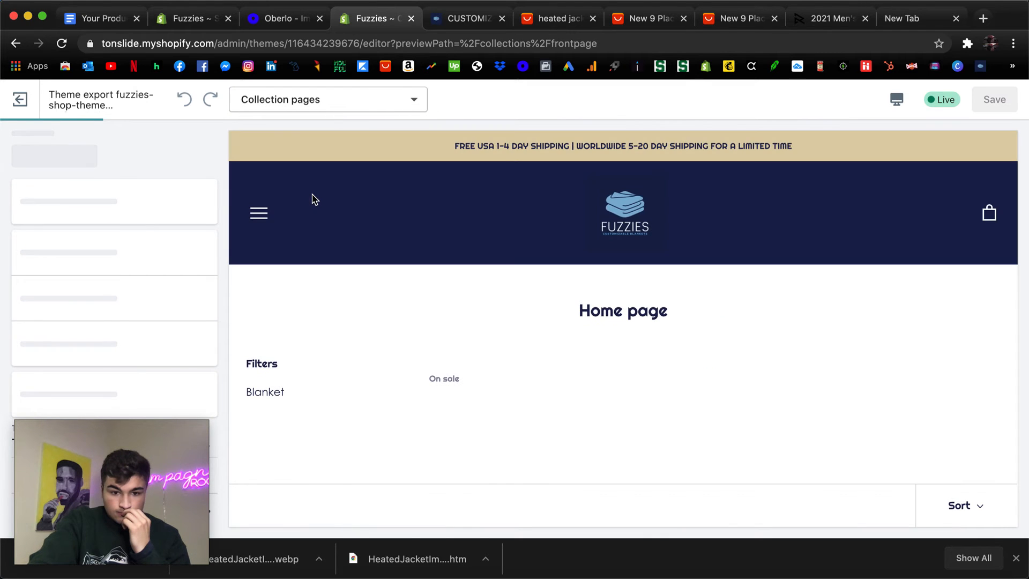
scroll(312, 194, "down", 3)
scroll(312, 199, "up", 5)
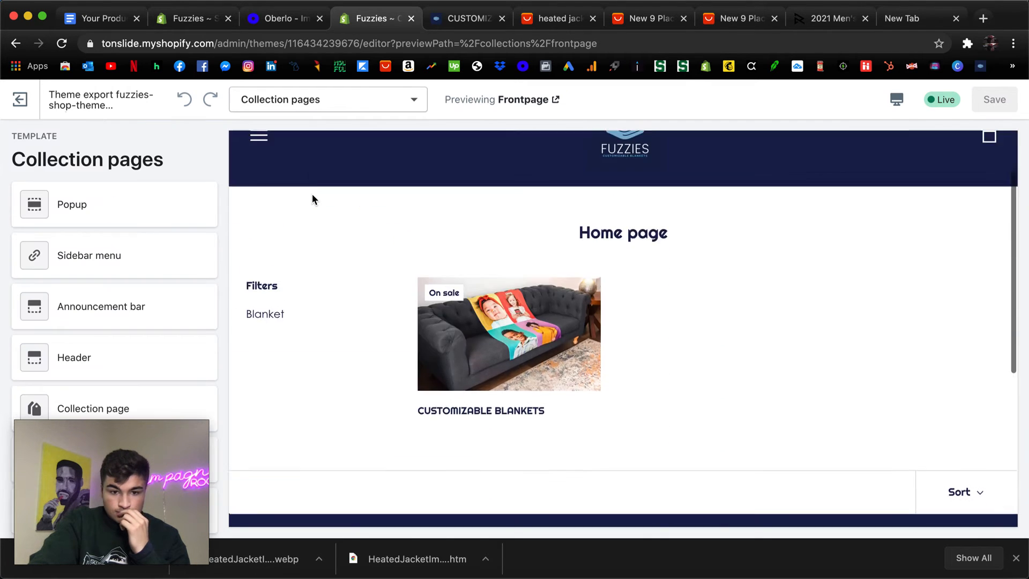
scroll(245, 154, "down", 5)
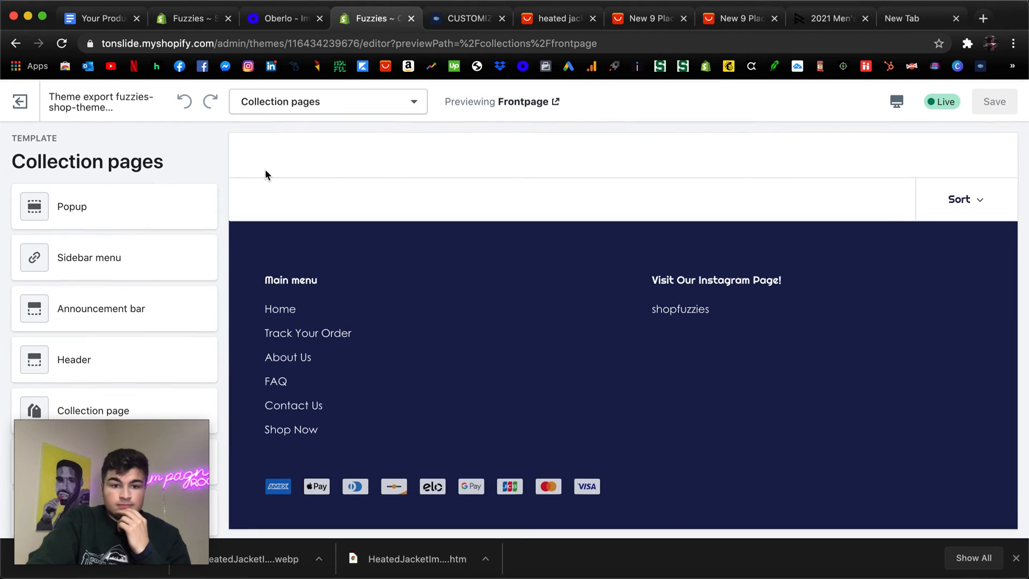
scroll(264, 172, "up", 5)
Exit the collection preview, reopen the live theme for customization and display the Product pages template.
left_click(17, 106)
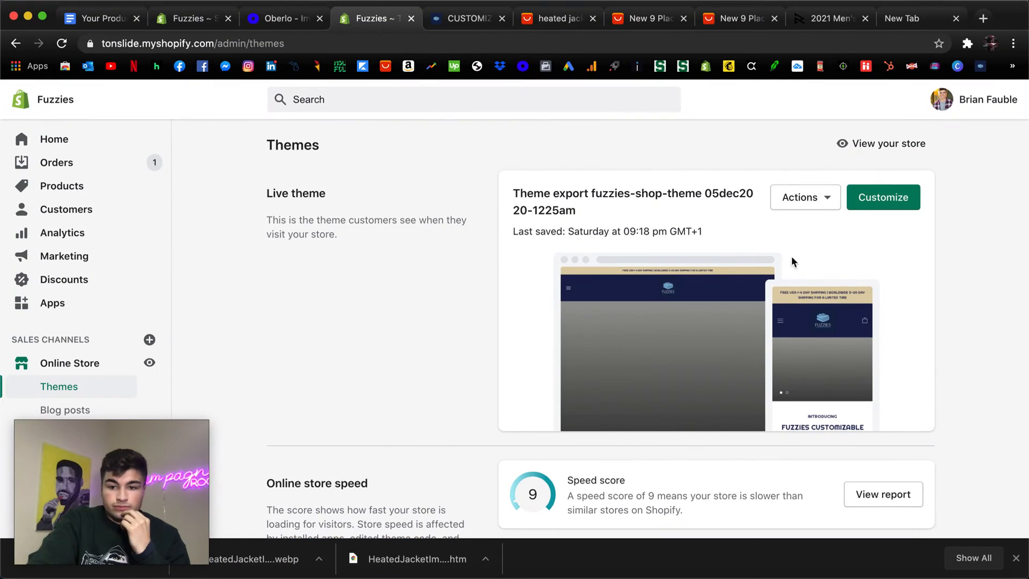
left_click(862, 203)
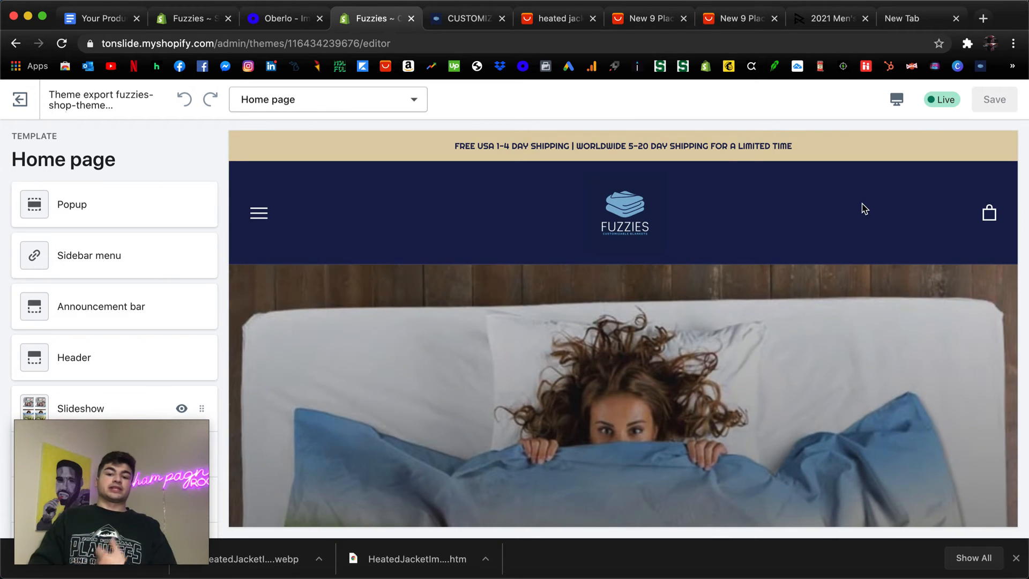
left_click(356, 107)
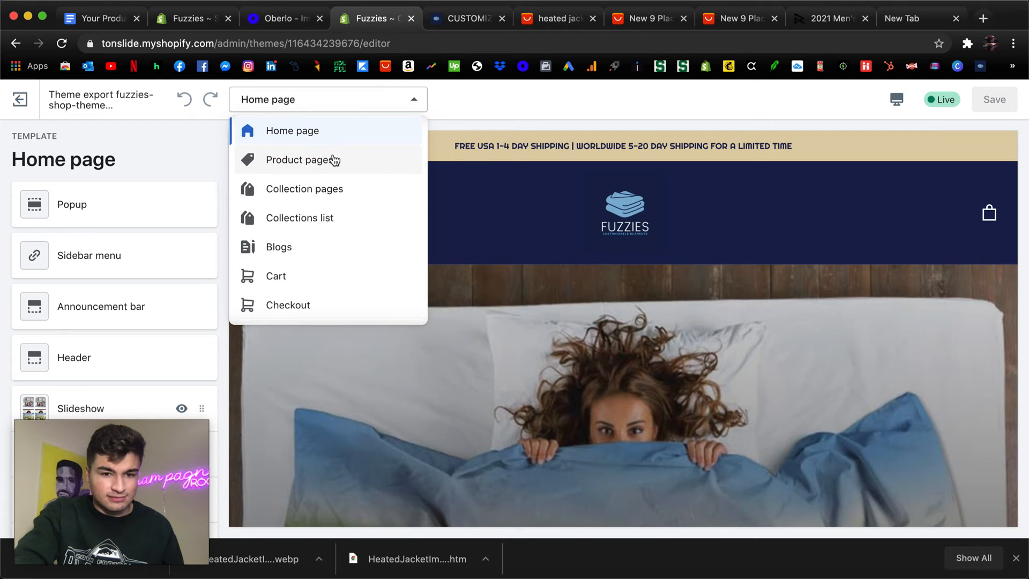
left_click(283, 159)
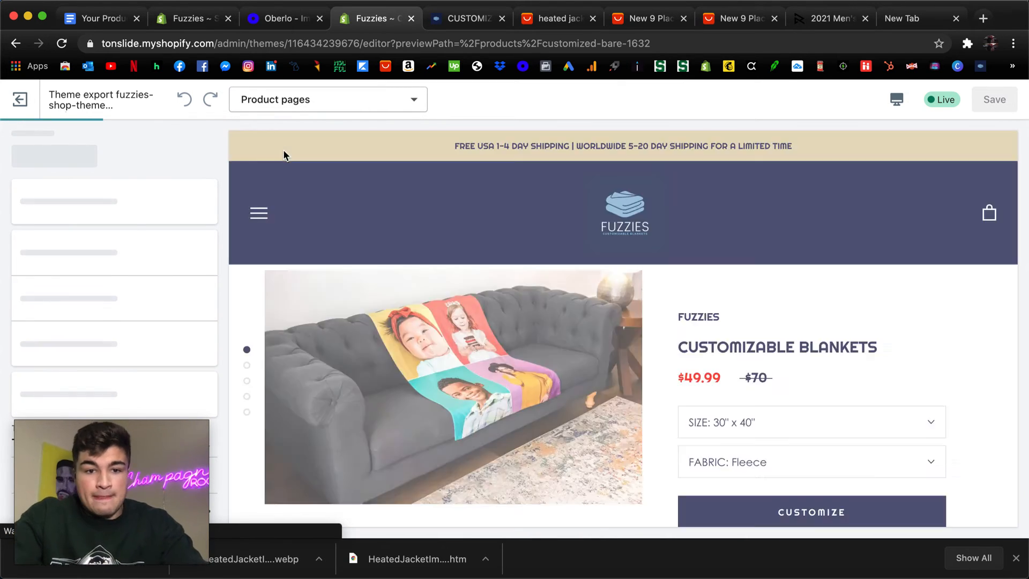
Review the customizable blankets page's images and purchase options, and highlight its description text with the bulleted features.
scroll(283, 155, "down", 1)
scroll(640, 217, "down", 5)
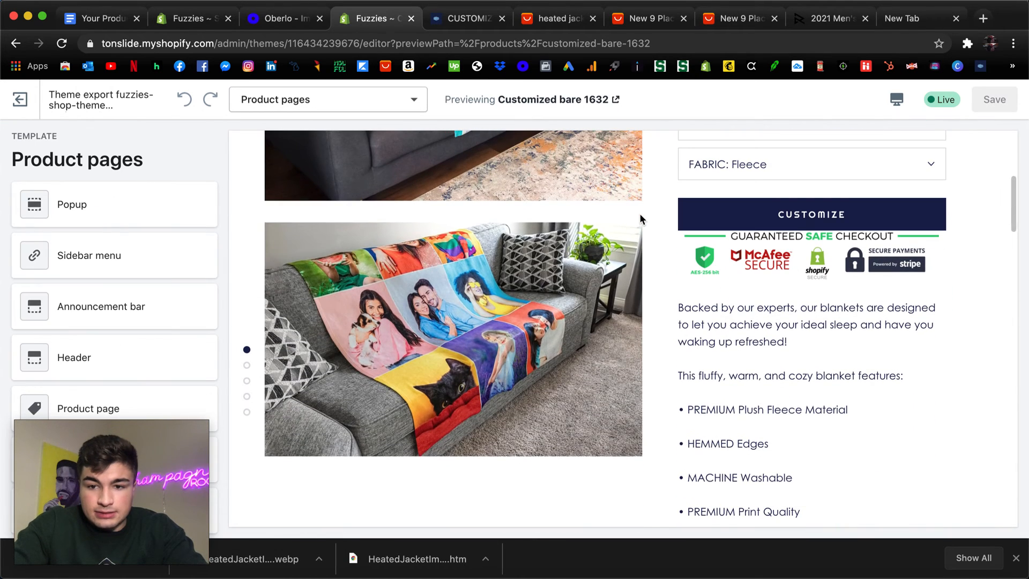
scroll(639, 214, "up", 5)
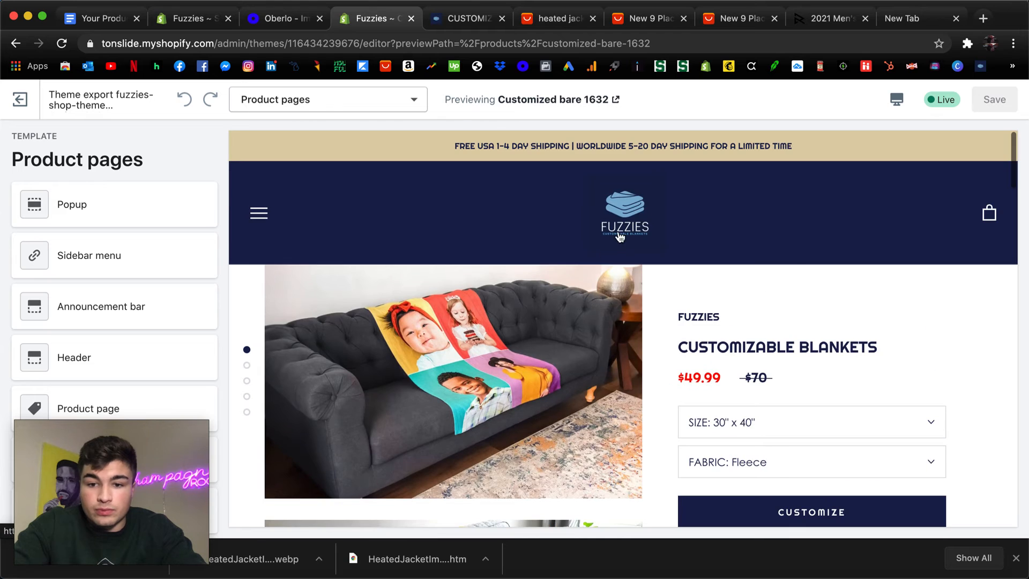
scroll(772, 302, "down", 1)
scroll(555, 267, "down", 5)
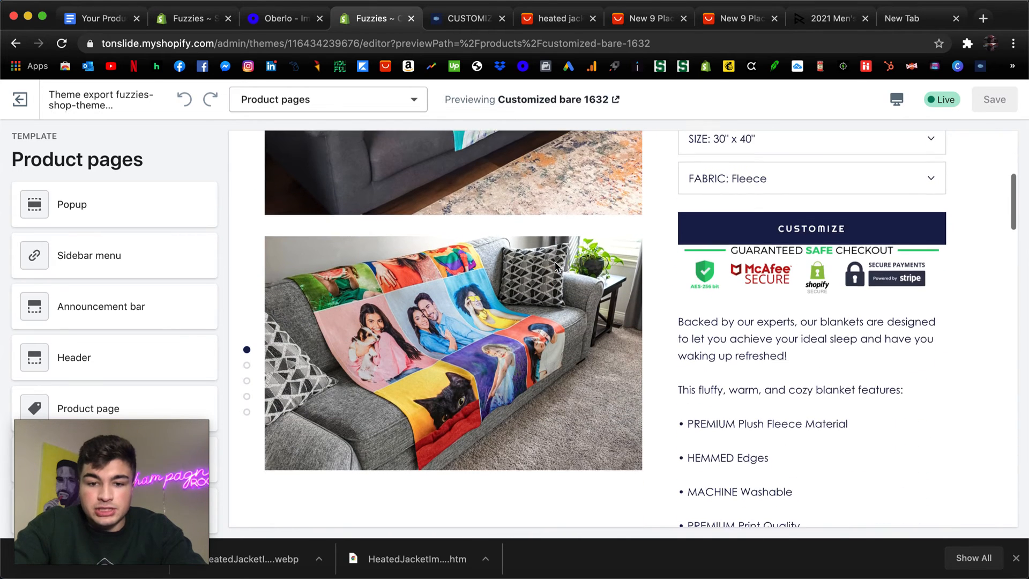
scroll(555, 266, "down", 10)
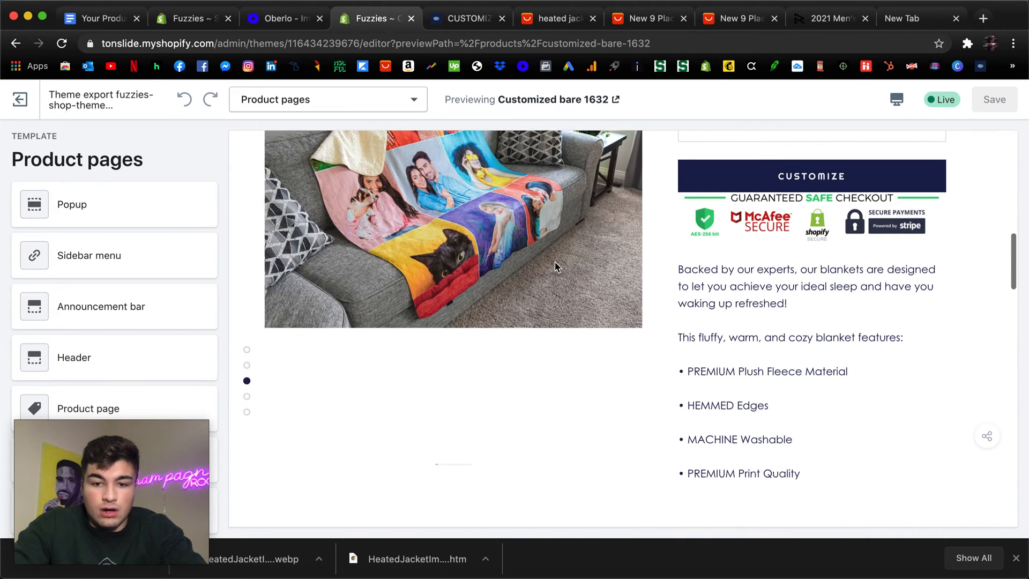
scroll(555, 262, "up", 15)
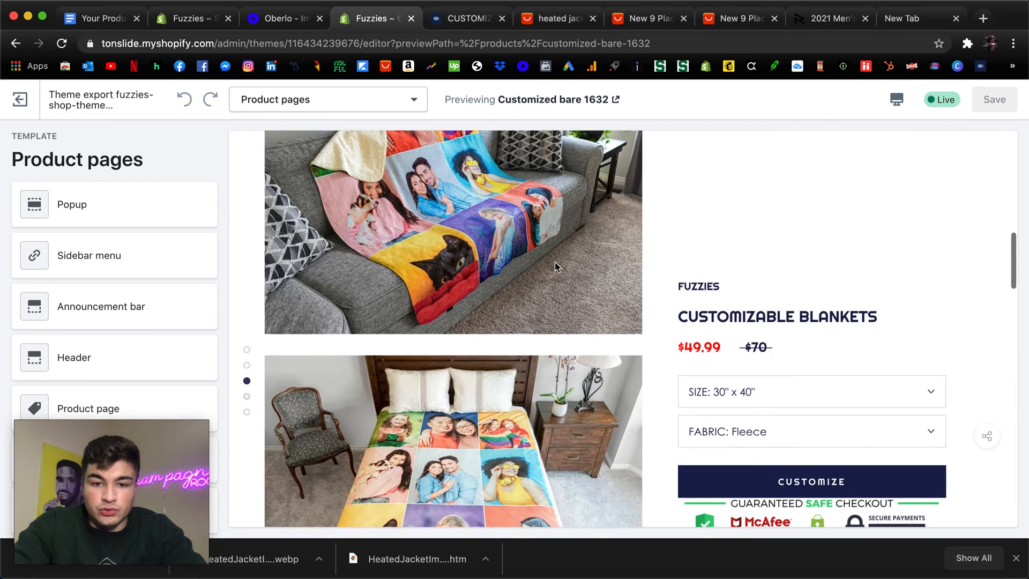
scroll(775, 367, "down", 6)
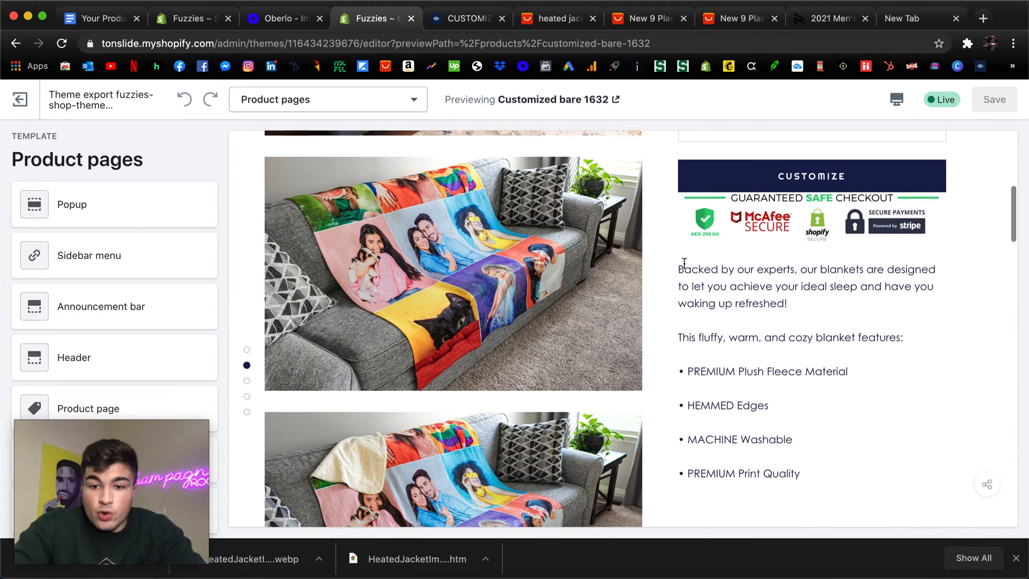
left_click_drag(677, 266, 846, 472)
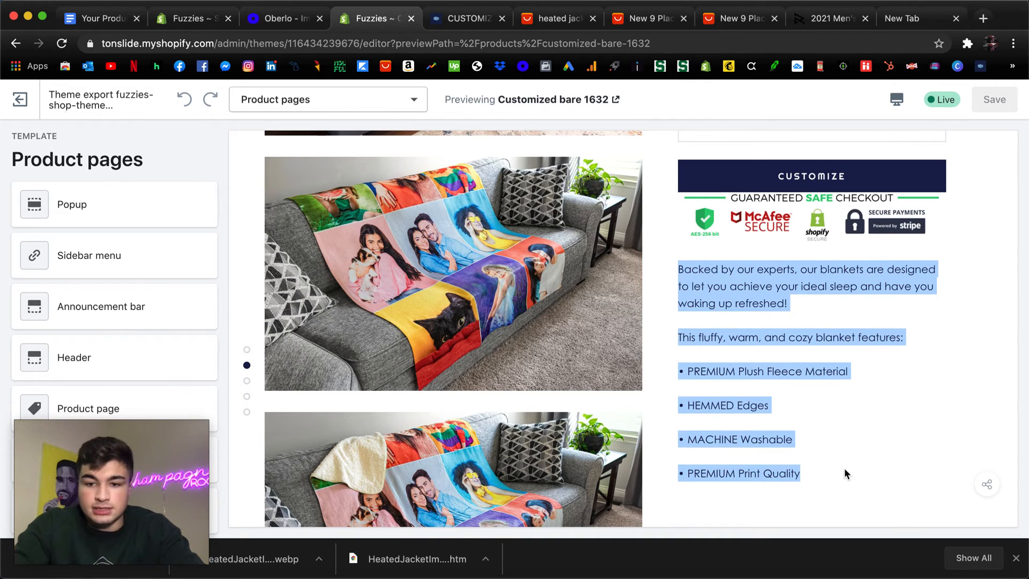
Examine the image-and-text sections below the blanket description, including the premium quality guarantee and the fabric options.
scroll(844, 469, "down", 10)
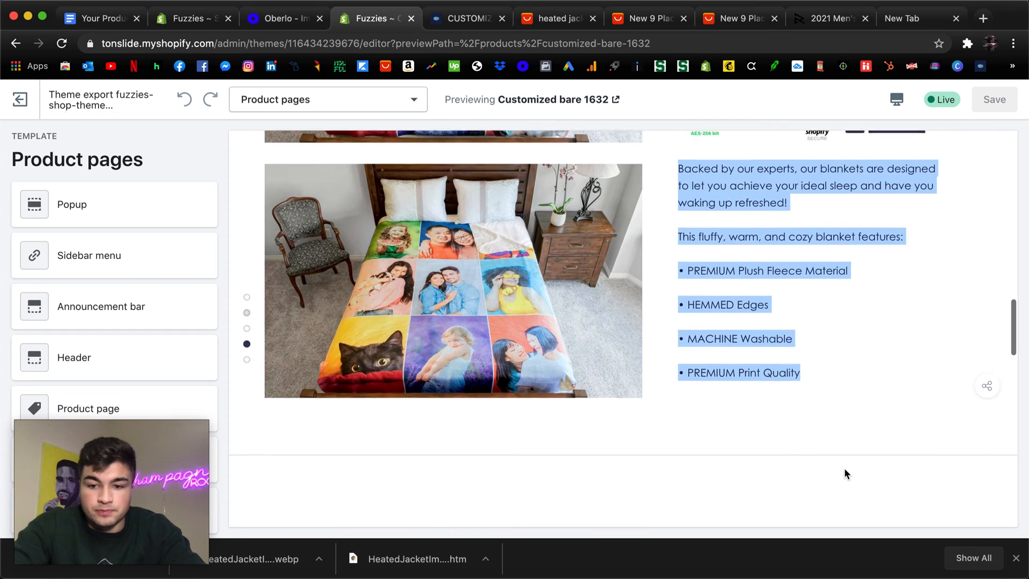
scroll(747, 182, "up", 2)
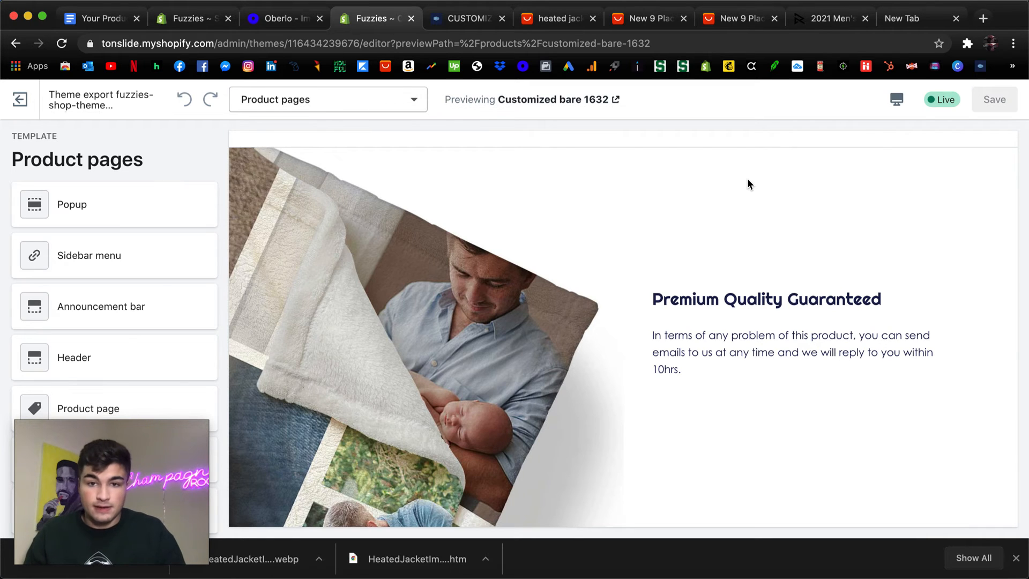
scroll(747, 178, "down", 3)
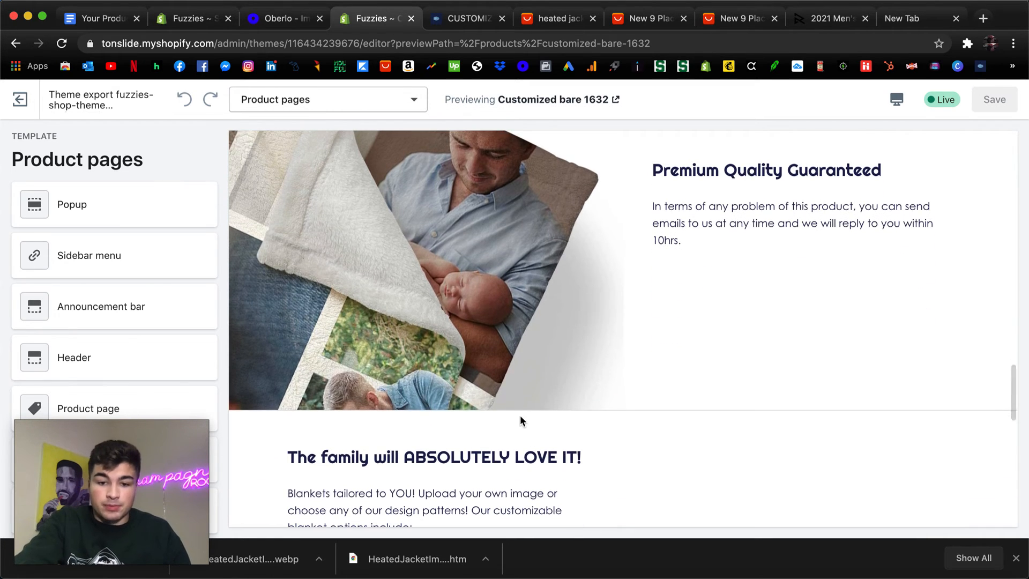
scroll(520, 415, "down", 3)
scroll(541, 351, "down", 2)
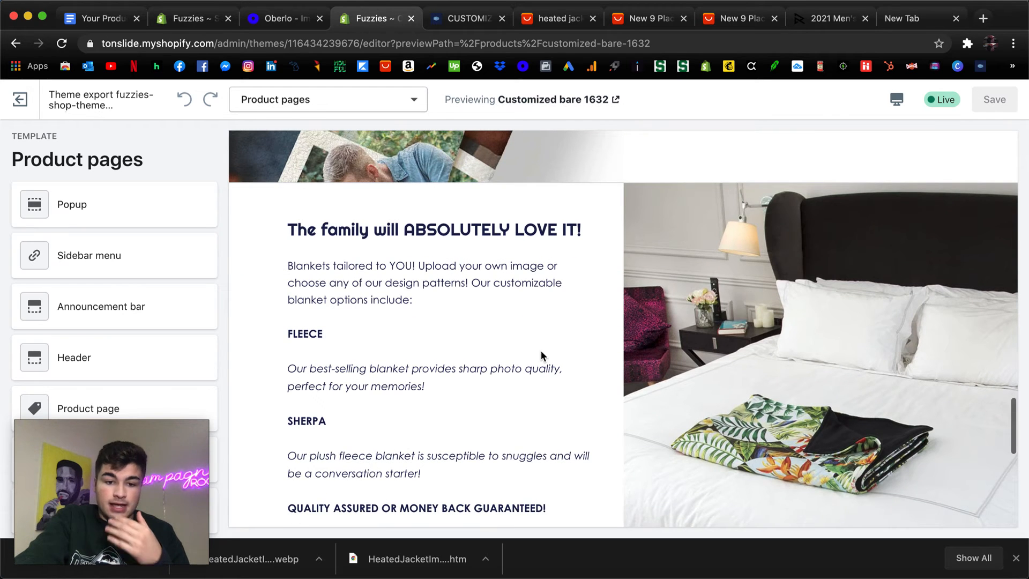
Review the product page from the family-themed fabric options section back up to the purchase options, and clear the description text highlight.
scroll(541, 352, "down", 1)
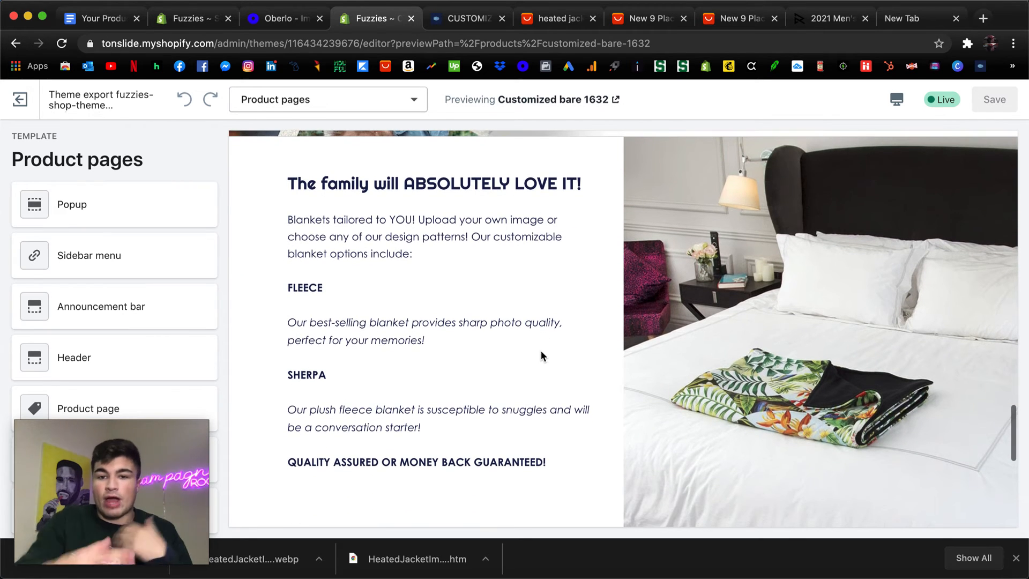
scroll(541, 350, "down", 3)
scroll(519, 212, "up", 10)
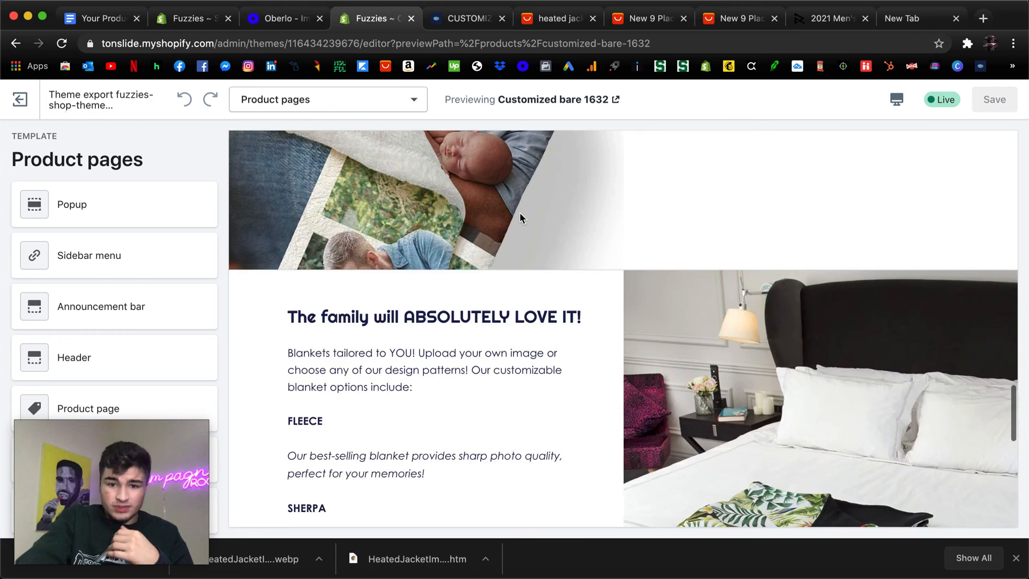
scroll(519, 213, "up", 10)
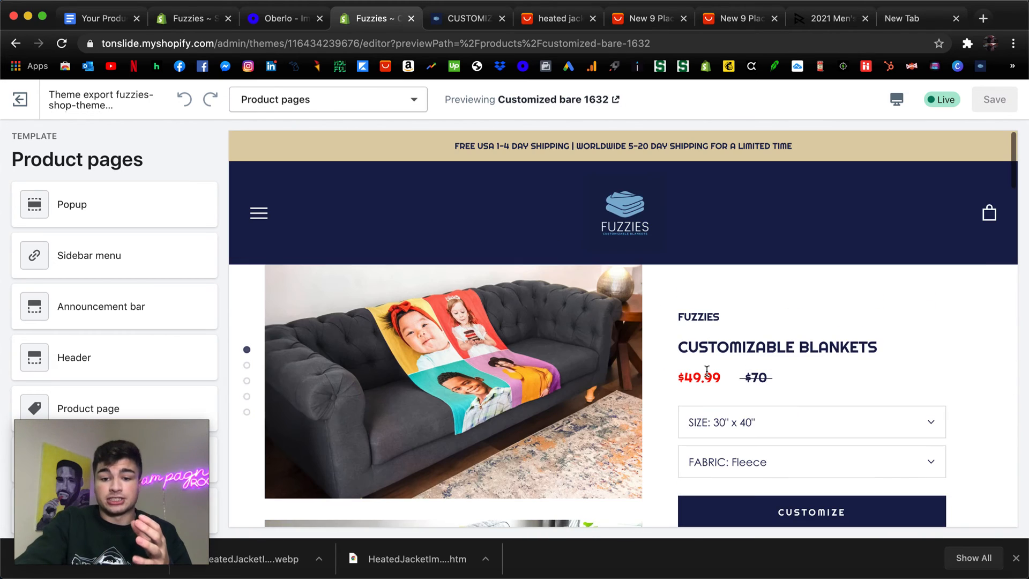
scroll(606, 413, "down", 3)
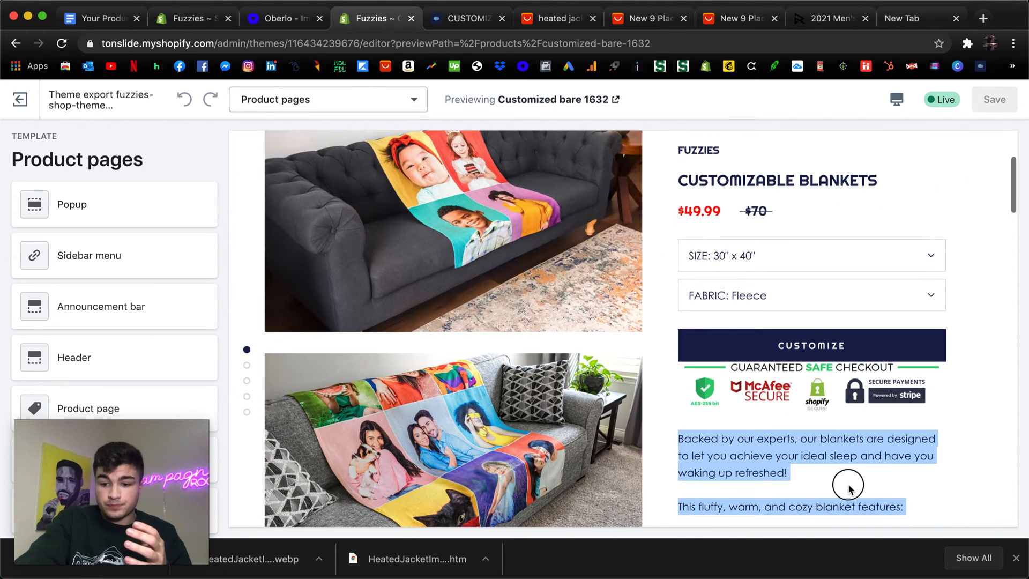
left_click(847, 486)
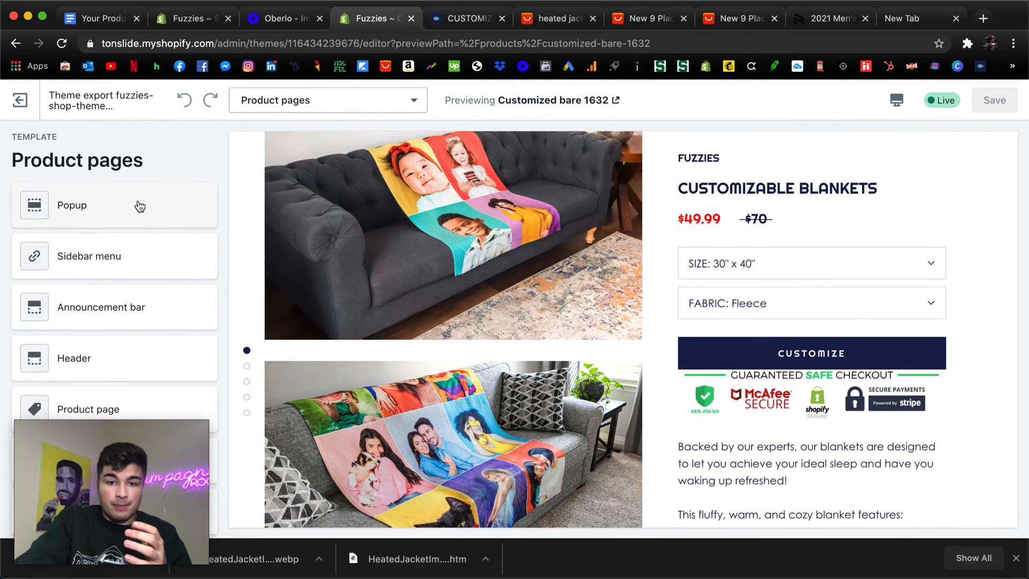
scroll(410, 277, "up", 3)
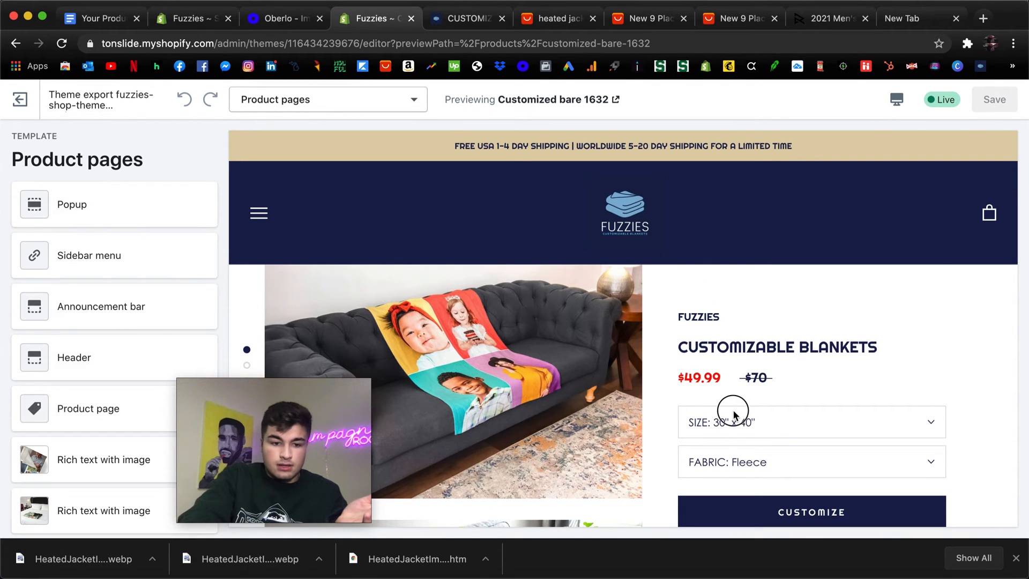
left_click_drag(302, 470, 936, 194)
Open the Product page section's settings, look through the product image, tab, review and featured image options, and return to the section list.
scroll(97, 308, "down", 3)
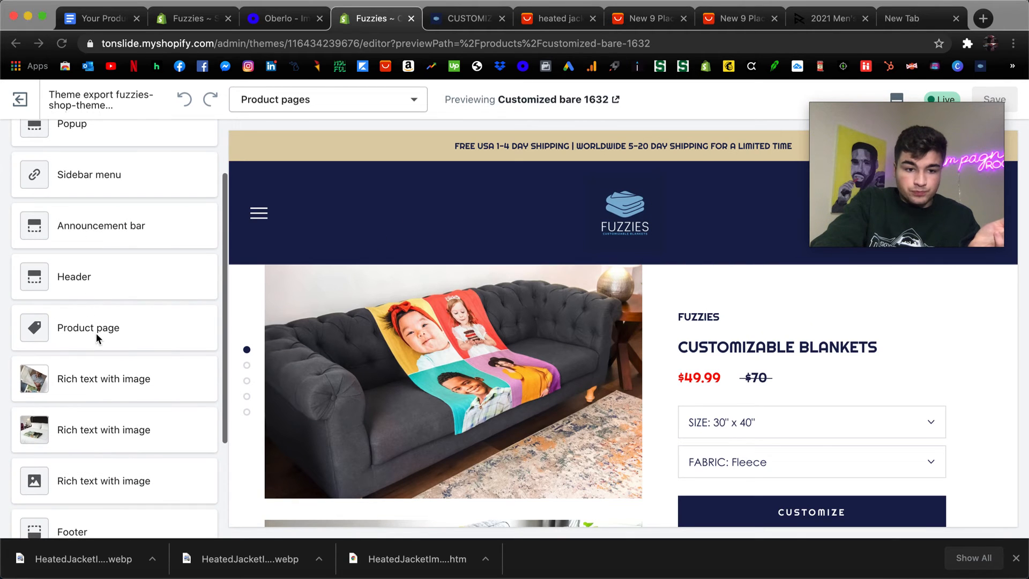
left_click(94, 325)
left_click(94, 325)
scroll(102, 272, "down", 10)
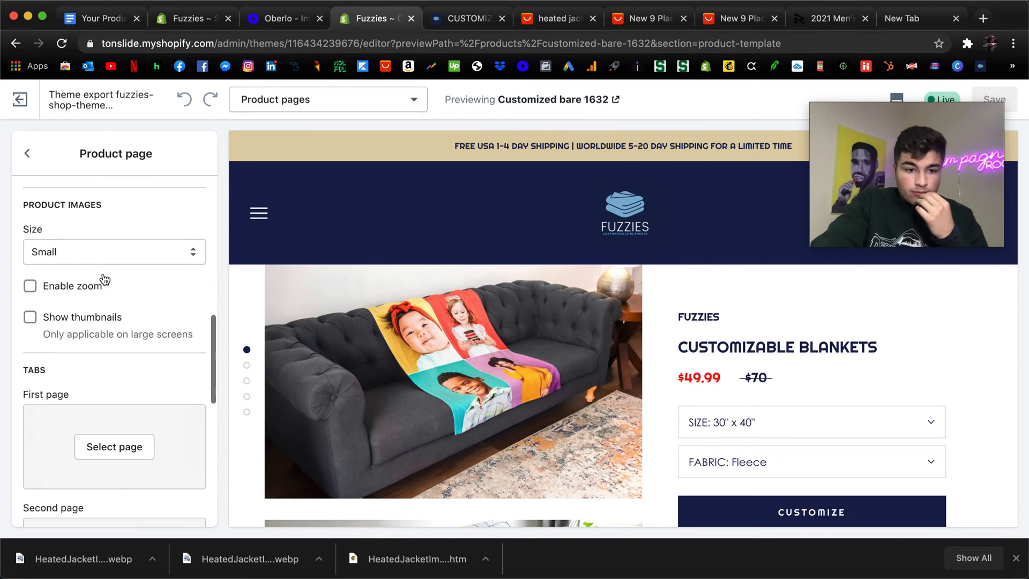
scroll(121, 333, "down", 10)
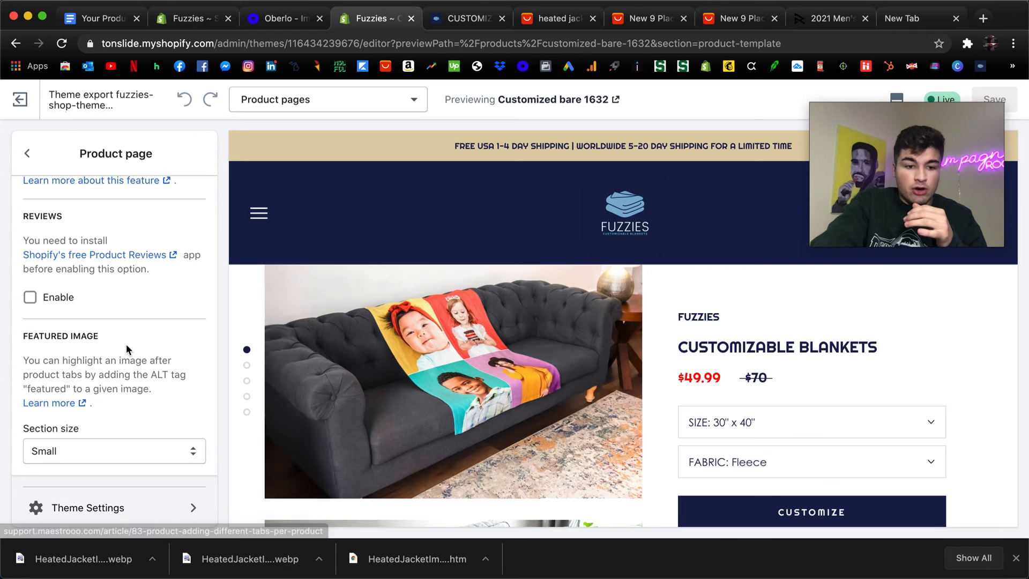
scroll(126, 344, "up", 20)
left_click(27, 153)
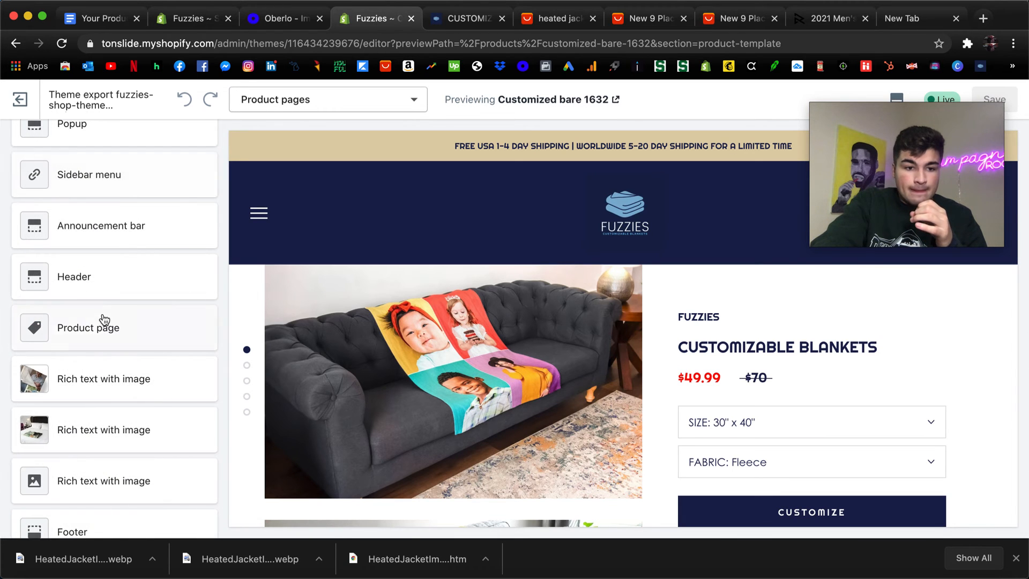
Reopen the Product page section's settings and examine them from the color swatch and quantity options down to the featured image size.
left_click(91, 330)
scroll(80, 265, "down", 4)
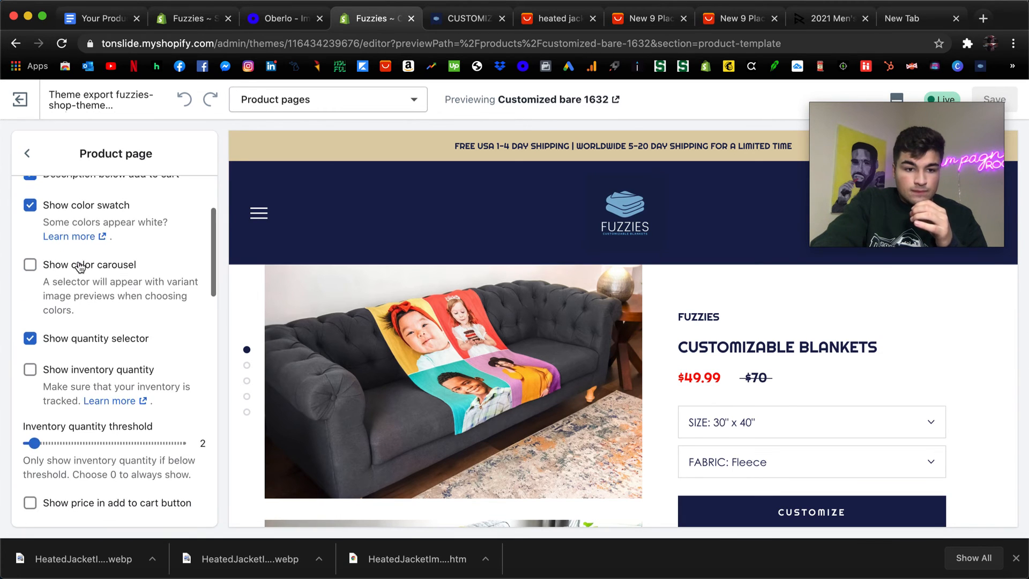
scroll(80, 267, "down", 6)
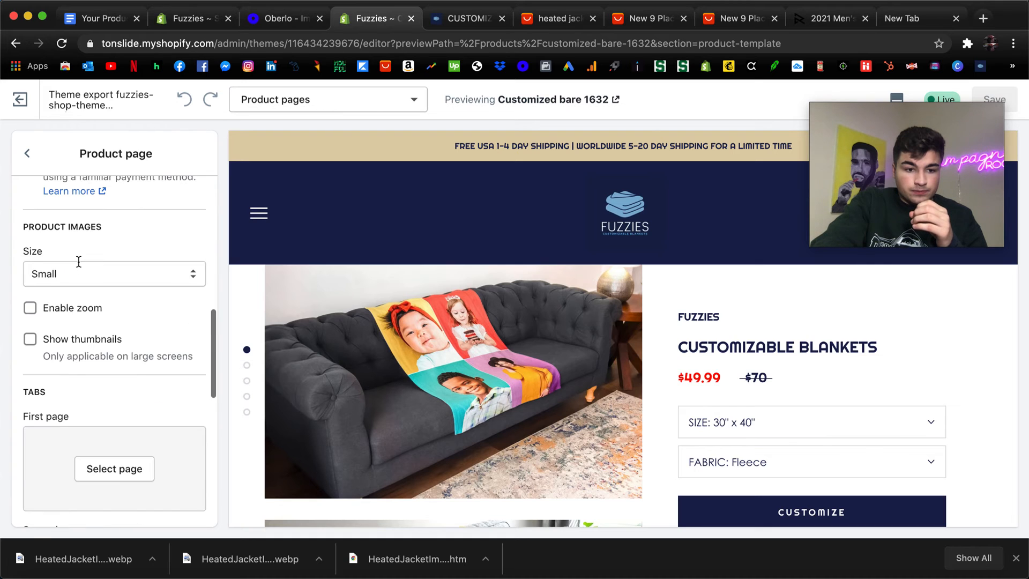
scroll(84, 316, "down", 8)
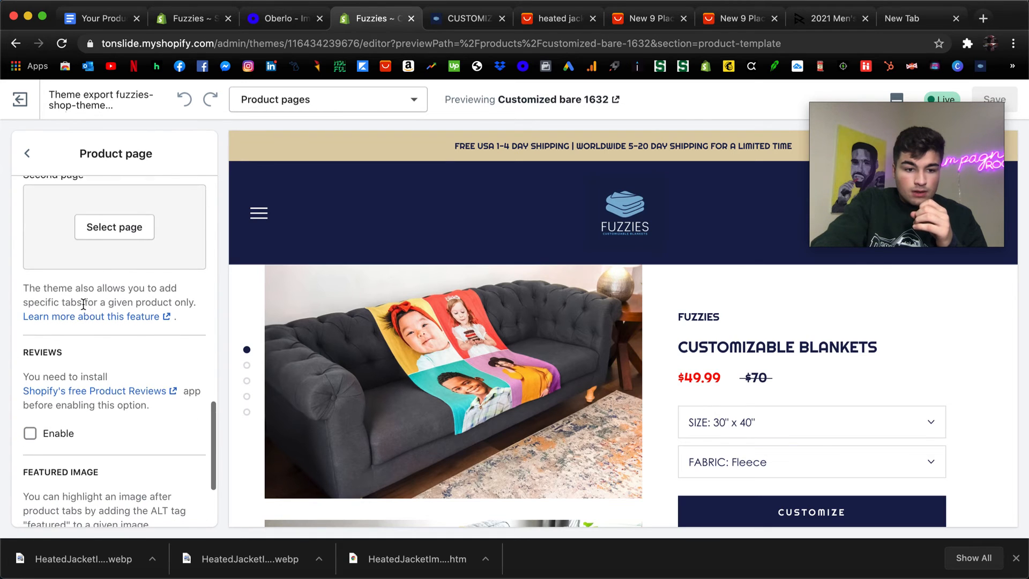
scroll(84, 301, "down", 2)
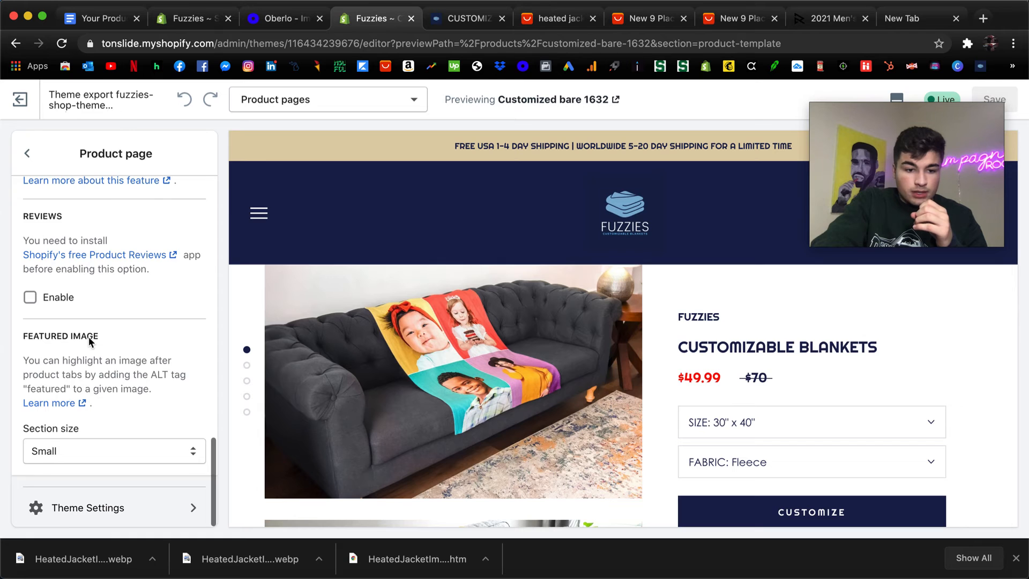
scroll(88, 322, "up", 20)
left_click(38, 167)
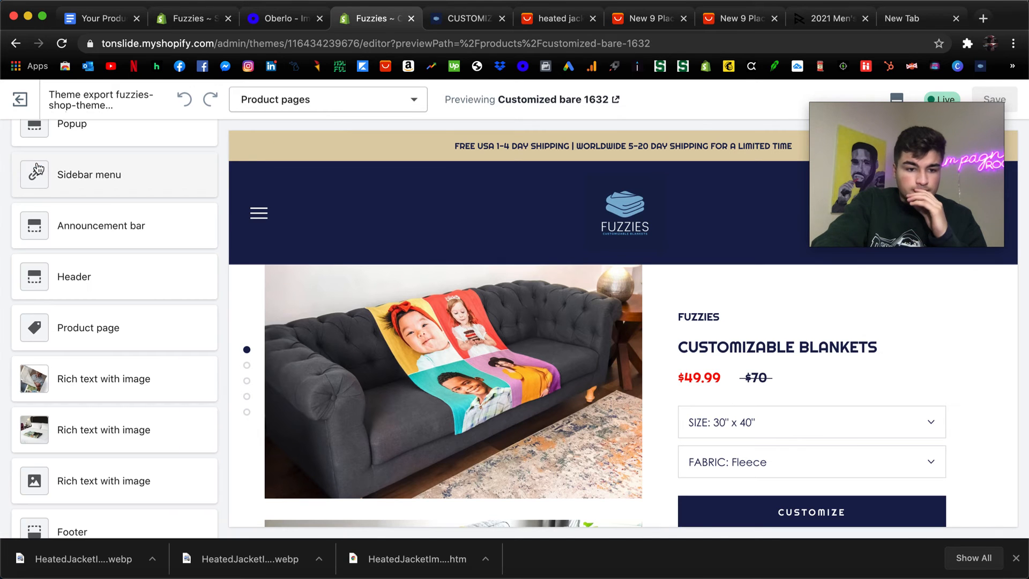
Open the Premium Quality Guaranteed rich text section and examine its heading, image, image position, text and link fields alongside the preview.
left_click(99, 369)
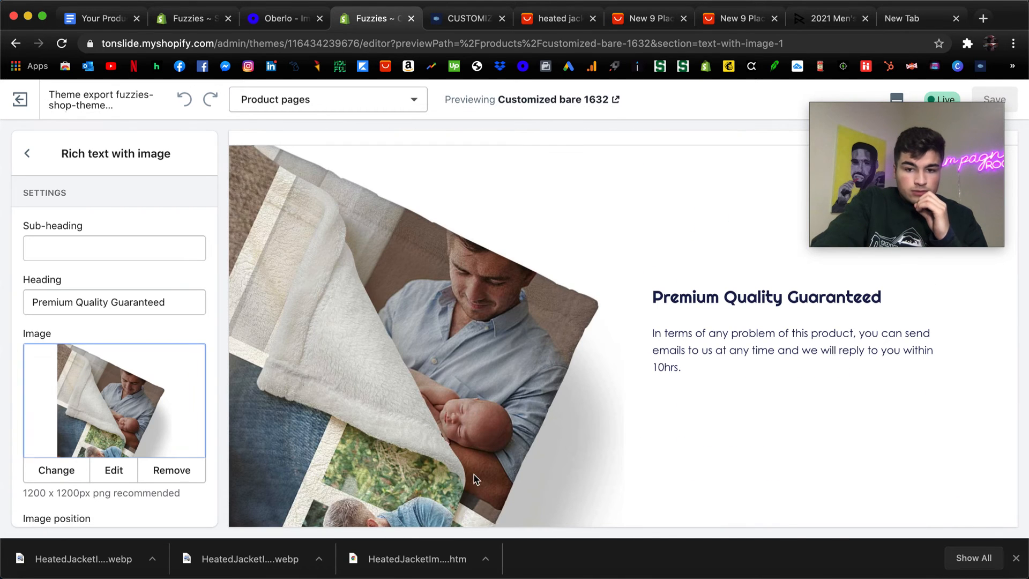
scroll(568, 273, "down", 2)
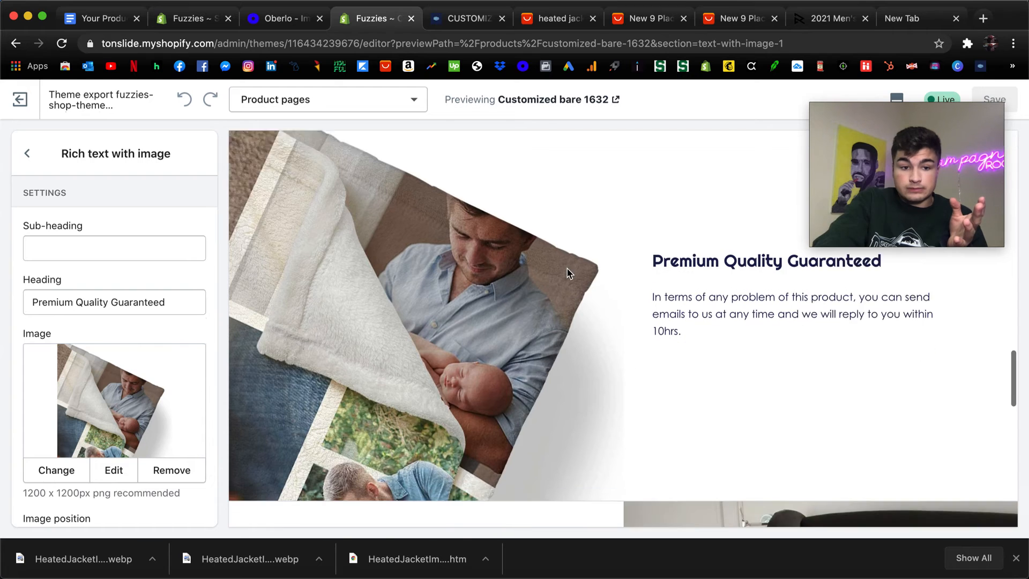
scroll(33, 298, "down", 4)
scroll(503, 274, "up", 7)
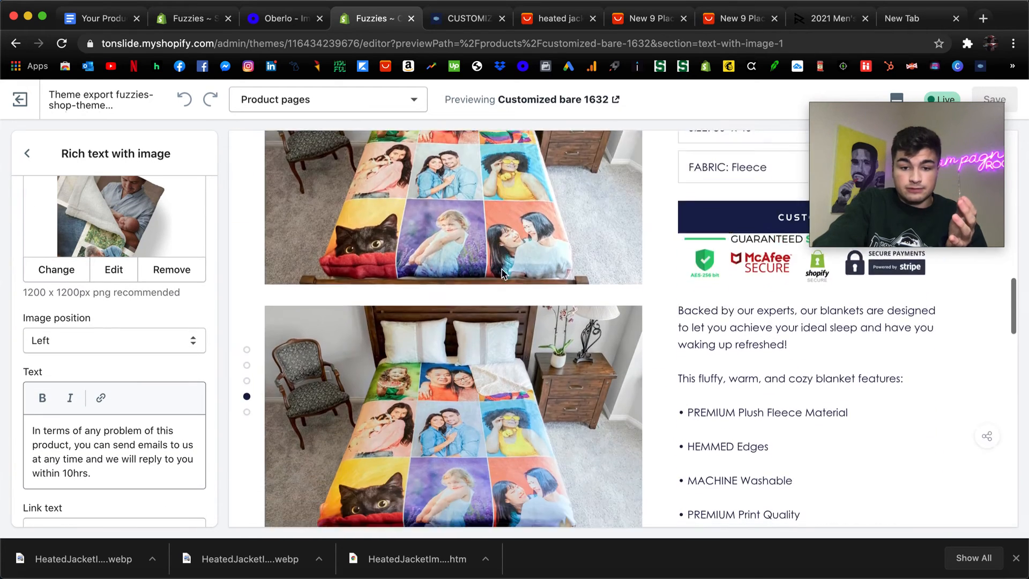
scroll(503, 274, "down", 10)
scroll(630, 268, "up", 2)
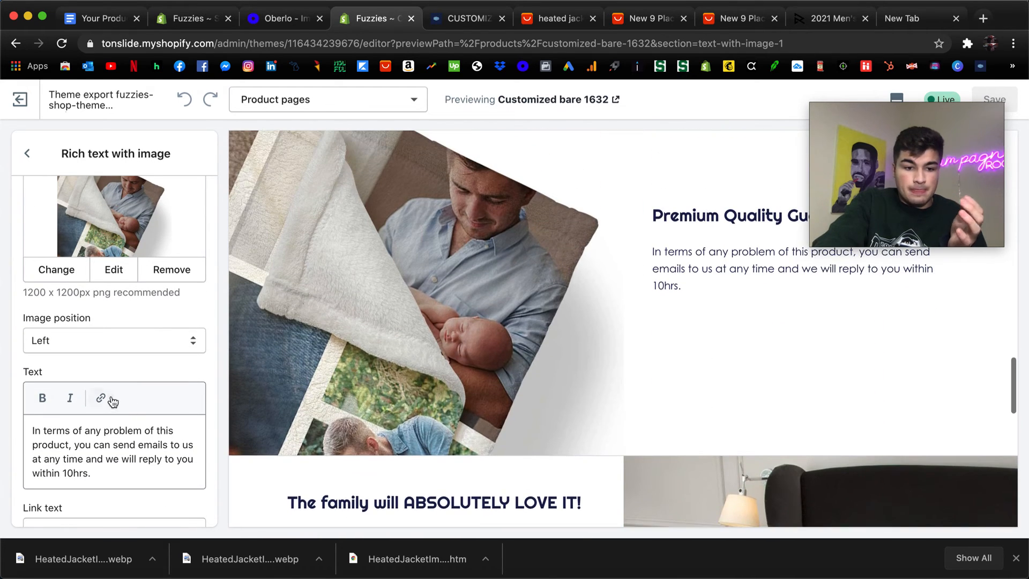
scroll(108, 400, "down", 2)
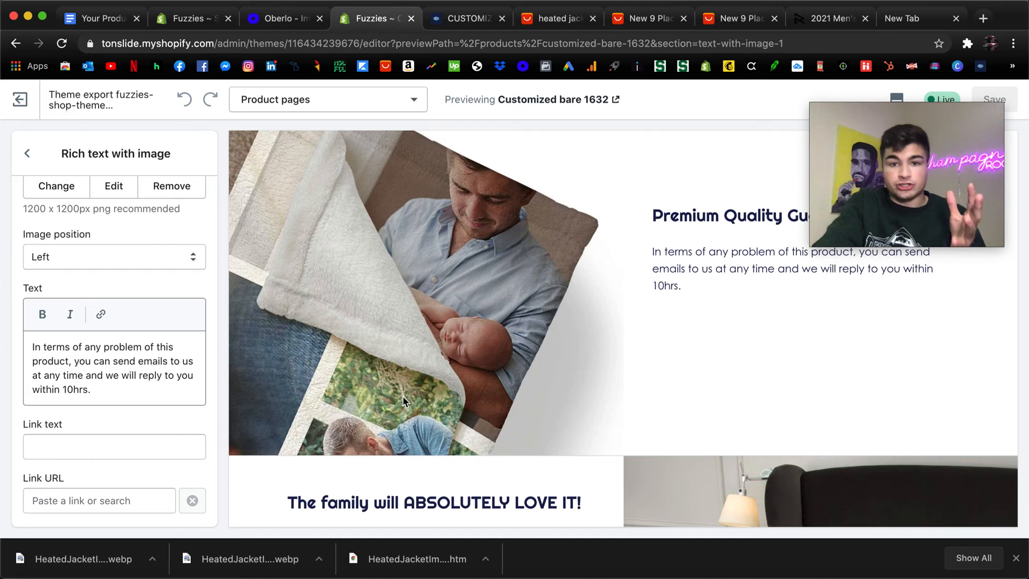
scroll(403, 401, "down", 3)
scroll(437, 448, "down", 2)
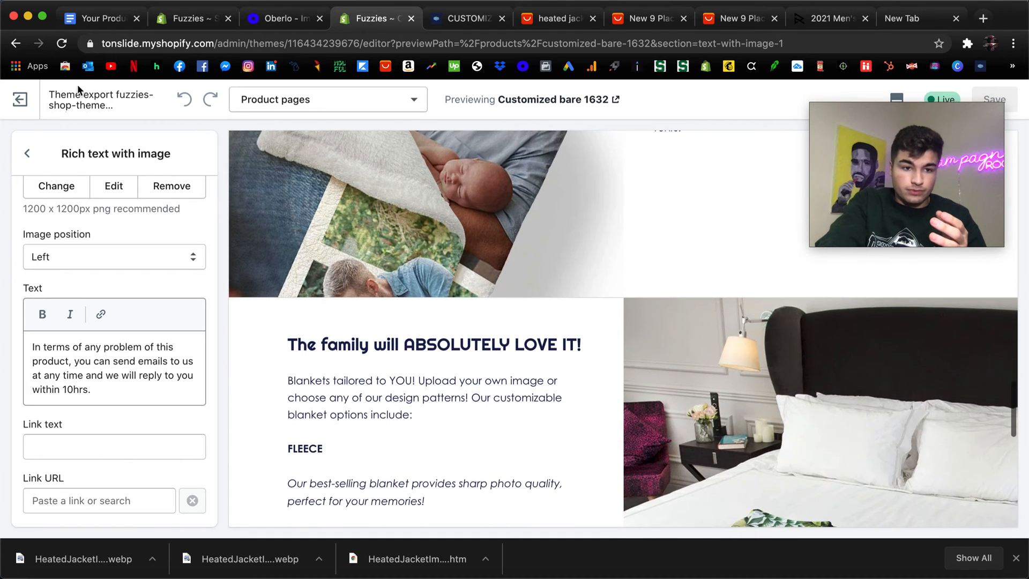
Open the "The family will ABSOLUTELY LOVE IT!" rich text section, examine its image and text settings, and return to the section list.
left_click(27, 153)
scroll(407, 356, "down", 4)
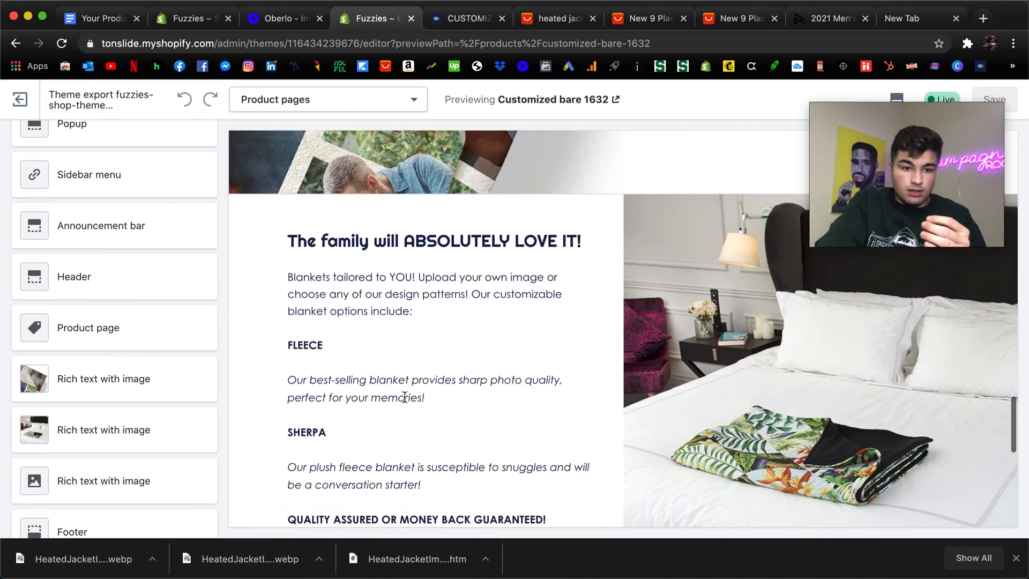
scroll(57, 310, "down", 4)
left_click(93, 312)
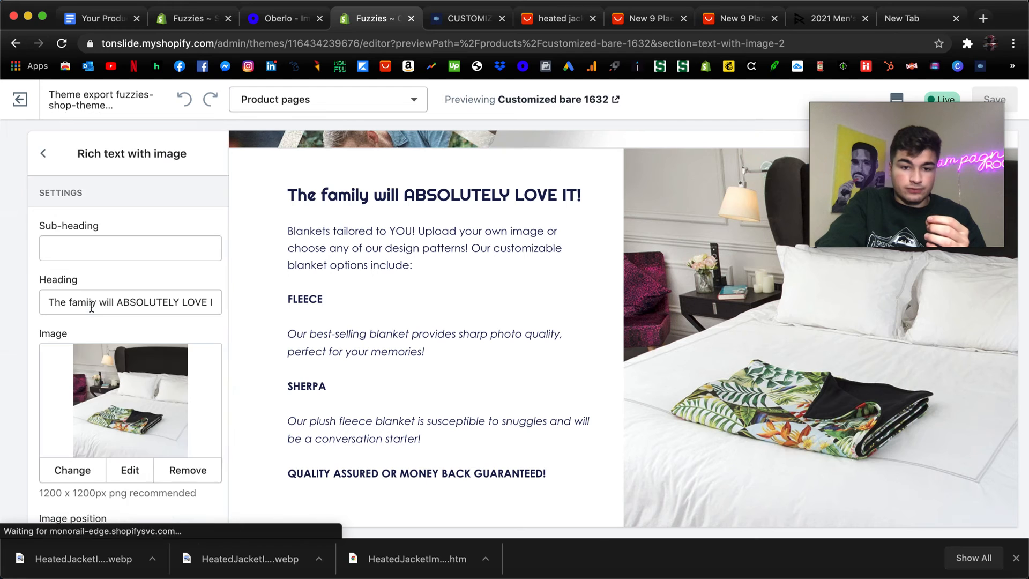
scroll(114, 327, "down", 5)
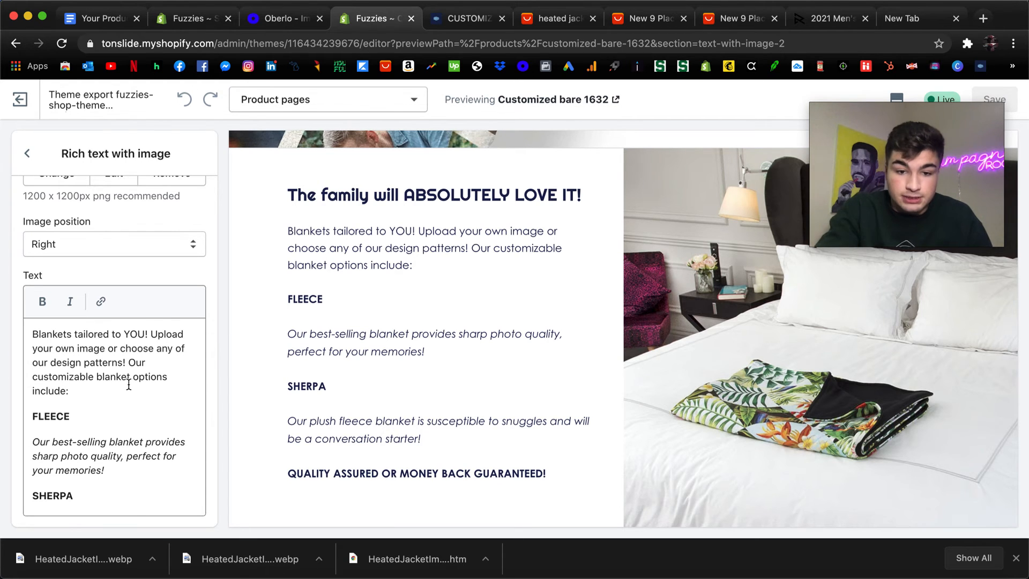
scroll(417, 350, "down", 3)
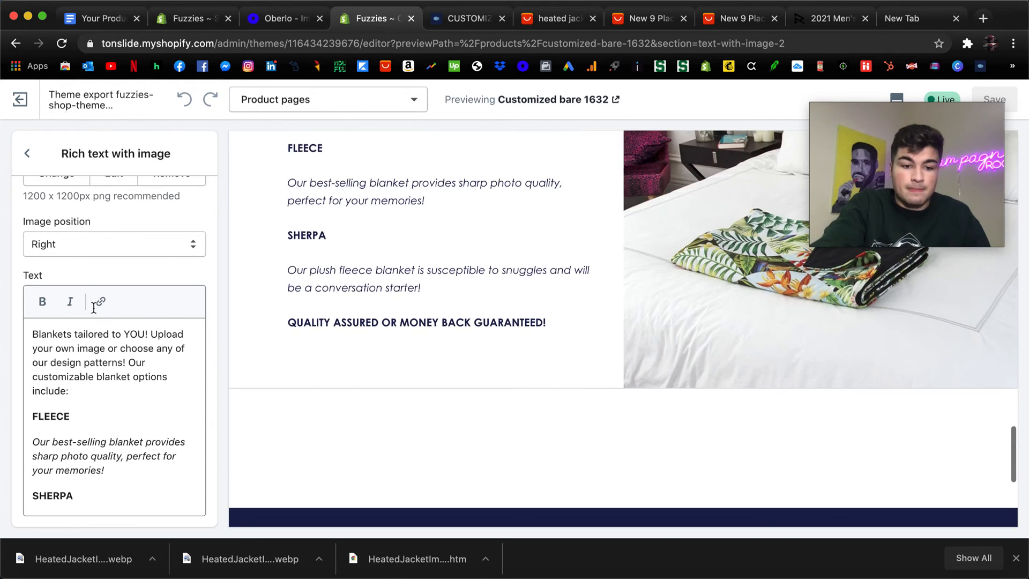
scroll(93, 308, "down", 2)
scroll(80, 279, "up", 10)
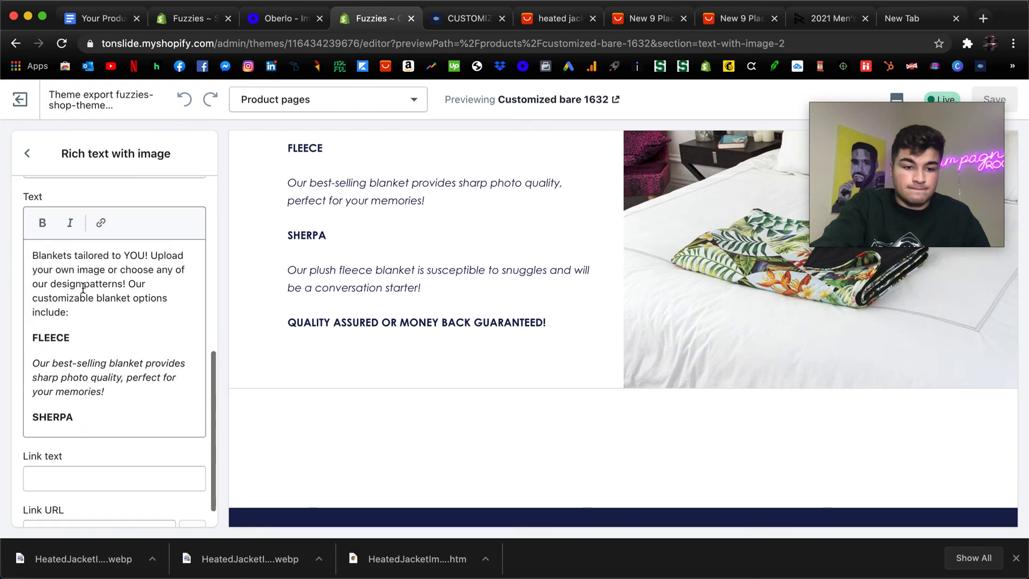
left_click(28, 154)
scroll(582, 359, "up", 5)
scroll(582, 359, "up", 5)
left_click_drag(909, 131, 327, 417)
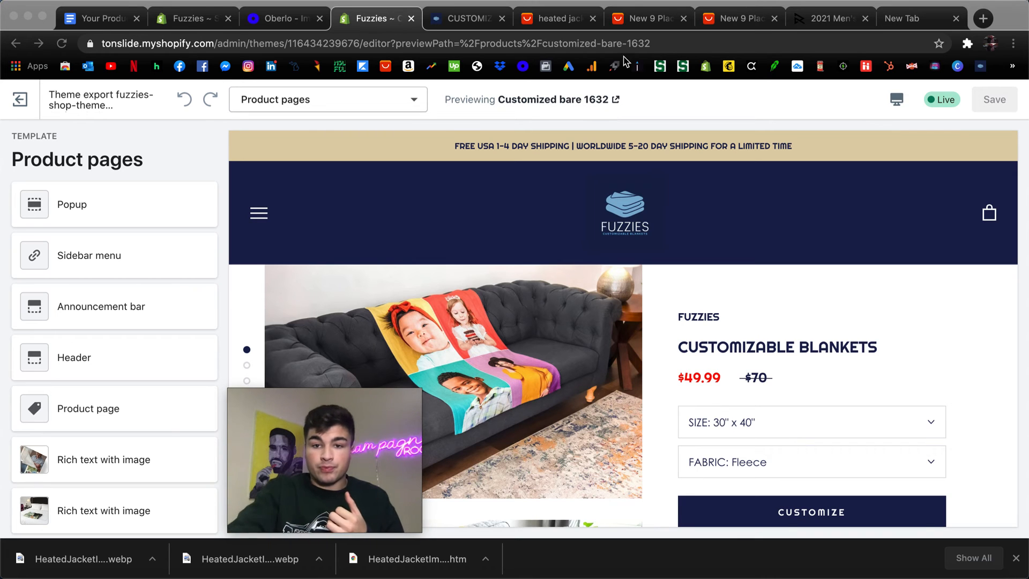
Switch to AliExpress and view the heated jacket search results with their filters and sort options.
left_click(628, 21)
left_click(567, 17)
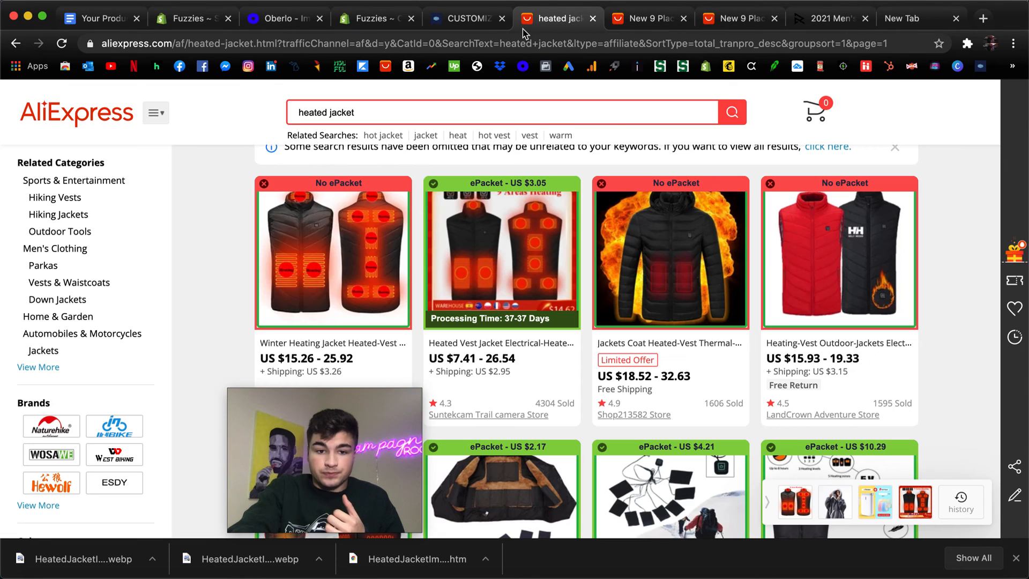
scroll(484, 303, "up", 2)
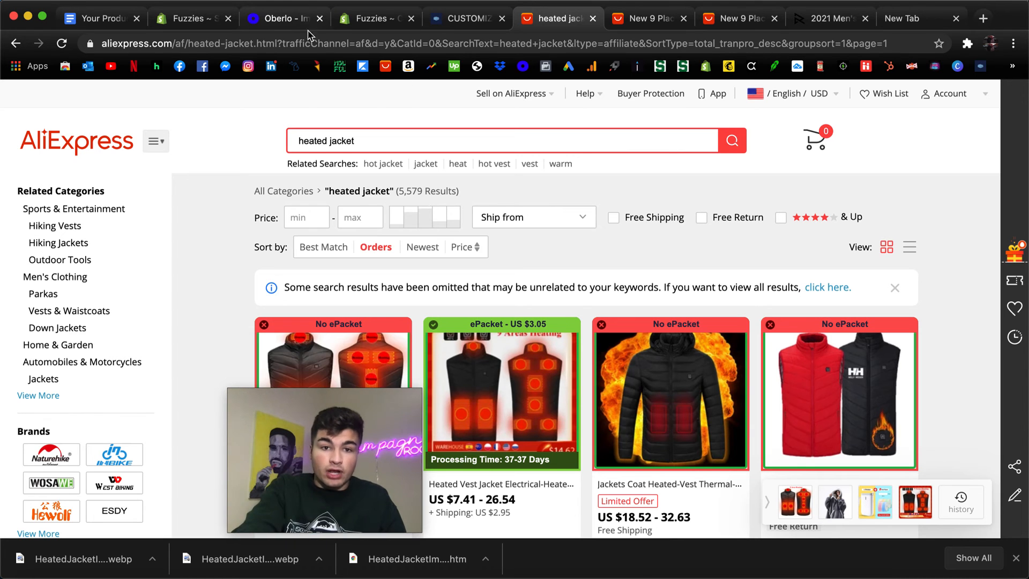
Switch to Oberlo, check the import list and open its home dashboard, and return to the Shopify theme editor.
left_click(277, 20)
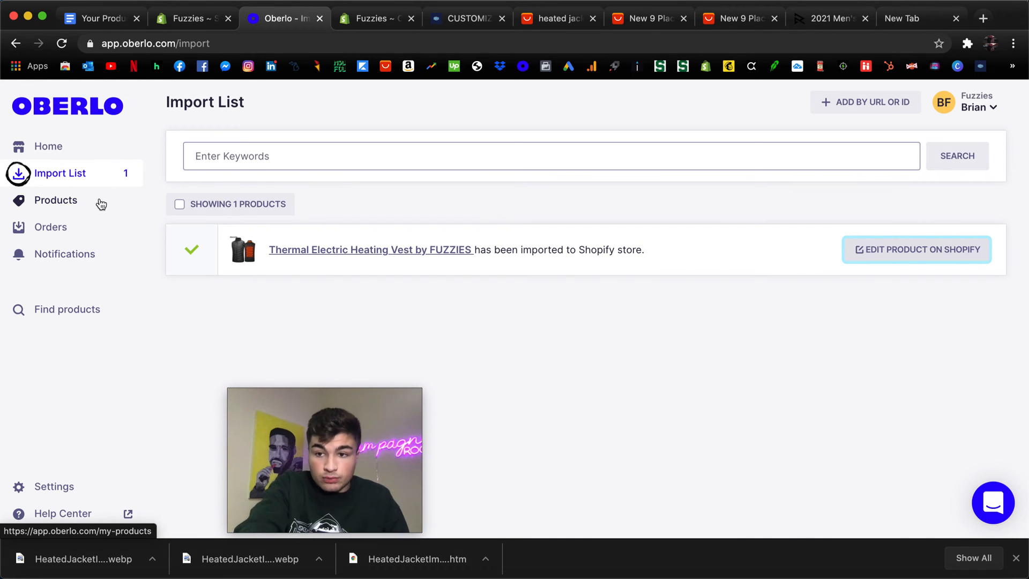
left_click(54, 143)
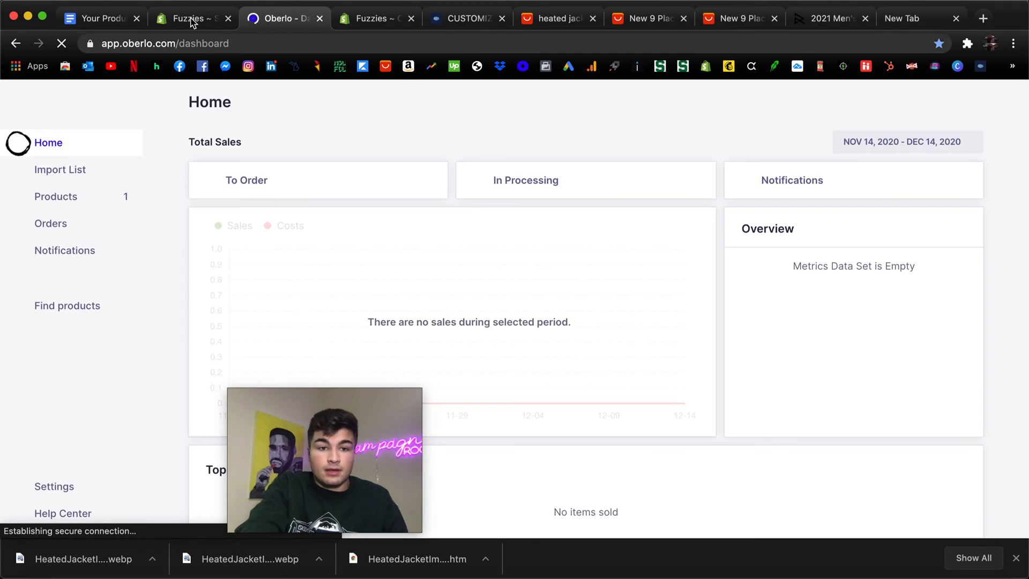
left_click(190, 19)
left_click(403, 22)
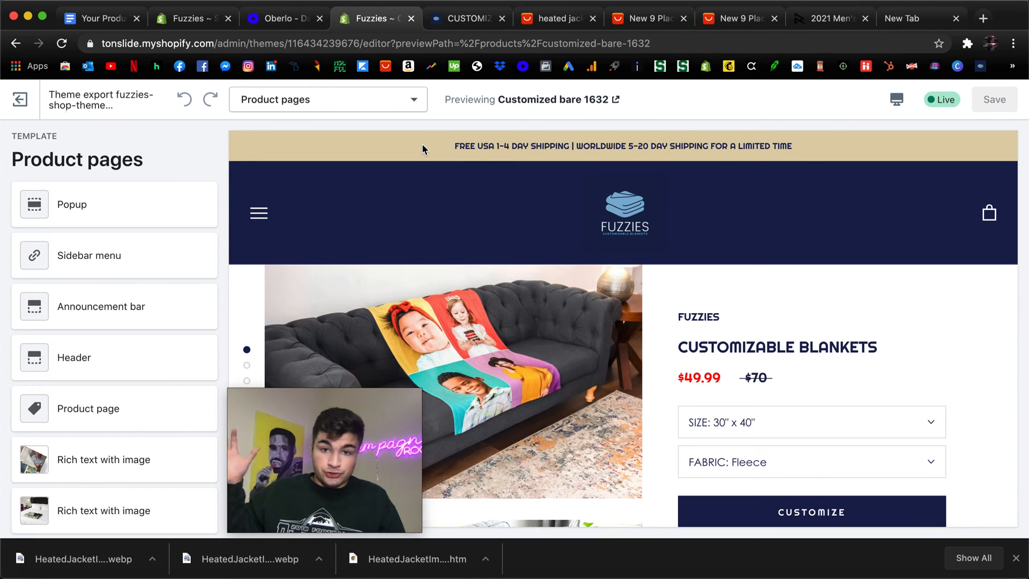
Open Upwork's designers category page in the empty browser tab and log in to reach the jobs home page.
left_click(911, 18)
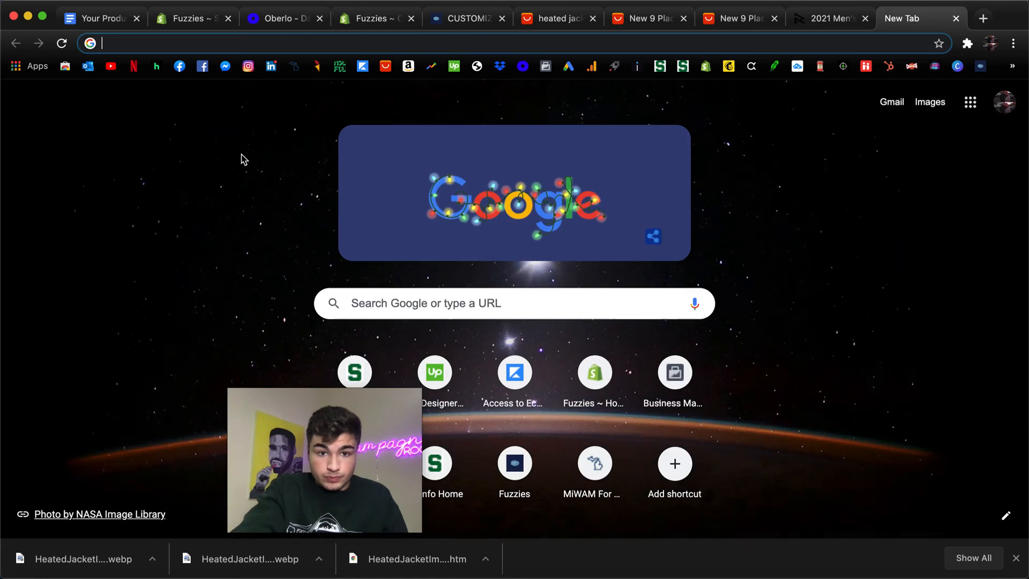
left_click(457, 67)
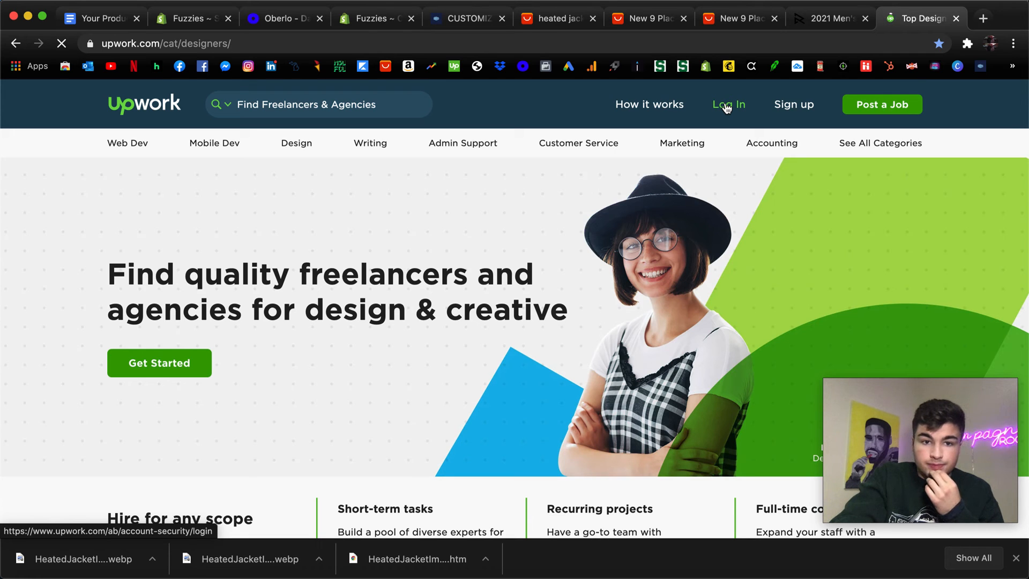
left_click(727, 107)
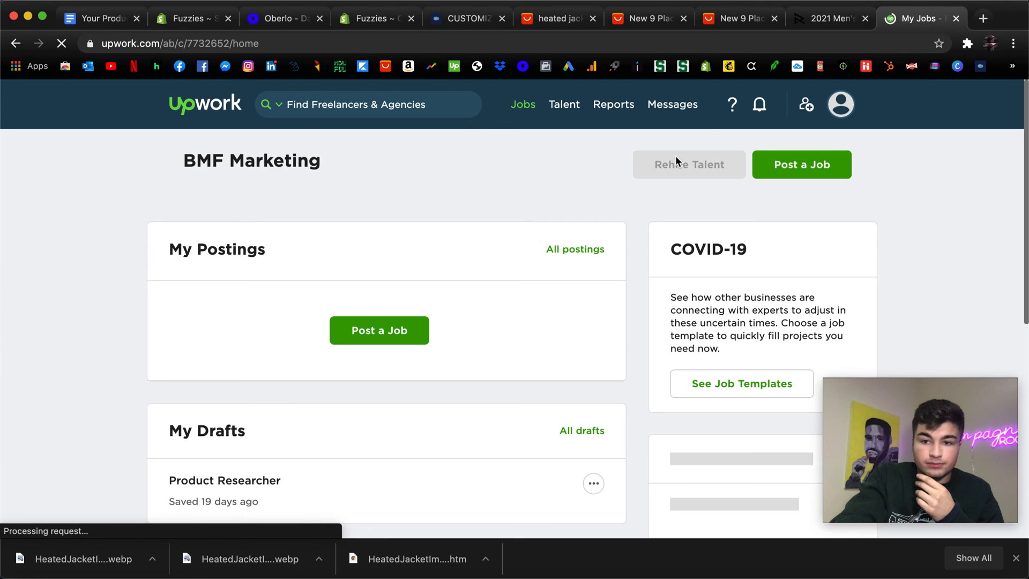
View Upwork's job options, switch back to the Shopify theme editor and open the product page's Footer section.
mouse_move(536, 122)
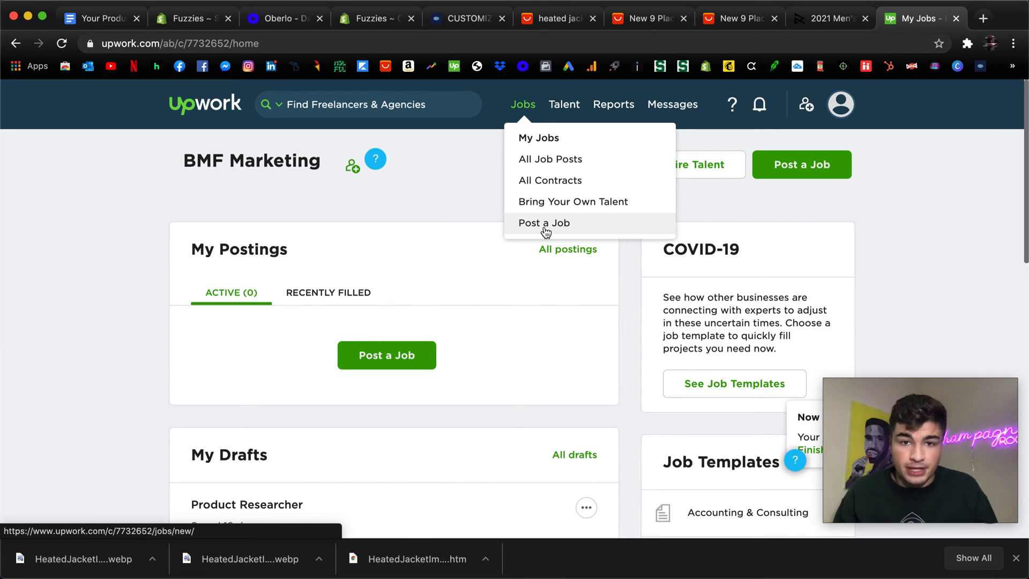
left_click(375, 18)
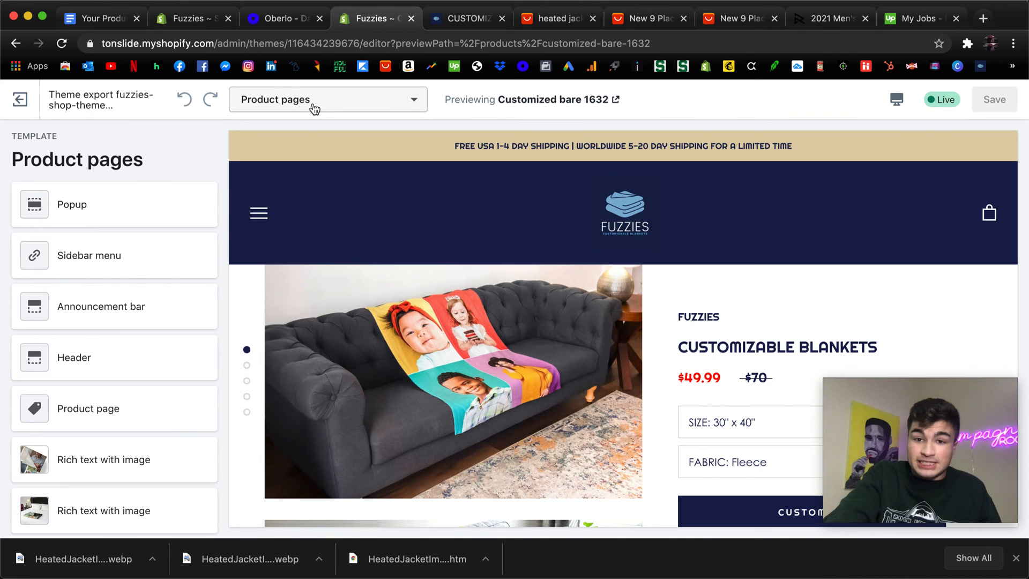
scroll(69, 273, "down", 5)
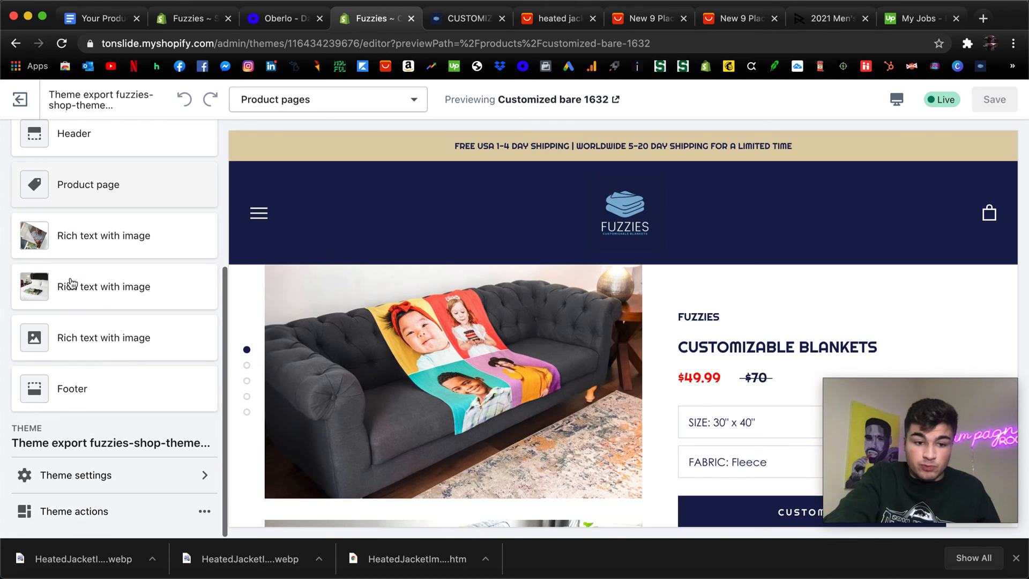
left_click(83, 391)
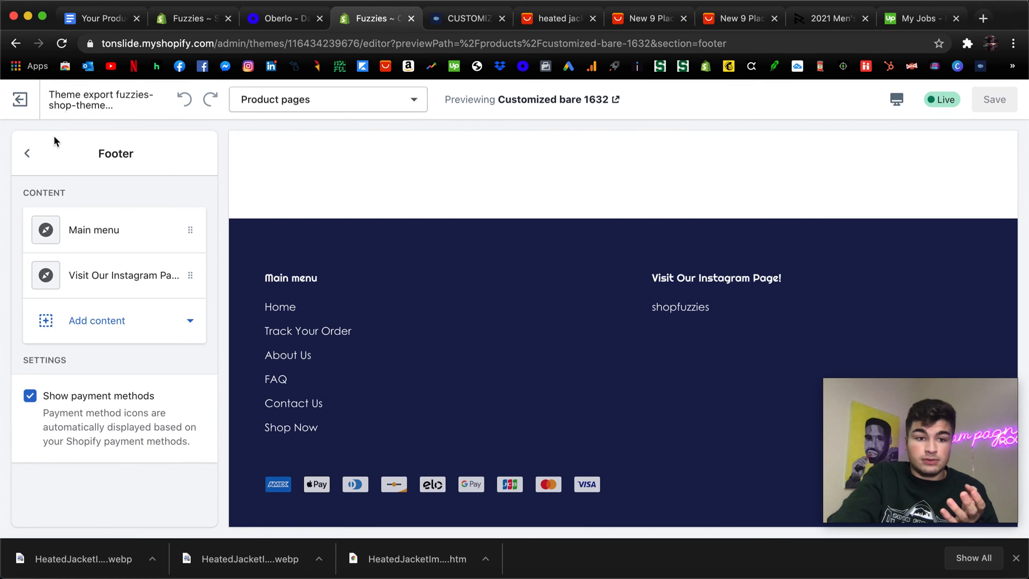
Exit the theme editor, look through the online store's Pages list, and open its Navigation menus.
left_click(12, 107)
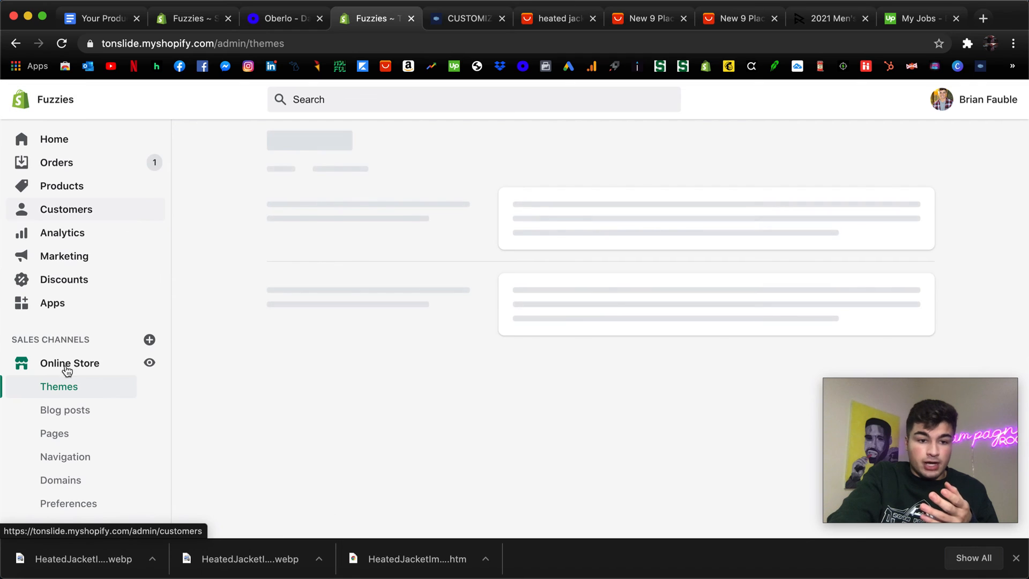
scroll(69, 407, "down", 2)
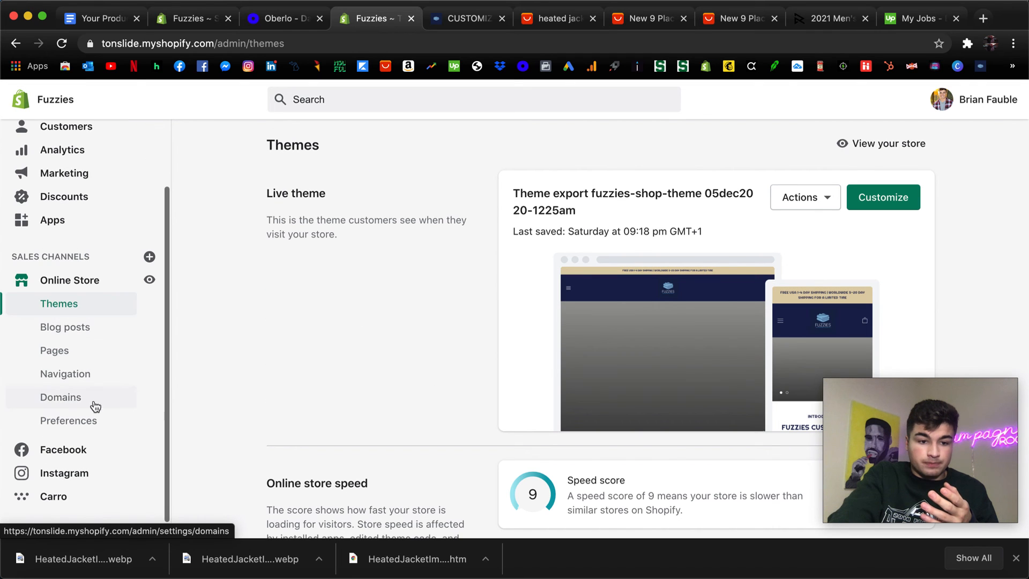
left_click(83, 356)
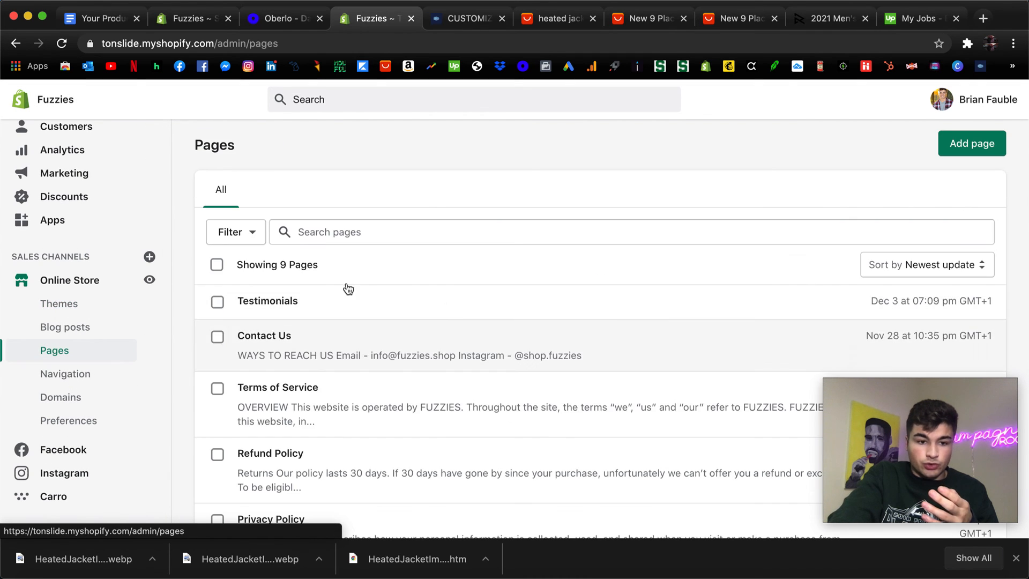
scroll(415, 231, "down", 5)
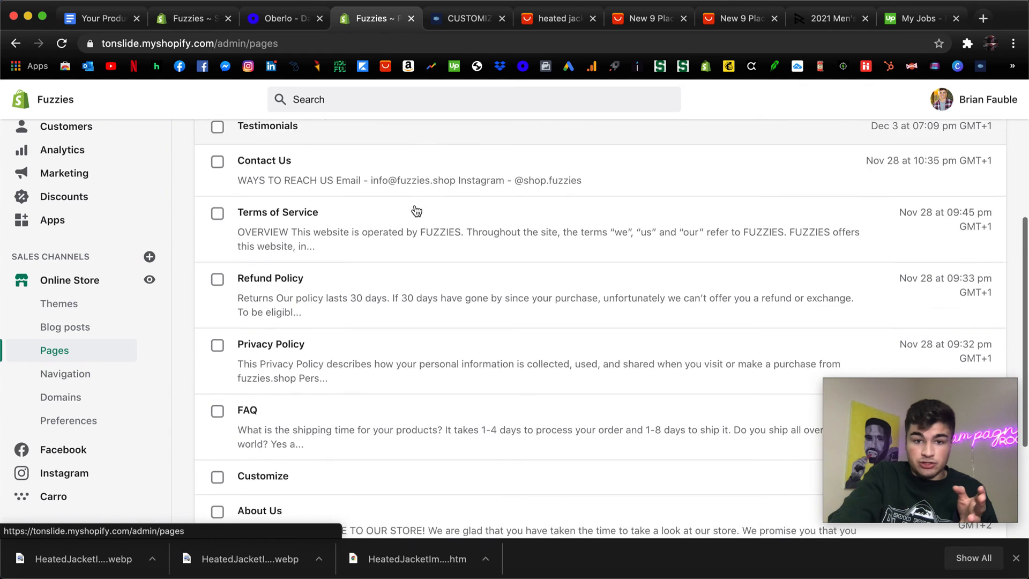
scroll(415, 209, "down", 1)
scroll(416, 209, "up", 7)
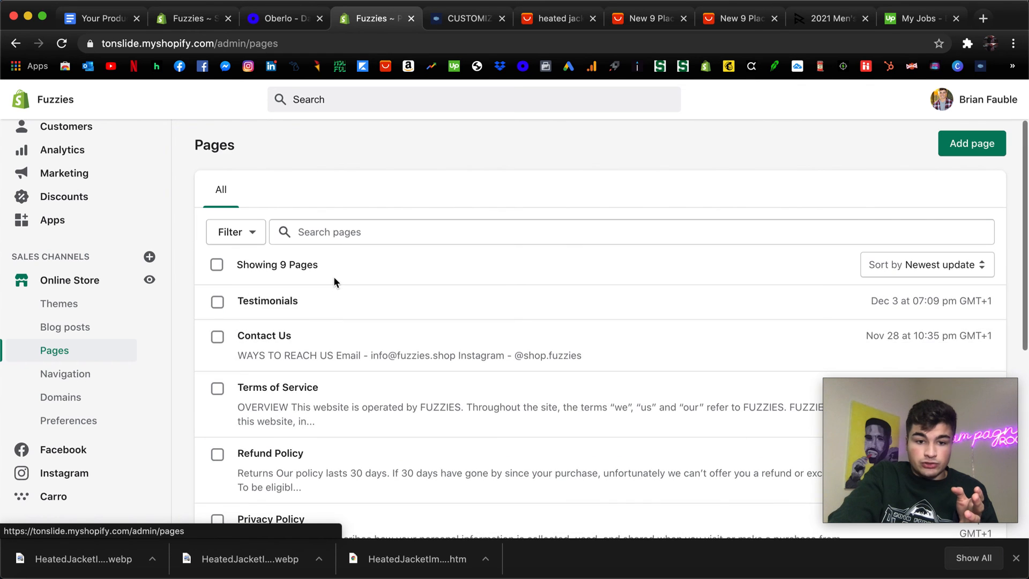
scroll(336, 279, "down", 3)
scroll(287, 360, "down", 2)
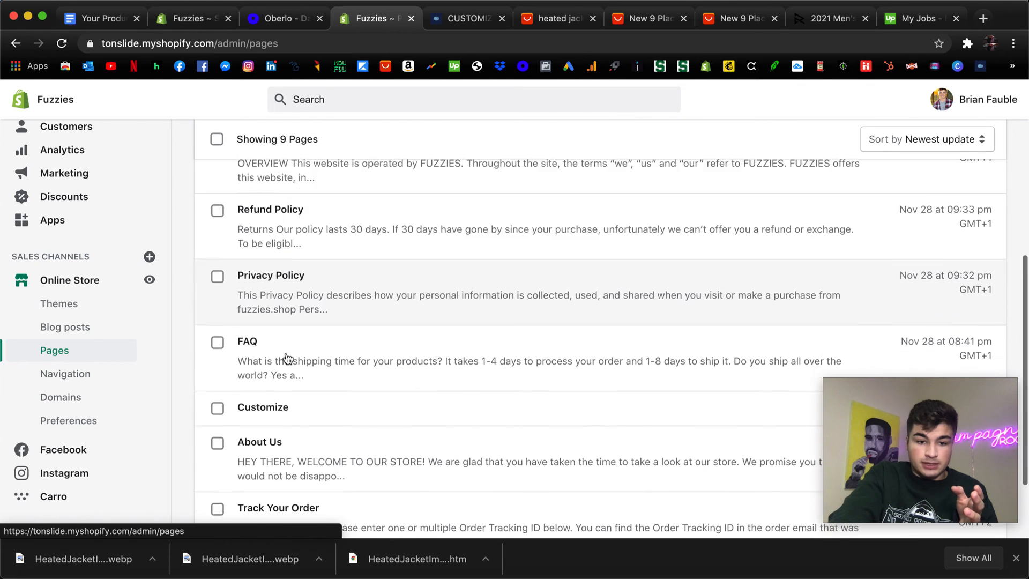
scroll(356, 351, "up", 2)
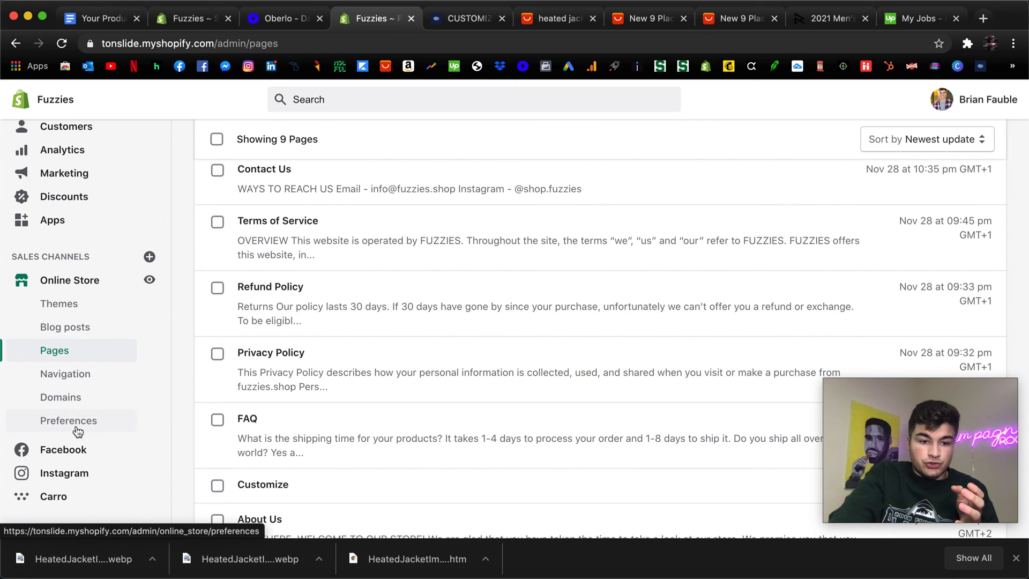
left_click(72, 372)
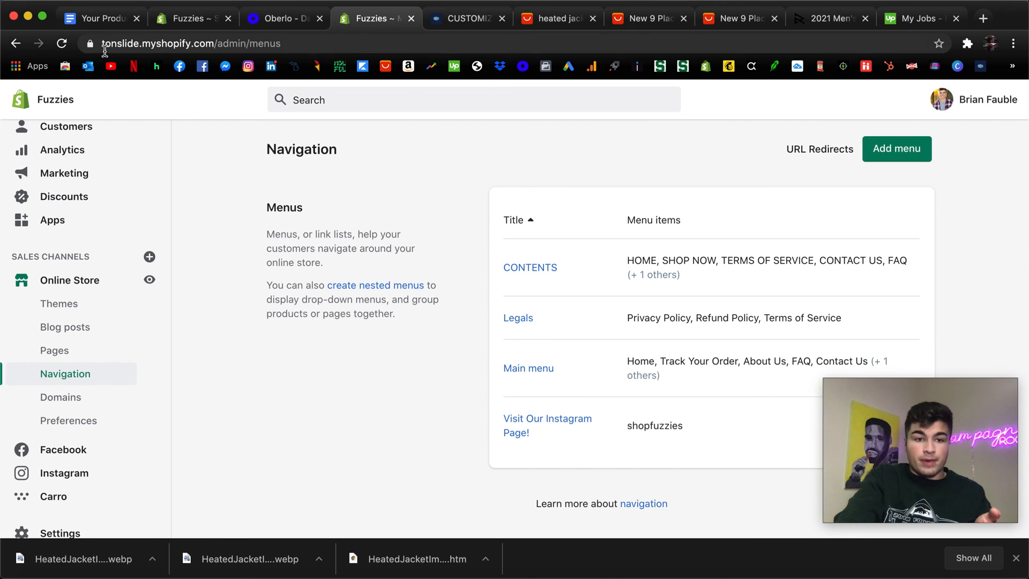
Reopen the live theme for customization, view the Footer section of the Product pages template, and return to the section list.
left_click(56, 303)
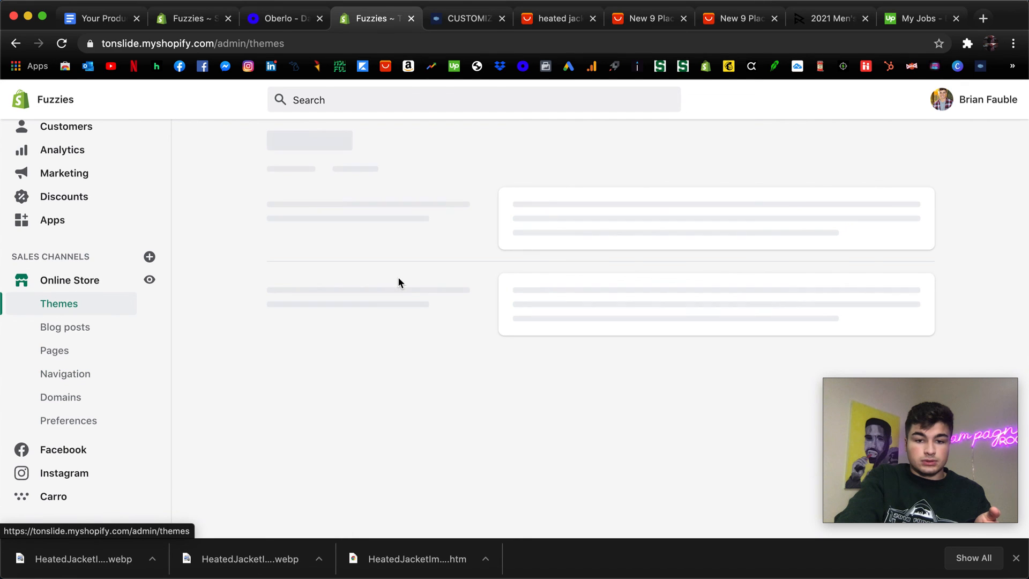
left_click(874, 195)
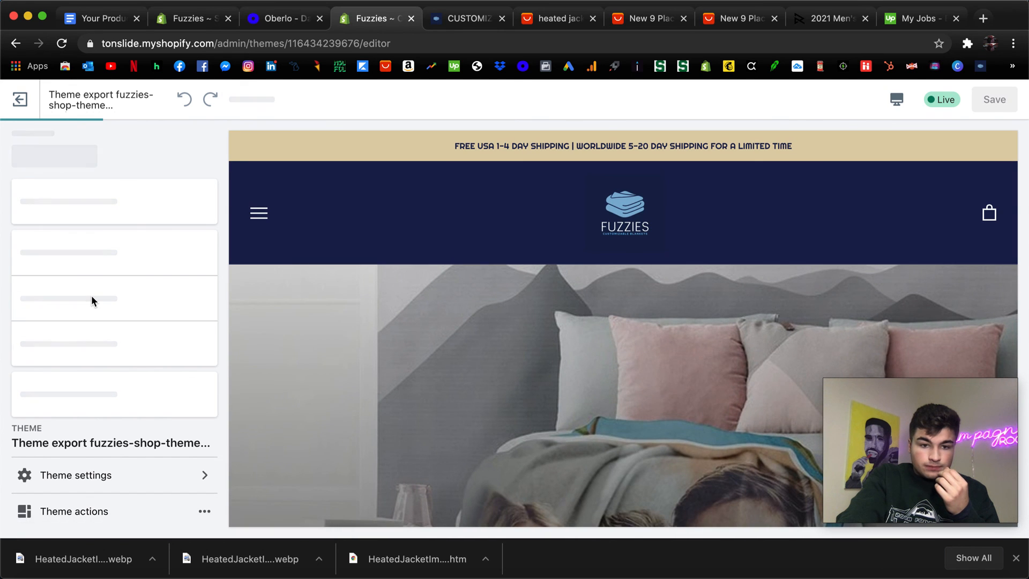
left_click(279, 101)
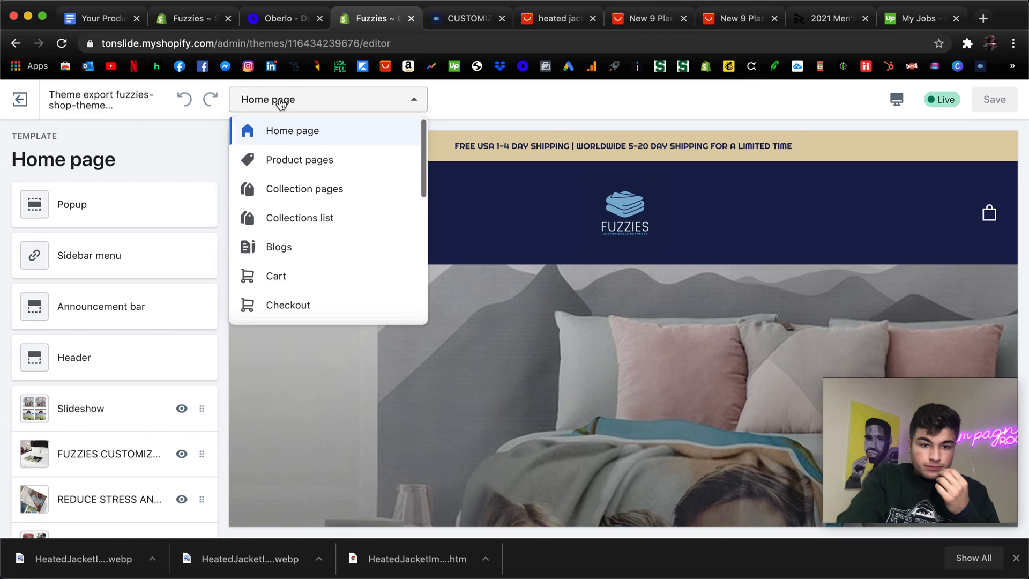
left_click(284, 160)
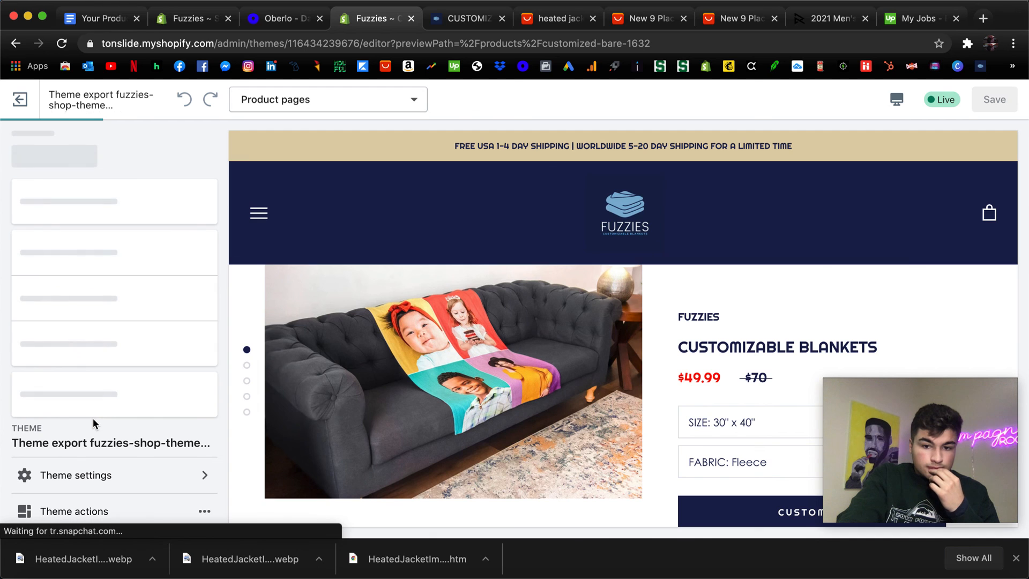
scroll(80, 408, "down", 4)
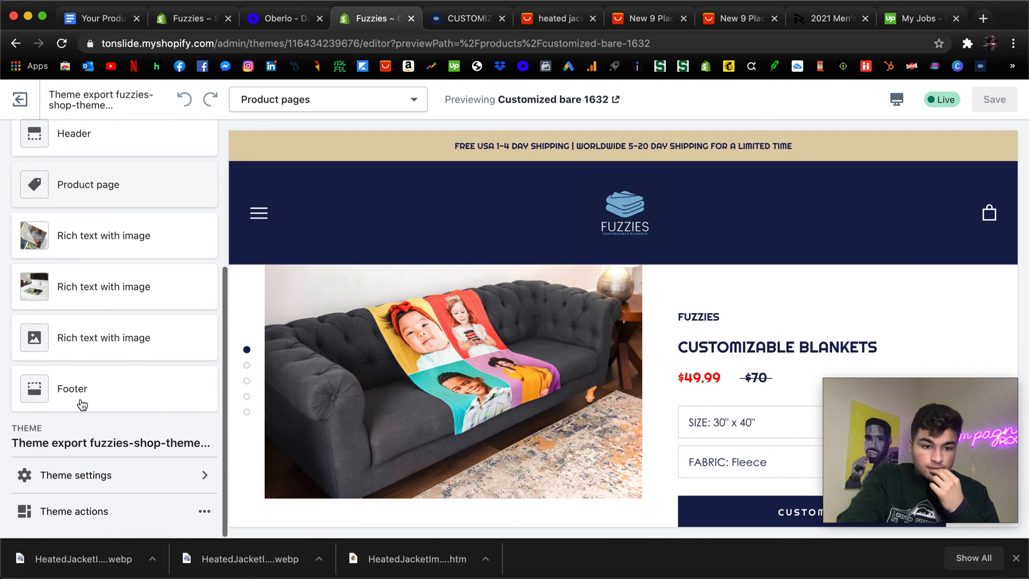
left_click(79, 400)
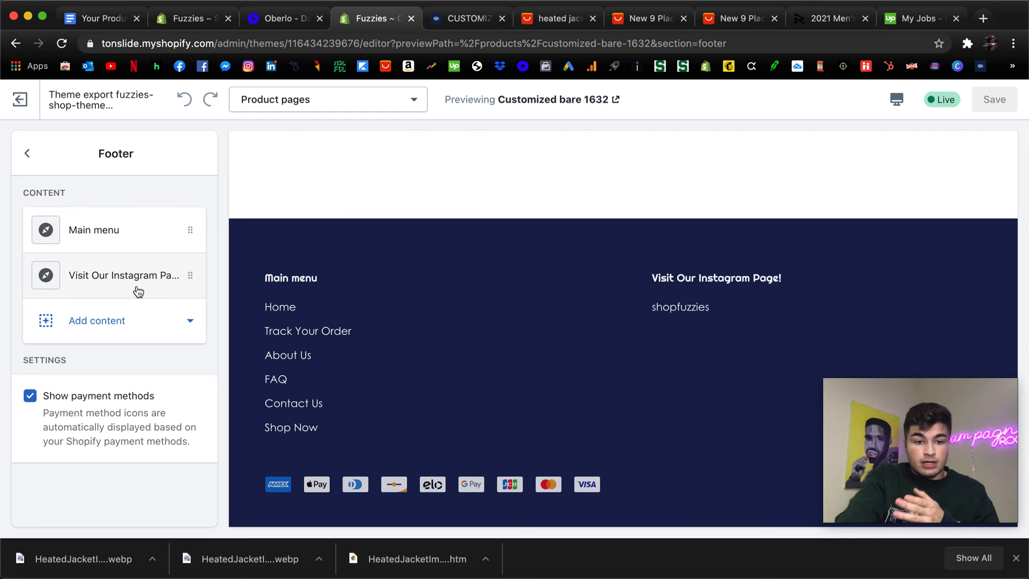
left_click(27, 156)
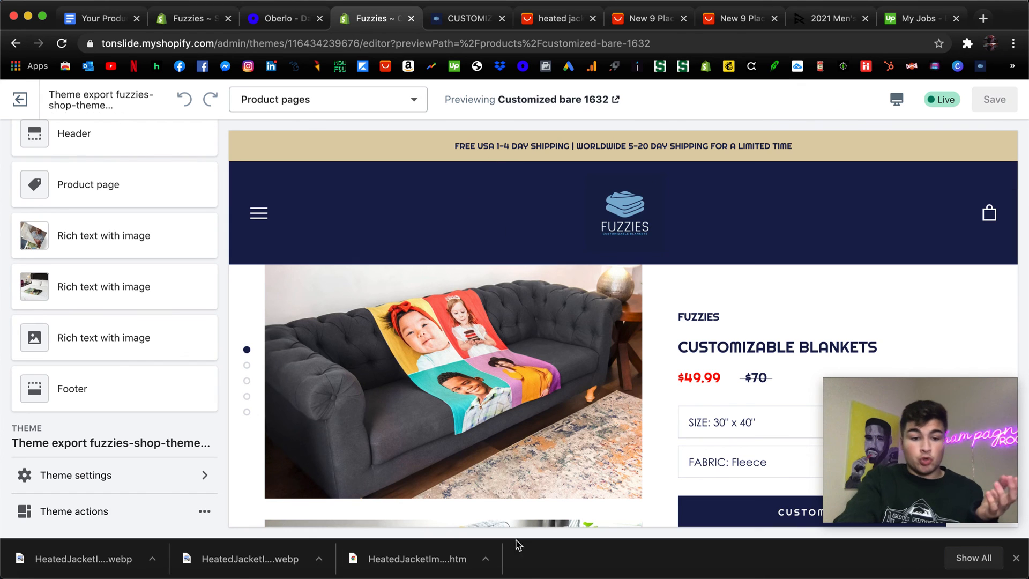
Examine the general, button, header and footer colors in the theme settings, and exit to the Themes page.
left_click(101, 475)
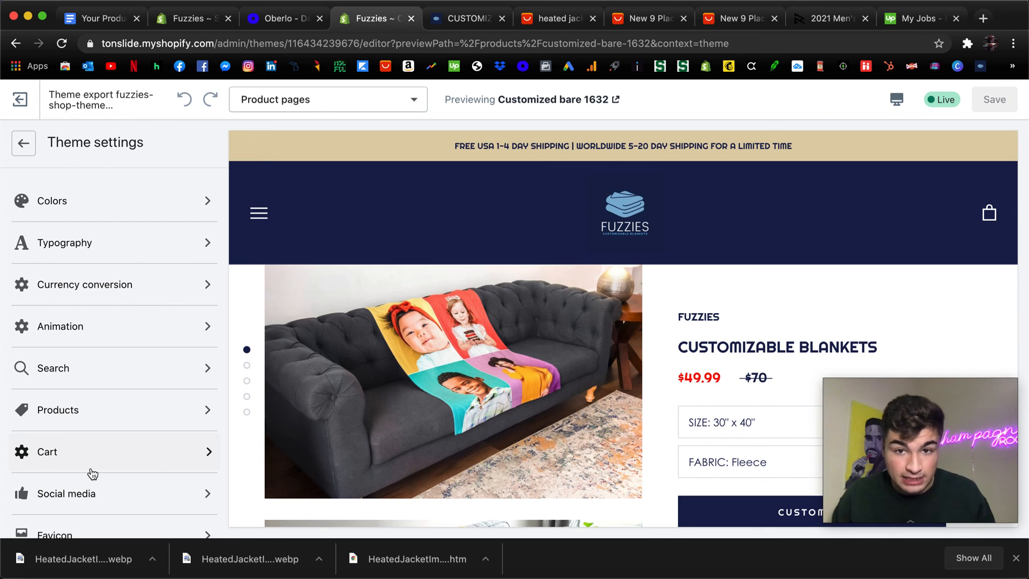
left_click(101, 209)
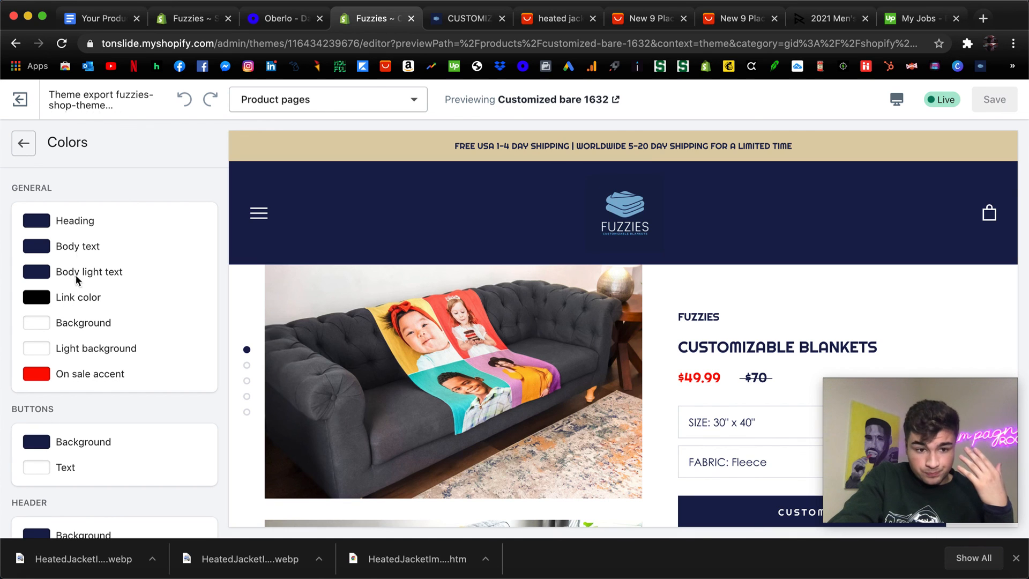
scroll(53, 224, "down", 1)
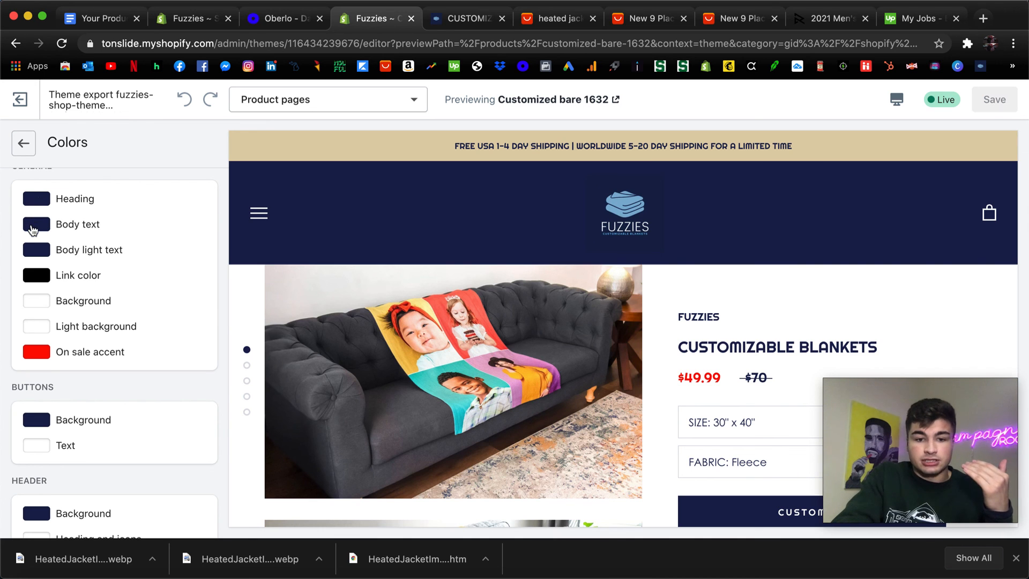
scroll(32, 225, "down", 5)
scroll(613, 398, "down", 2)
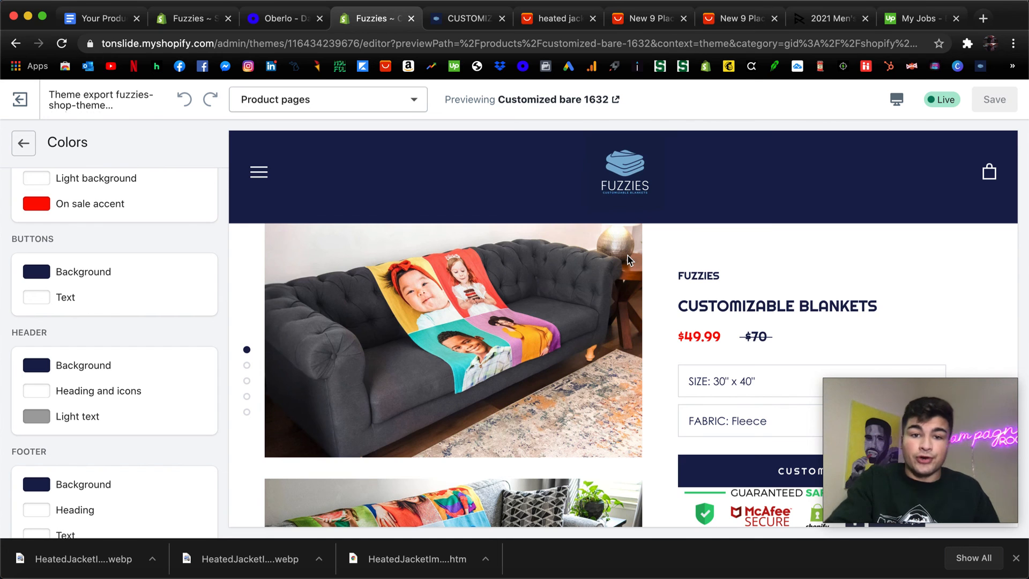
scroll(628, 261, "up", 2)
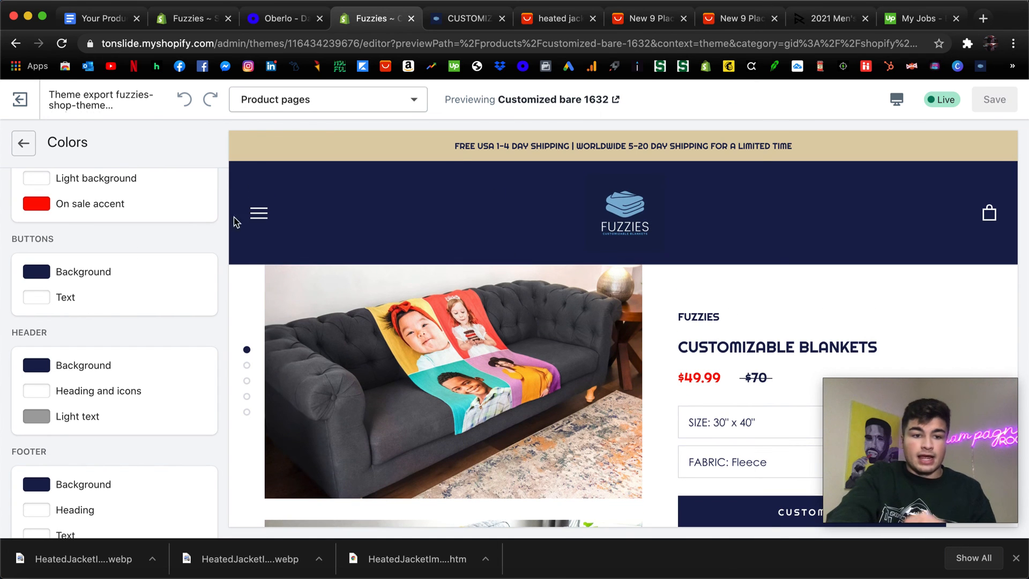
scroll(91, 271, "up", 3)
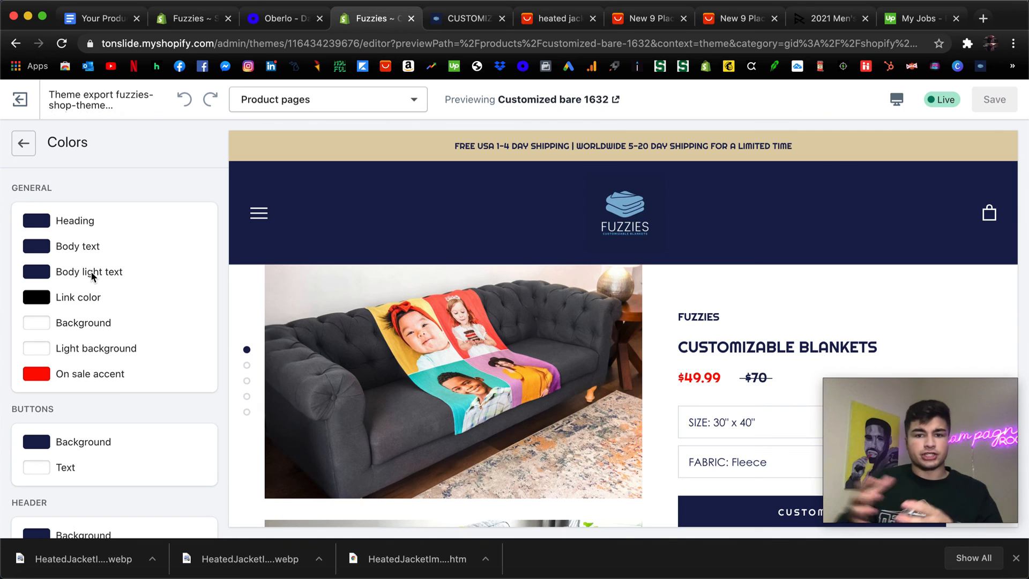
left_click(24, 143)
left_click(27, 143)
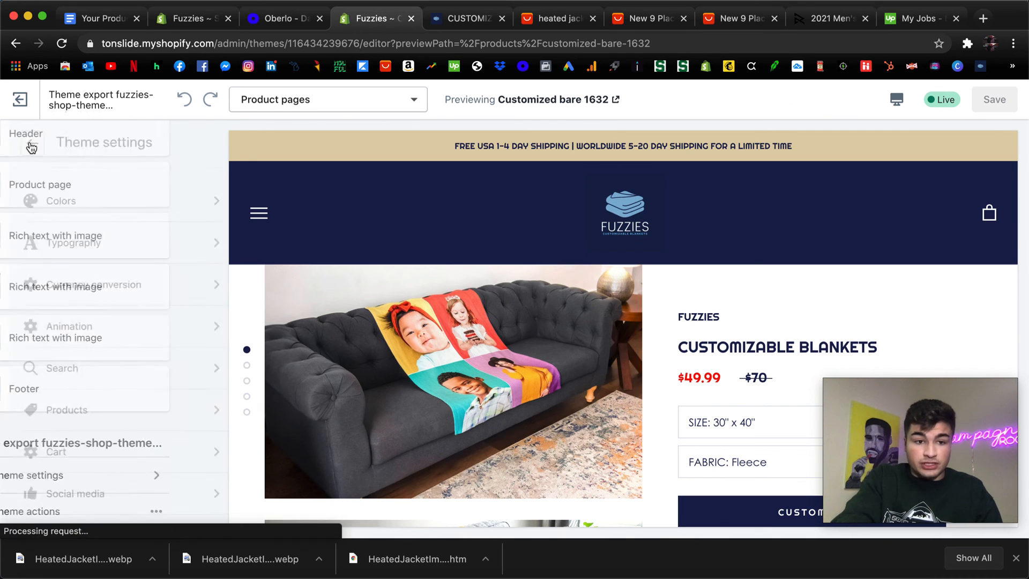
left_click(35, 114)
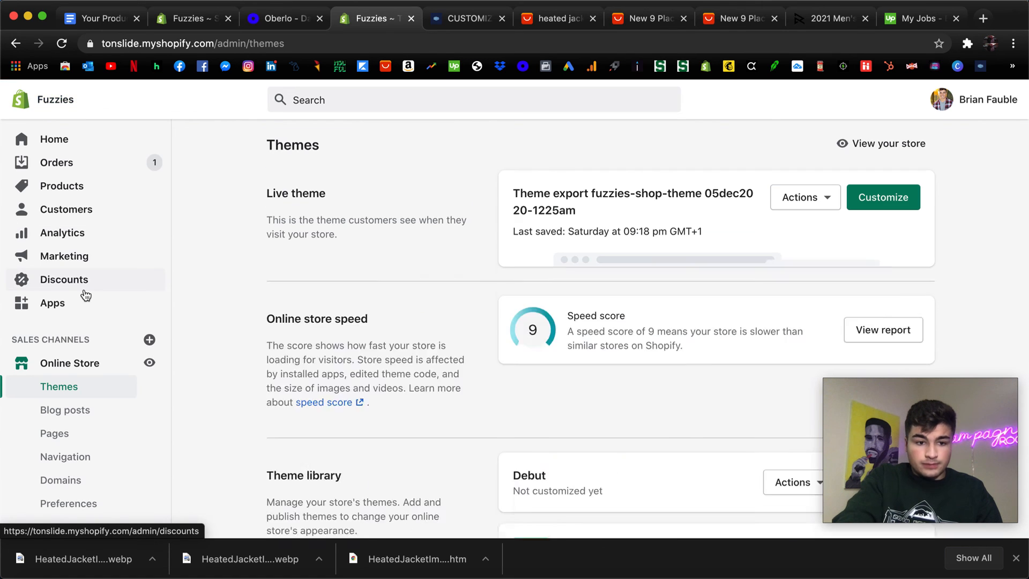